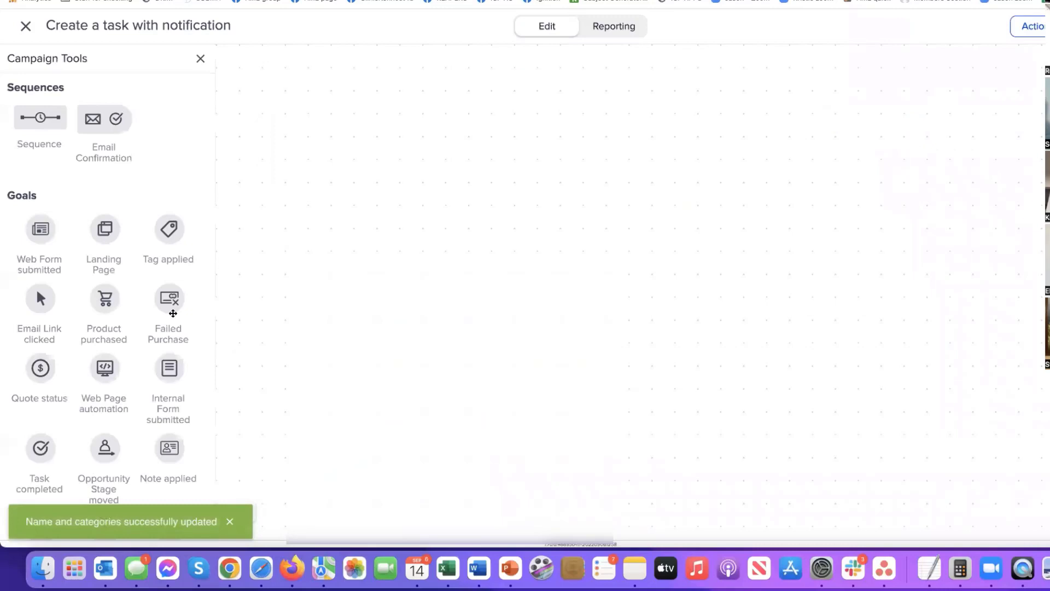
Add an Internal Form submitted goal to the campaign canvas and name it "Create a future task".
scroll(173, 312, down, 2)
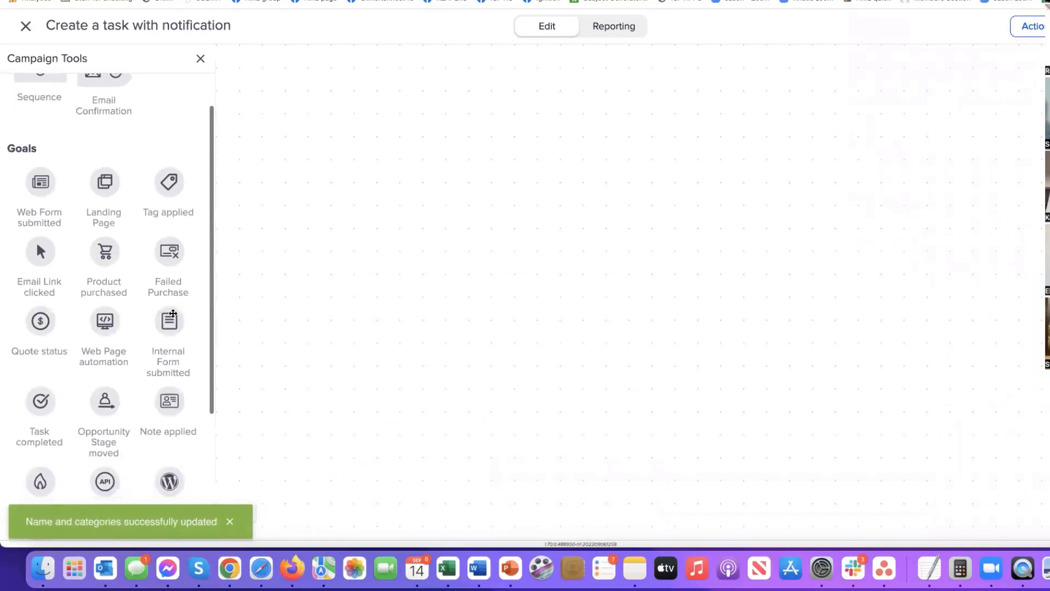
drag(173, 313, 402, 139)
drag(322, 112, 330, 136)
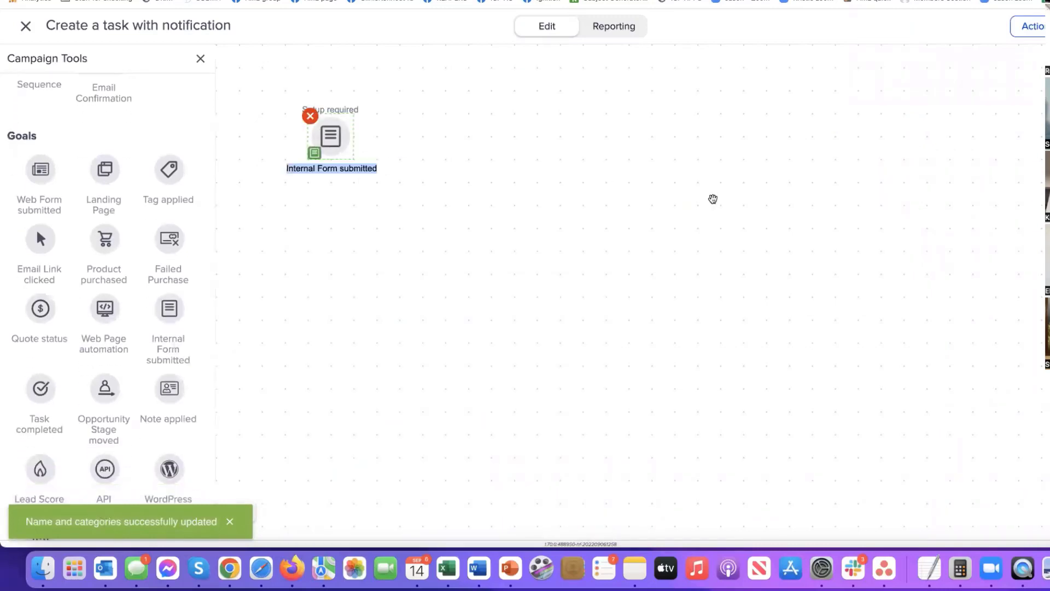
text(Create a future task)
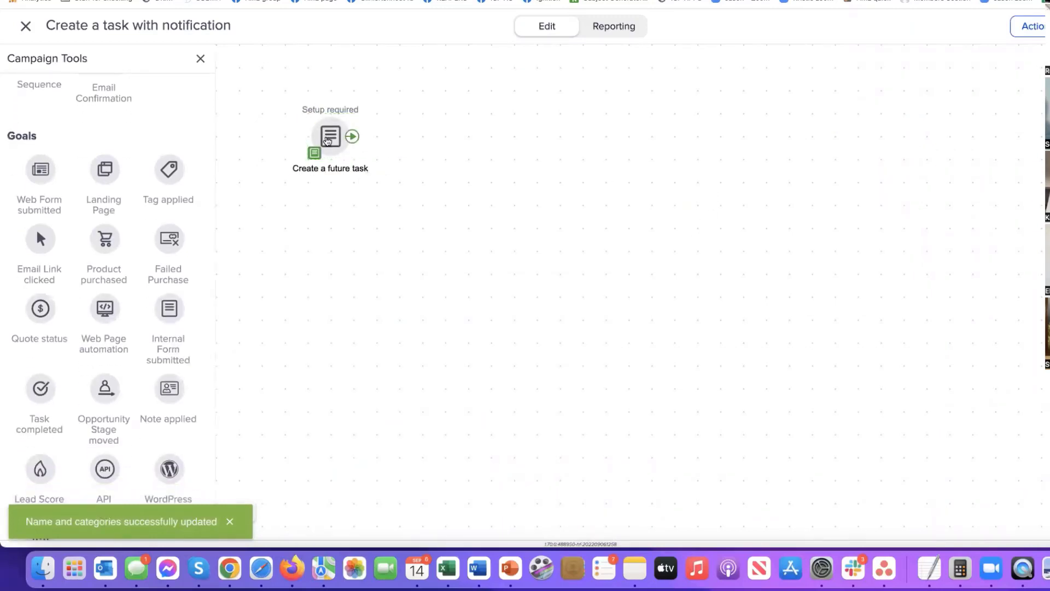
Open the "Create a future task" form for editing and insert an Other field between First Name and Email.
double_click(330, 136)
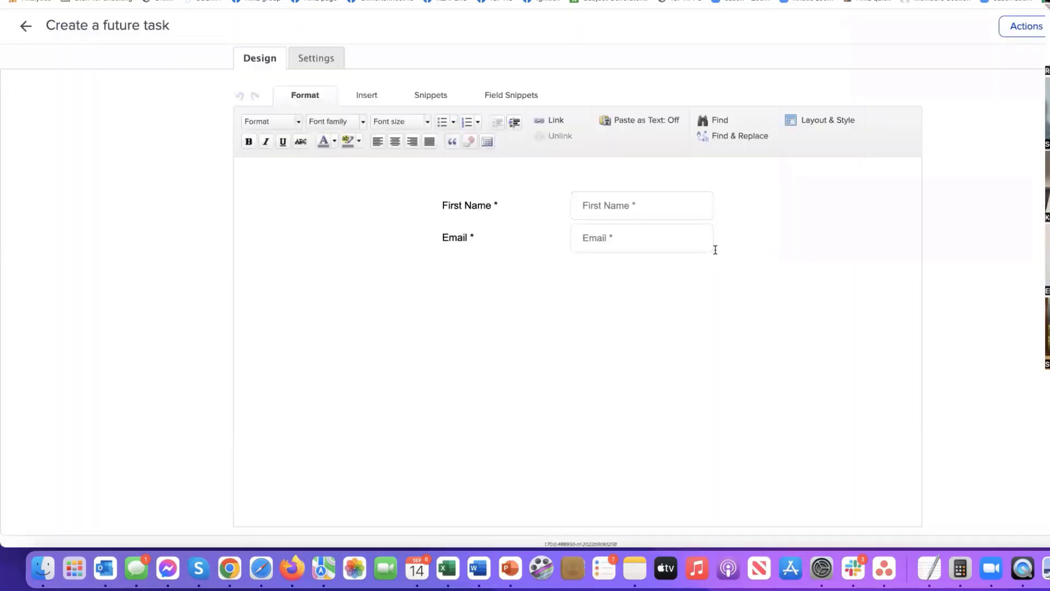
mouse_move(536, 241)
click(504, 94)
drag(351, 138, 620, 246)
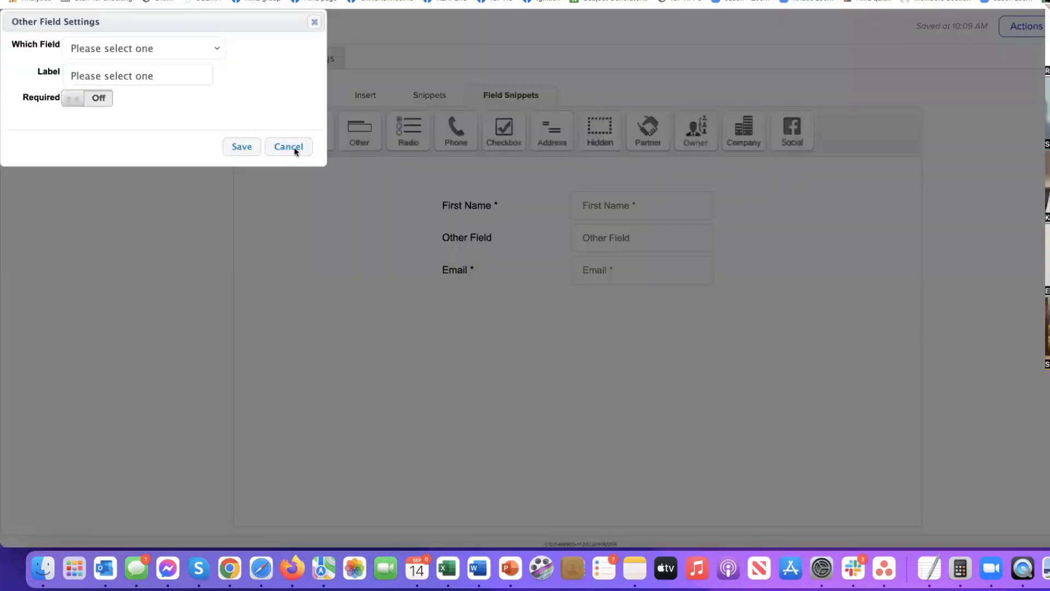
Create a custom field named "Date and time of task" with field type Date/Time for the new form field.
click(159, 47)
scroll(136, 358, down, 15)
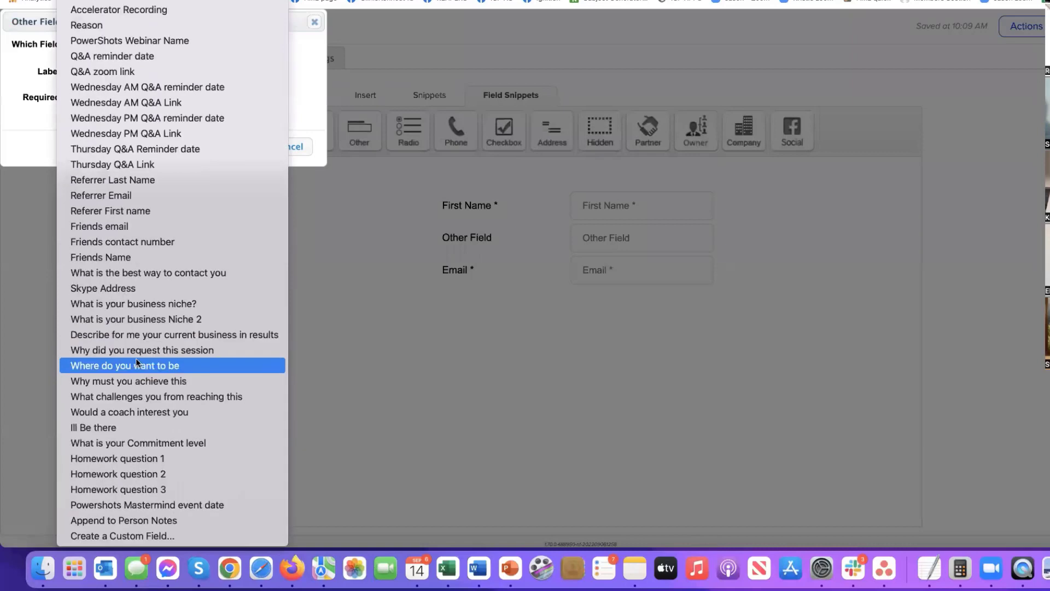
click(140, 537)
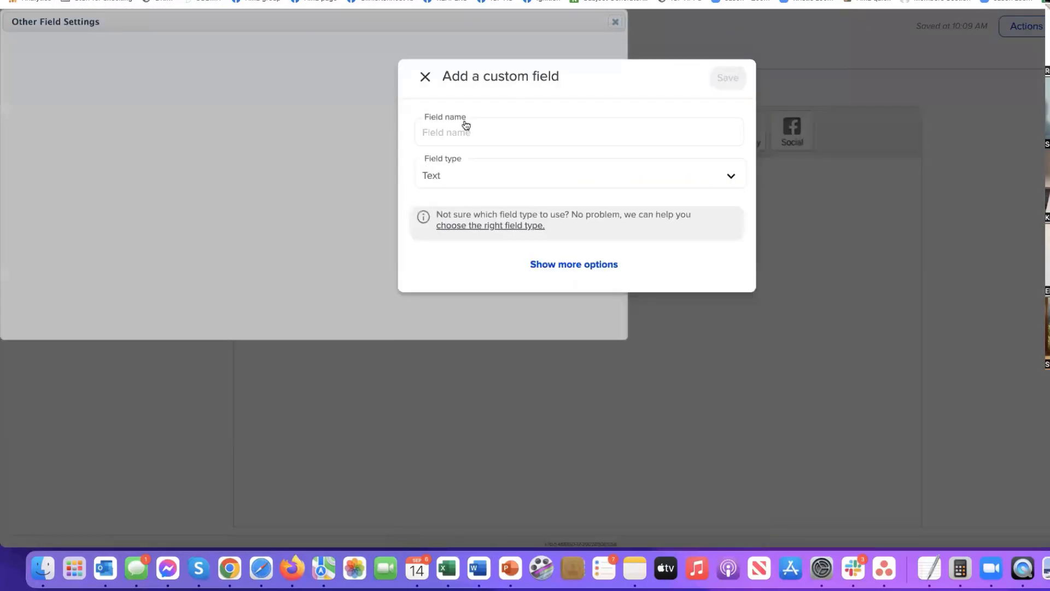
click(464, 130)
text(Date and time )
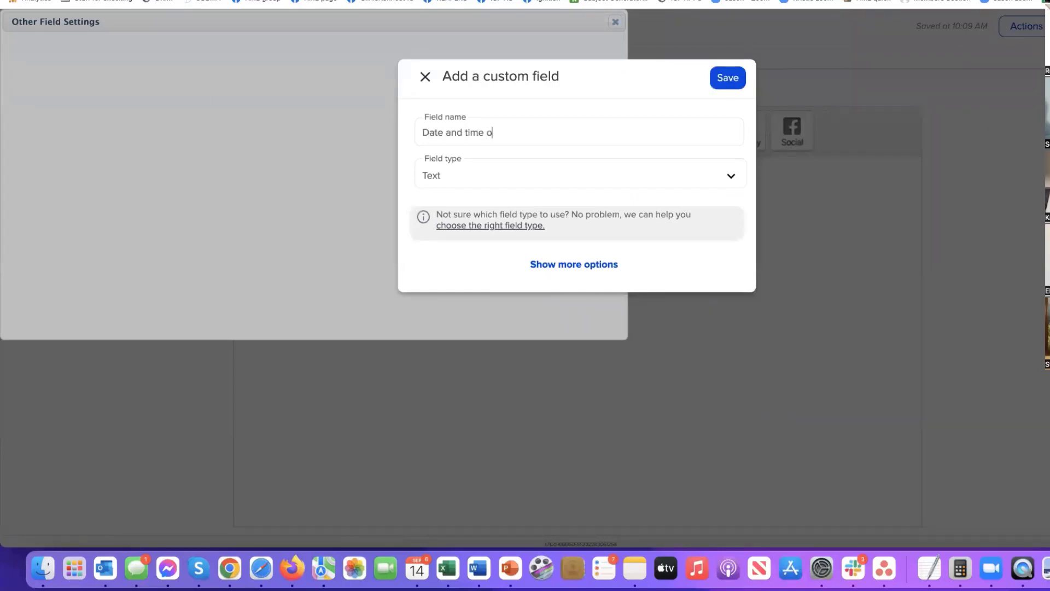
text(of task)
click(488, 175)
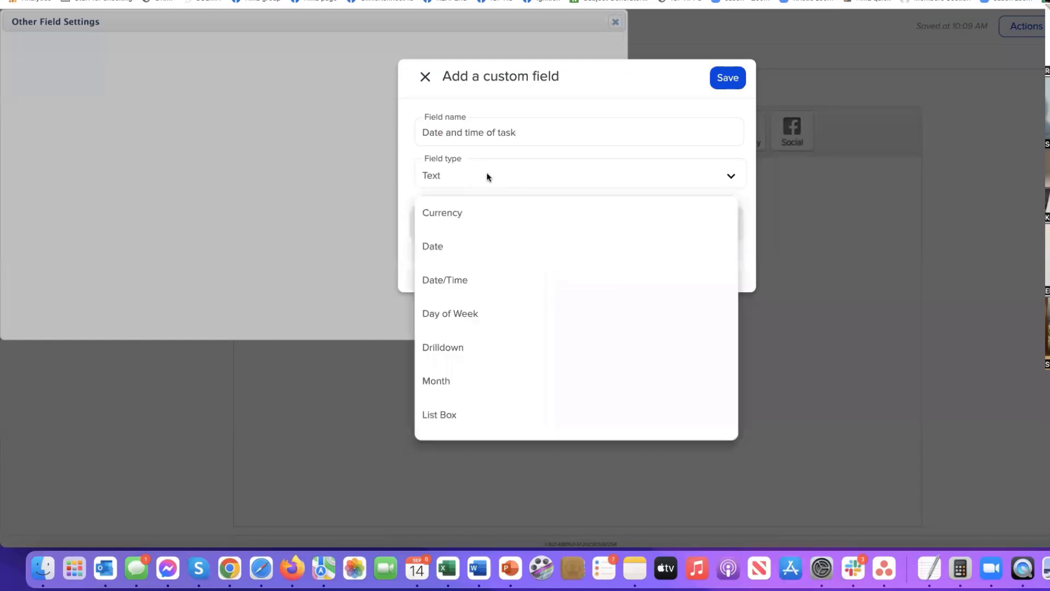
click(481, 279)
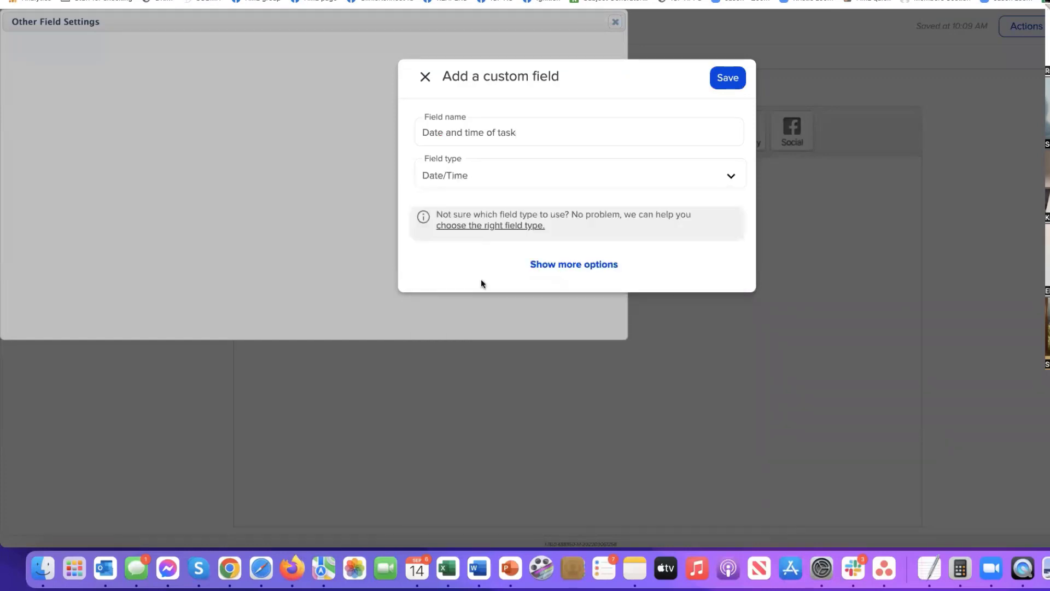
click(727, 78)
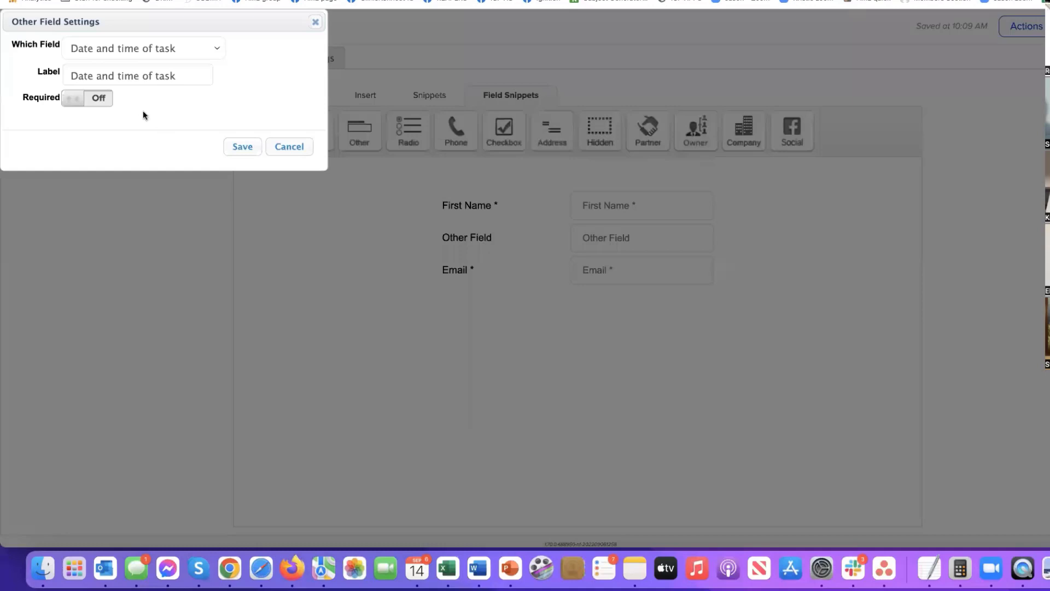
Make the "Date and time of task" field required, save its settings, and place the Email field above it.
click(77, 98)
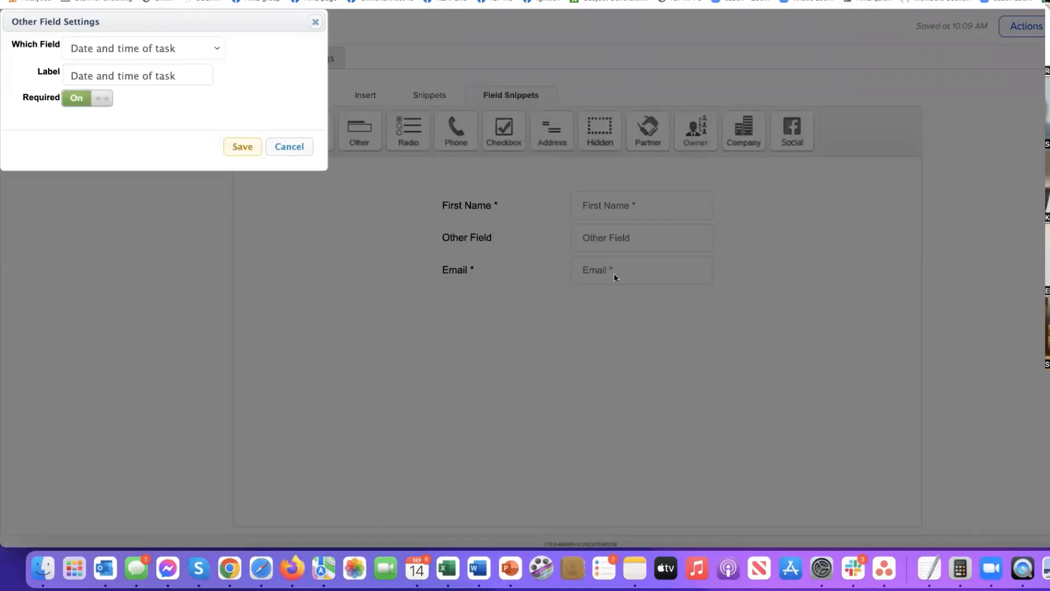
mouse_move(497, 271)
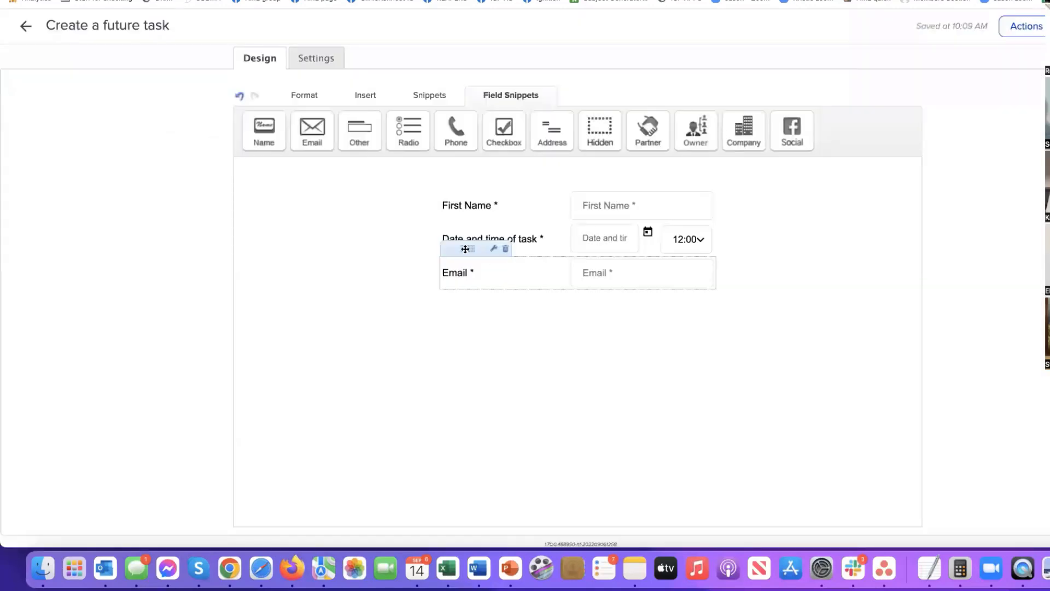
drag(466, 249, 466, 228)
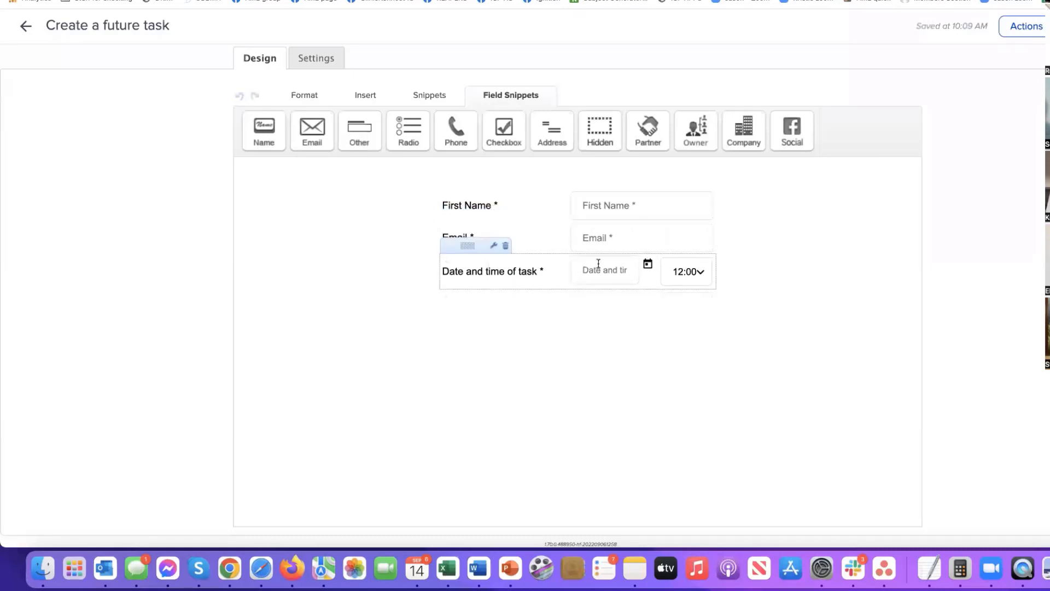
Insert another Other field below Email and create a required Text Area custom field named "Details of task" for it.
drag(360, 131, 558, 274)
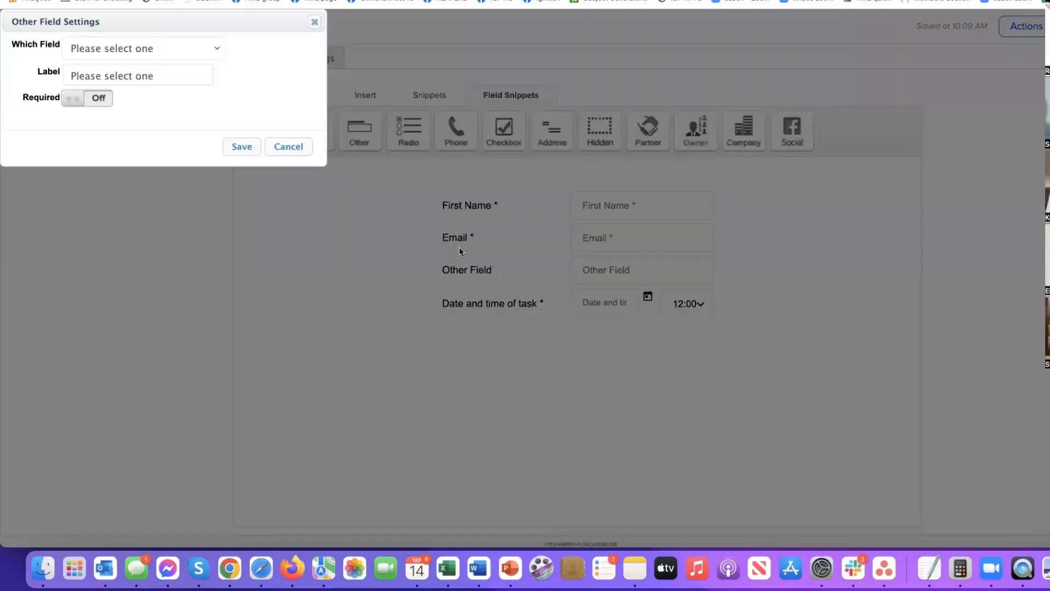
click(191, 47)
scroll(182, 227, down, 10)
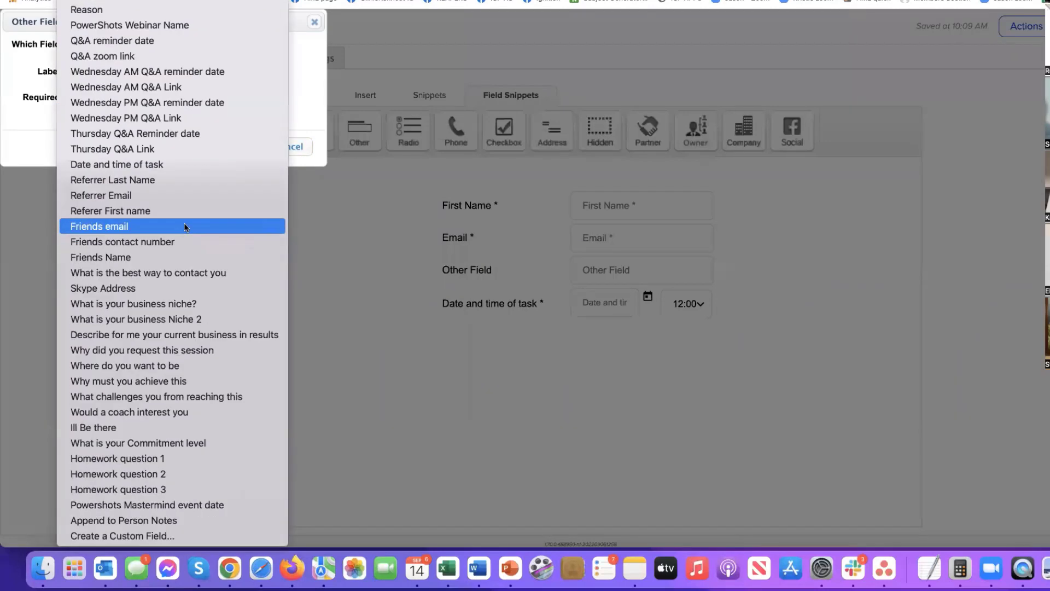
click(166, 536)
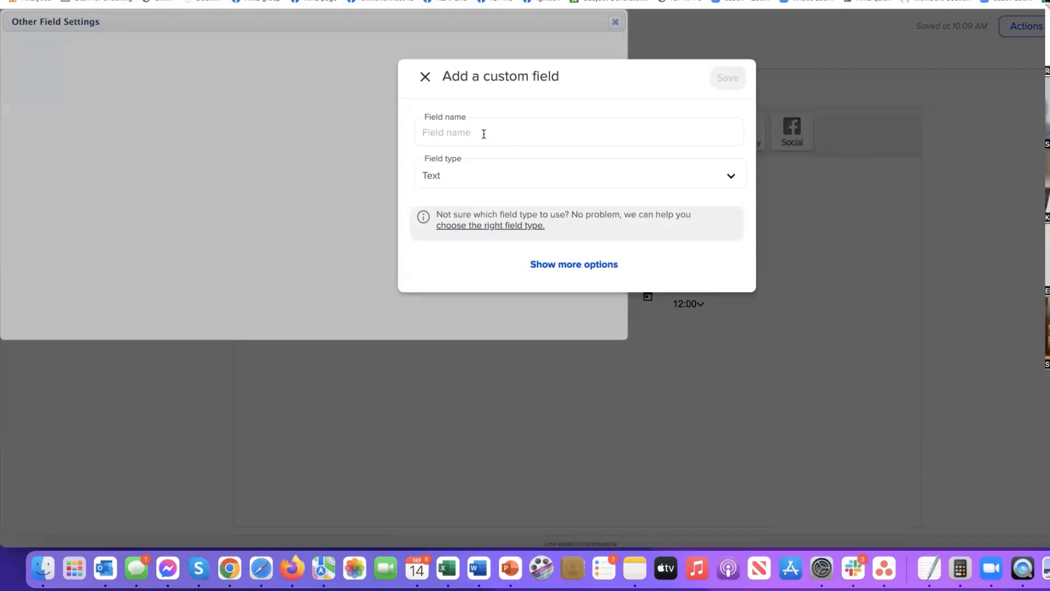
text(Details)
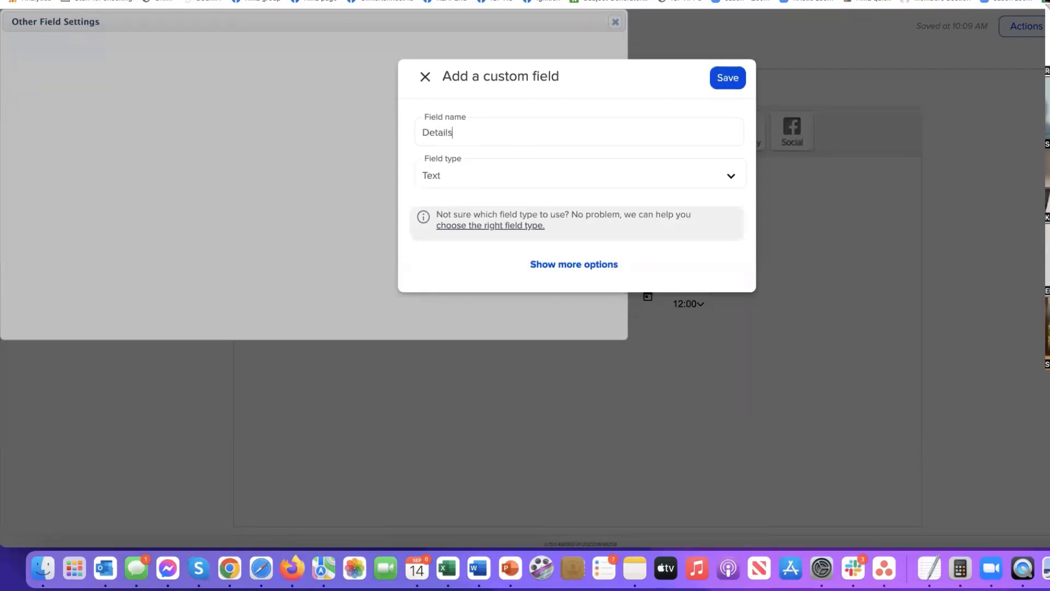
text( of task)
click(498, 173)
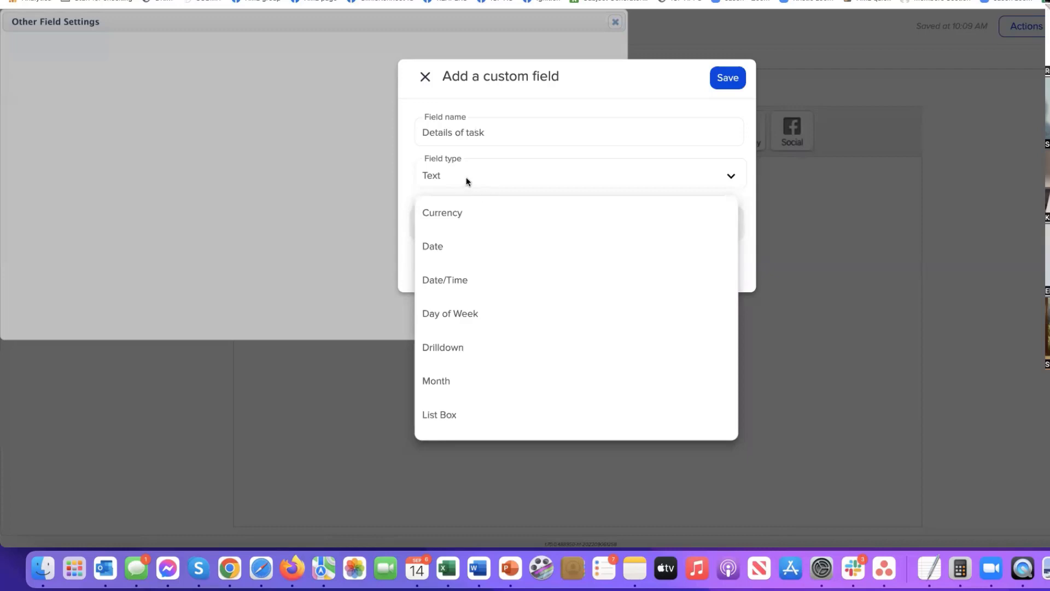
scroll(507, 251, down, 10)
click(463, 339)
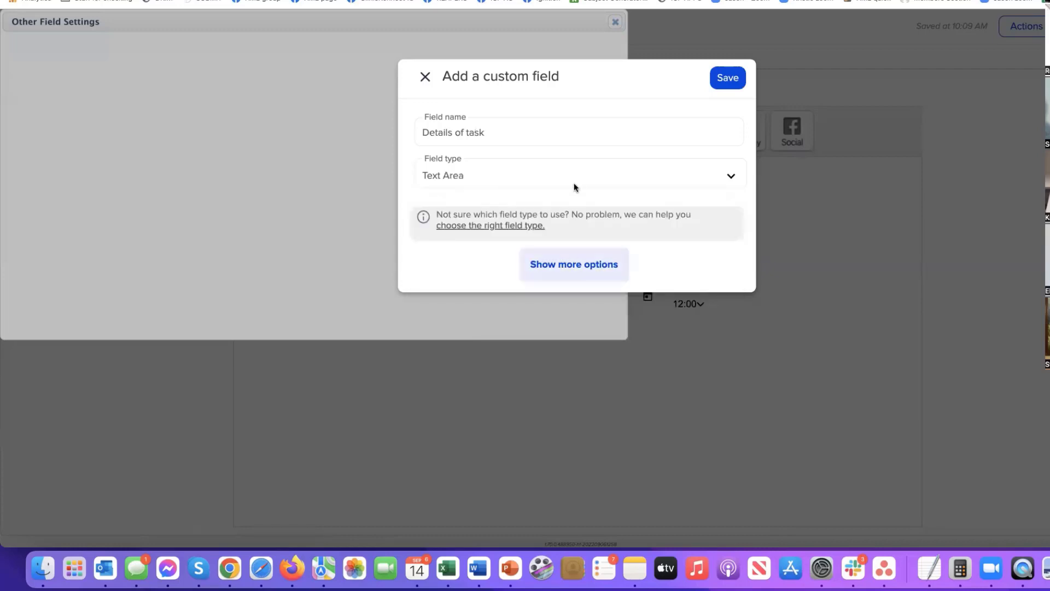
click(728, 78)
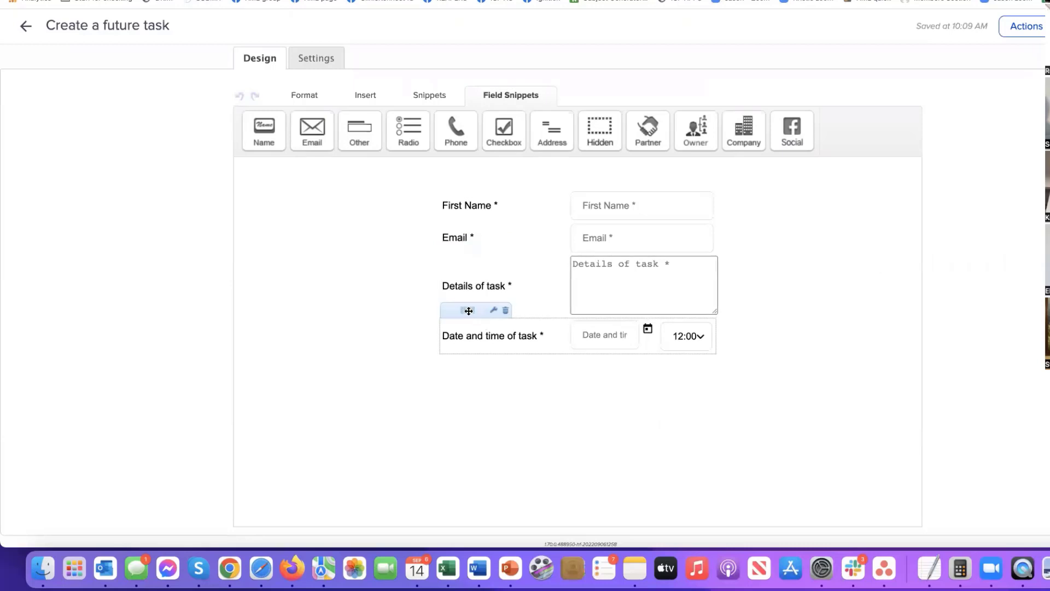
Move "Date and time of task" above "Details of task" and mark the form as Ready before returning to the campaign.
drag(468, 310, 467, 267)
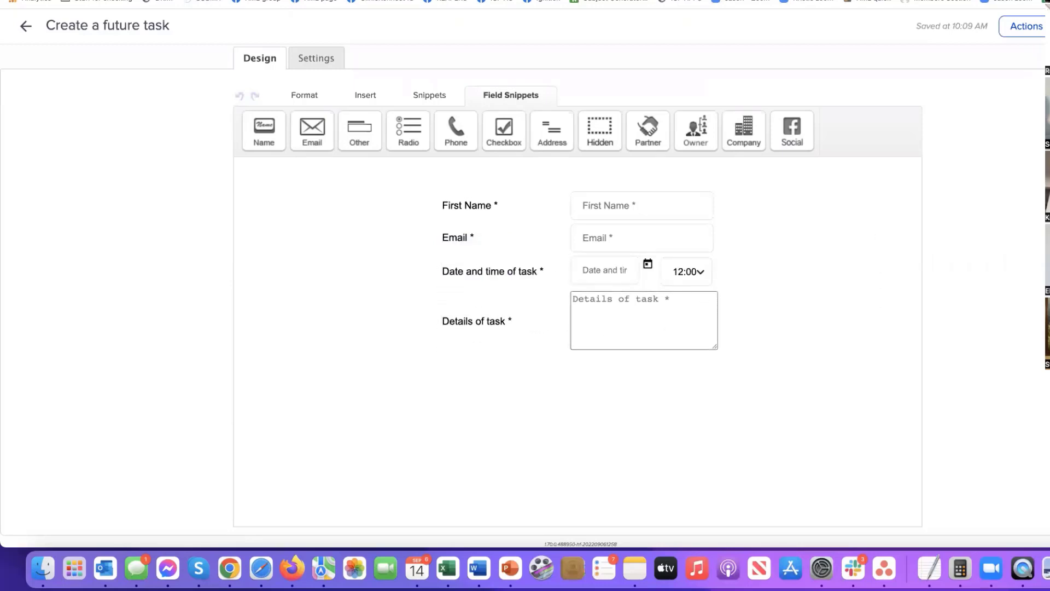
scroll(1023, 38, up, 10)
click(1033, 61)
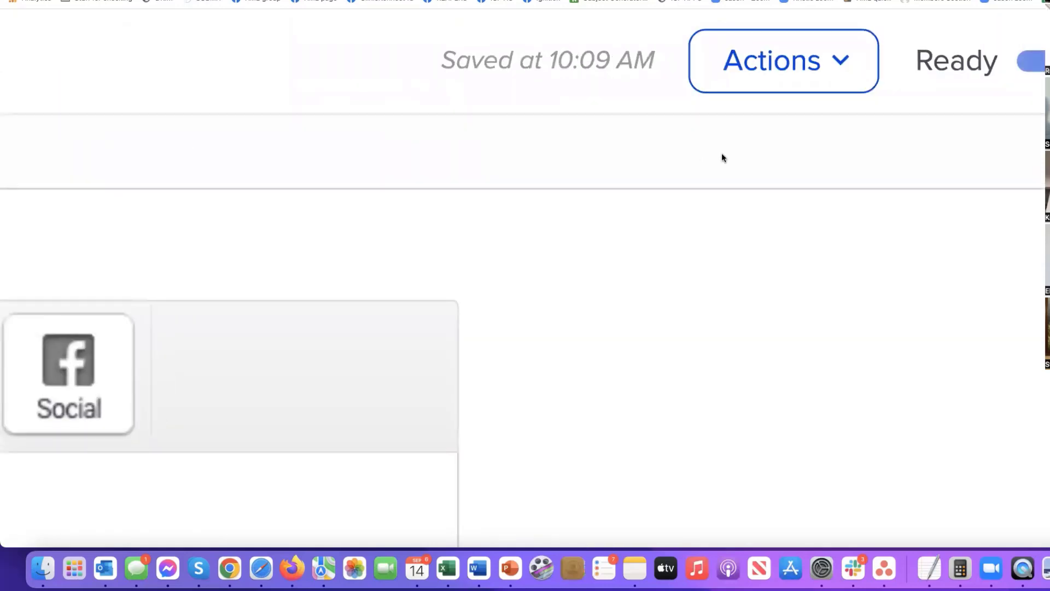
scroll(273, 259, down, 10)
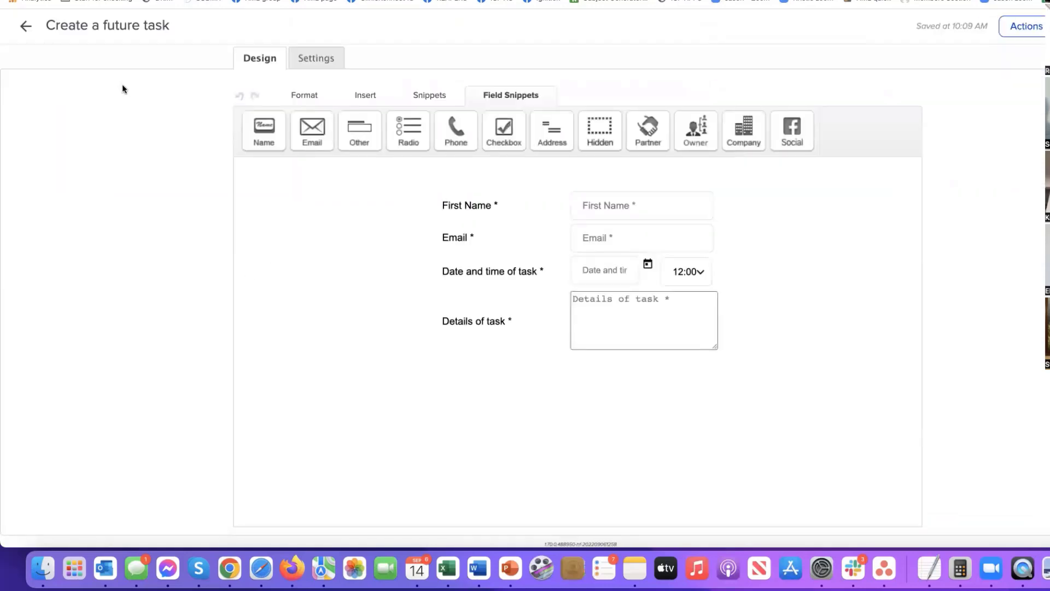
click(26, 28)
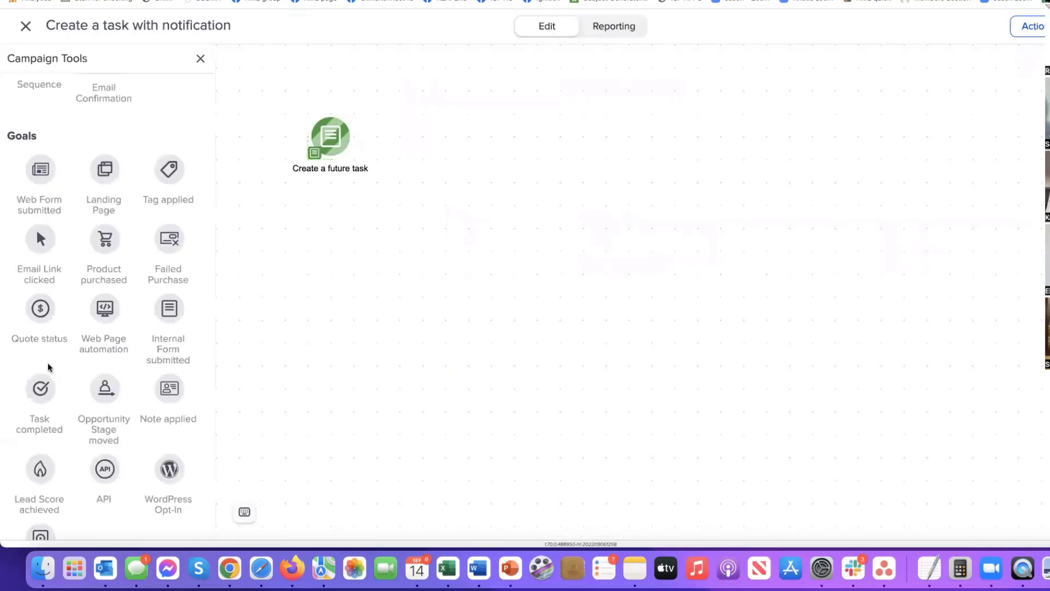
Add a Sequence to the canvas beside the "Create a future task" goal and connect the goal to it.
scroll(47, 364, down, 3)
scroll(45, 364, up, 6)
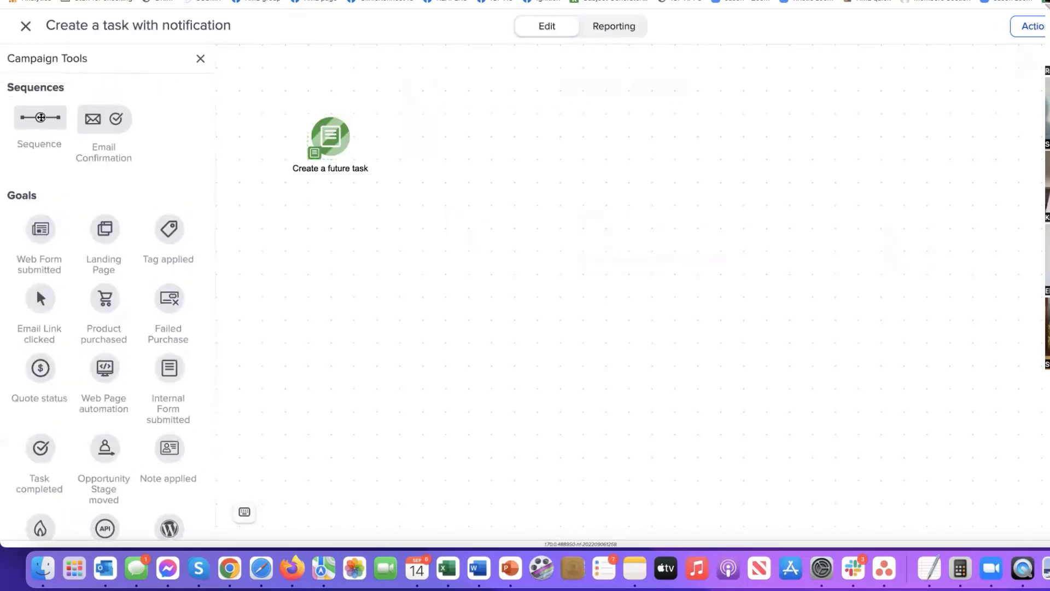
drag(40, 117, 475, 131)
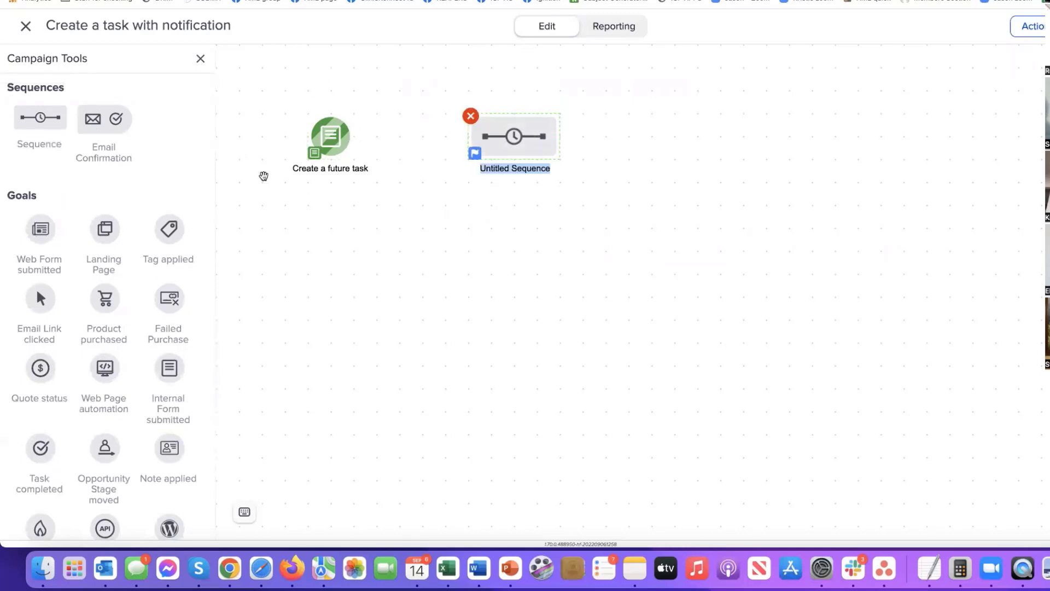
drag(353, 137, 498, 146)
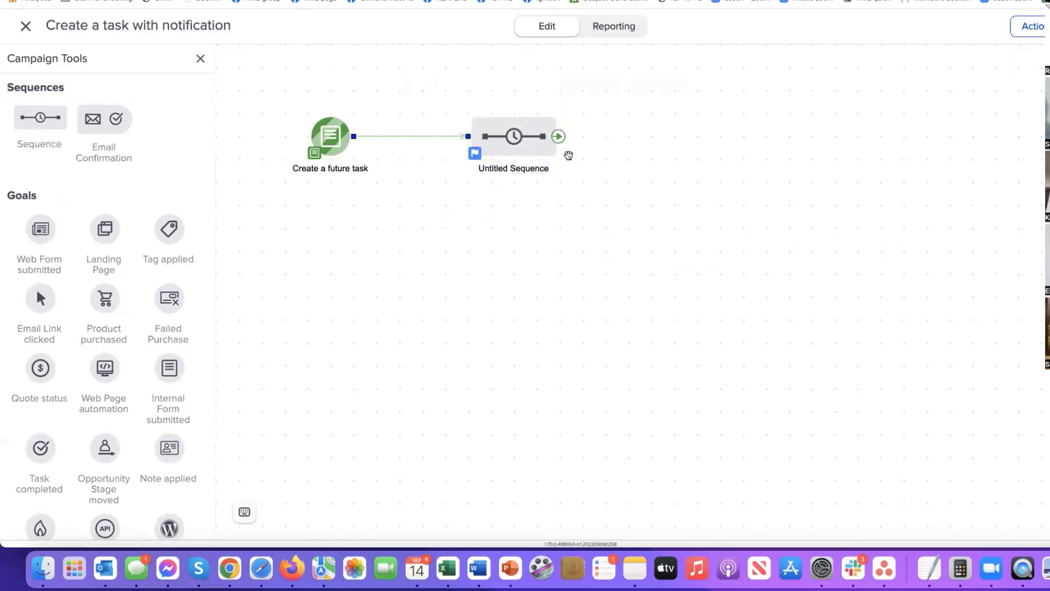
Rename the untitled sequence to "Delay timer, then create a task".
click(525, 168)
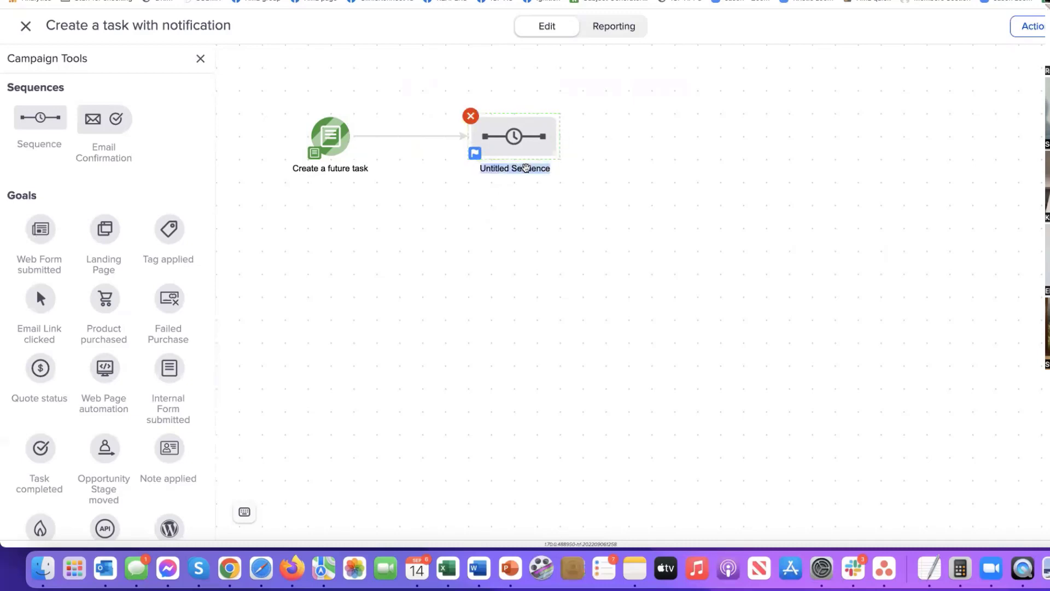
text(Dela)
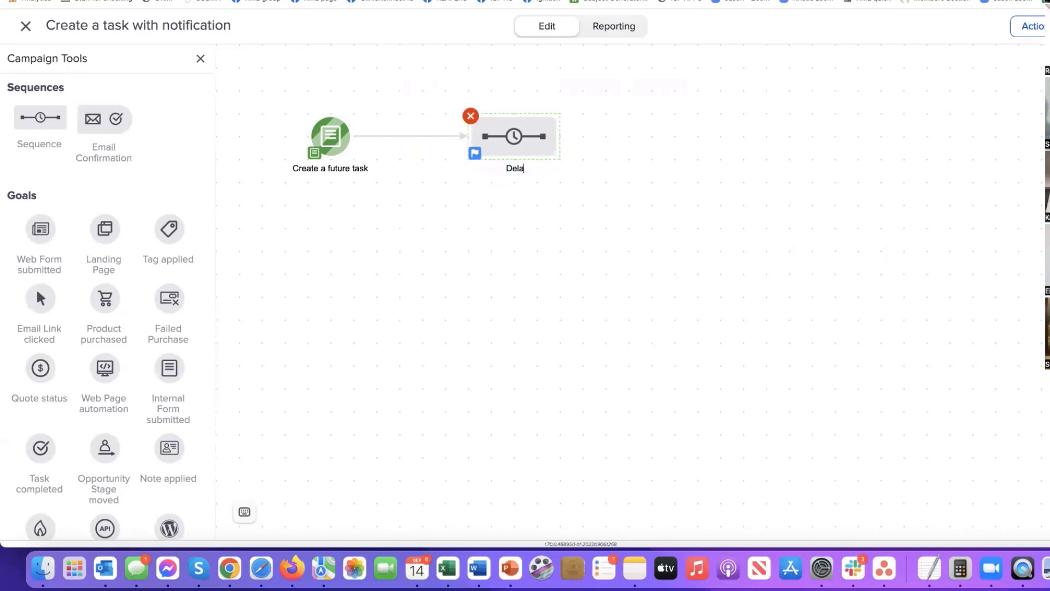
text(y timer, then create a task)
key(alt+Left)
key(alt+Left)
key(Left)
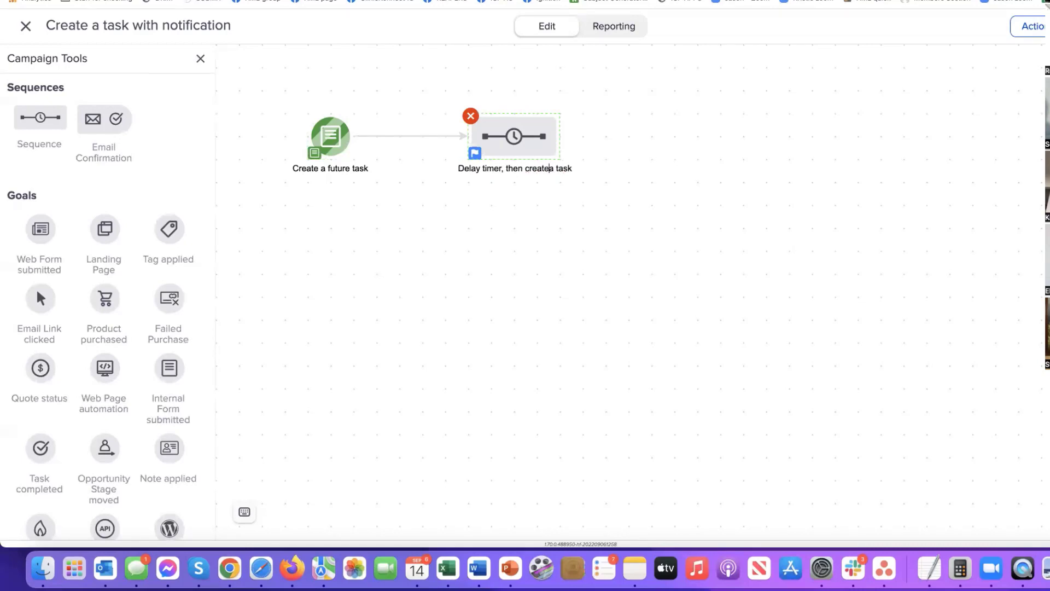
text(e)
click(578, 208)
Open the "Delay timer, then create a task" sequence for editing and add a Field Timer connected after Start.
click(560, 134)
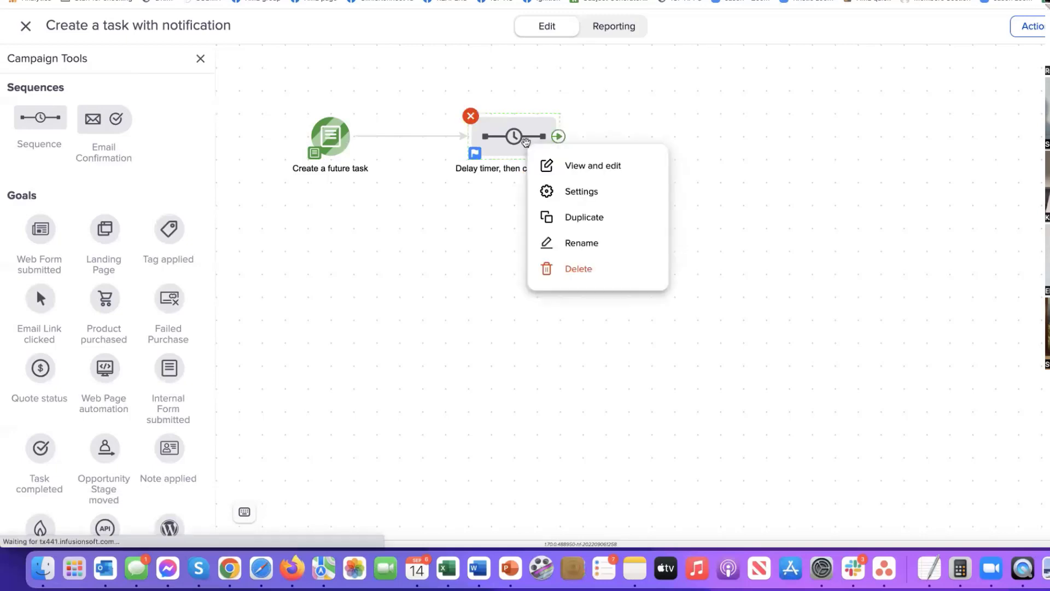
click(571, 164)
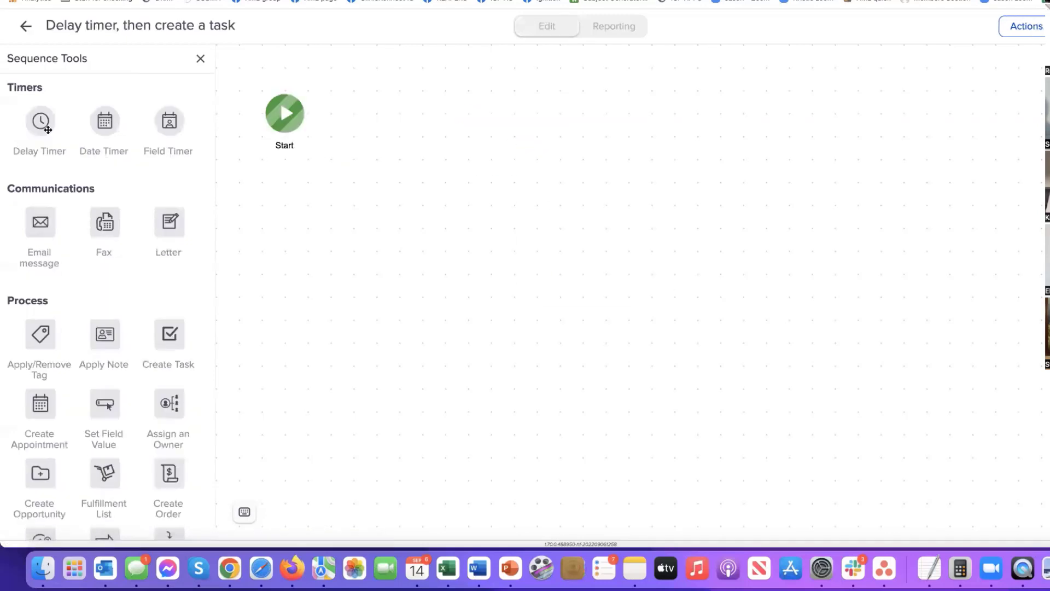
drag(165, 122, 404, 114)
Configure the Field Timer to wait until 1 day before "Date and time of task", using the year from the field, at any time.
click(404, 123)
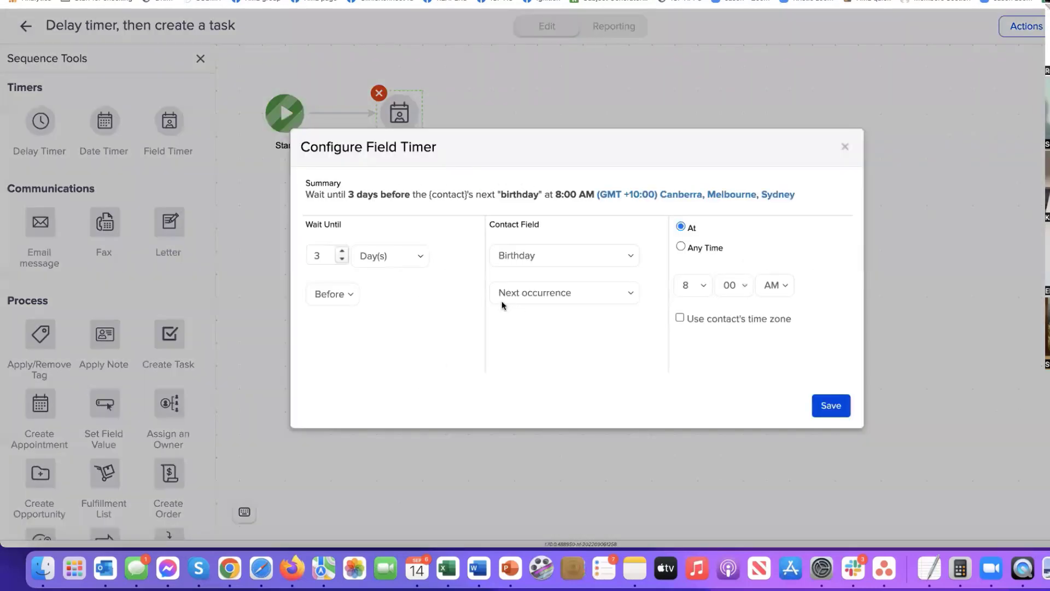
click(583, 257)
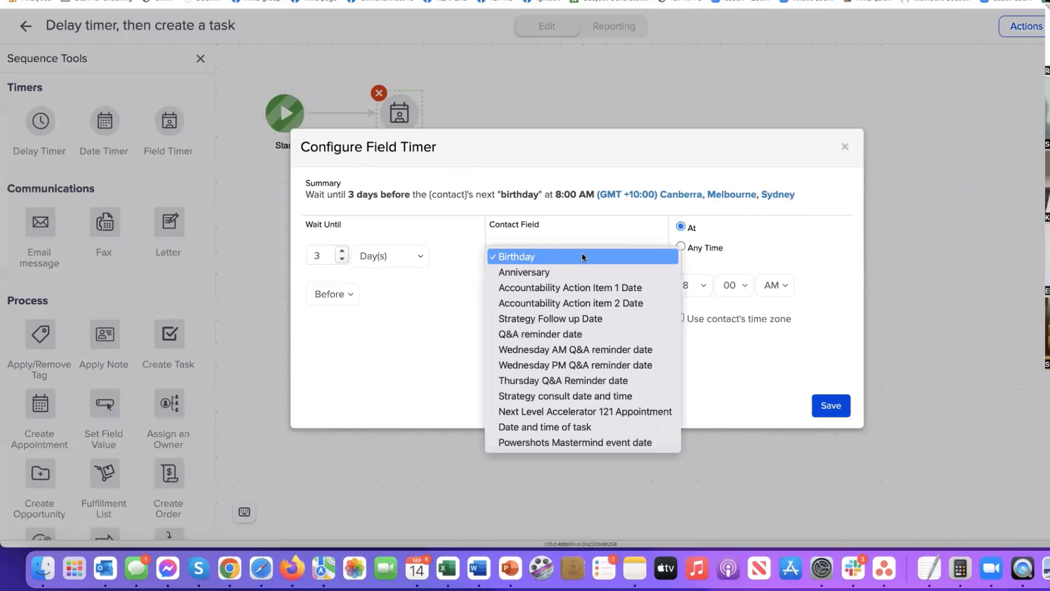
click(568, 427)
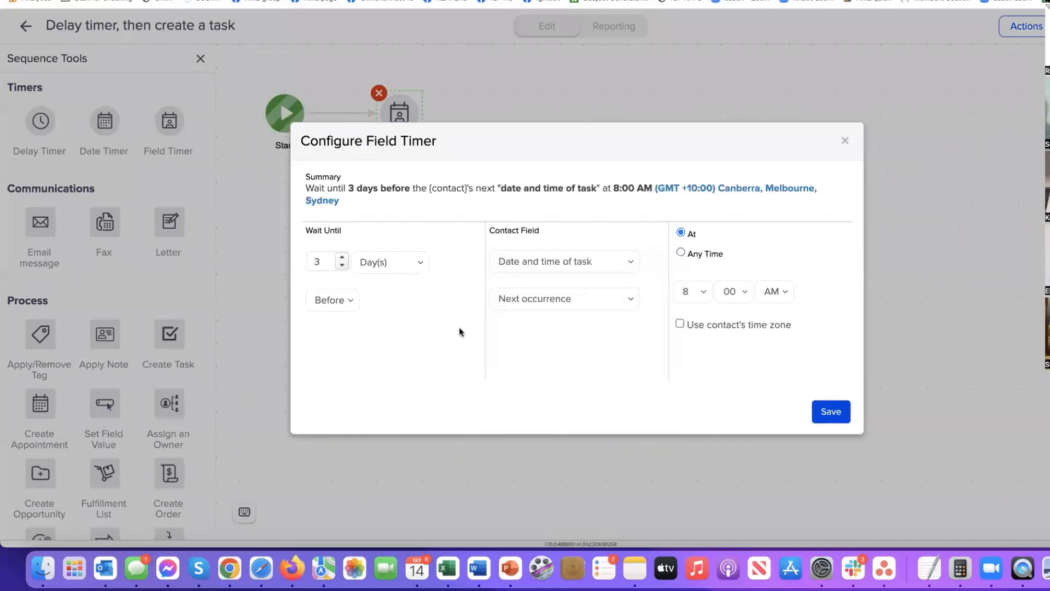
click(342, 265)
click(342, 264)
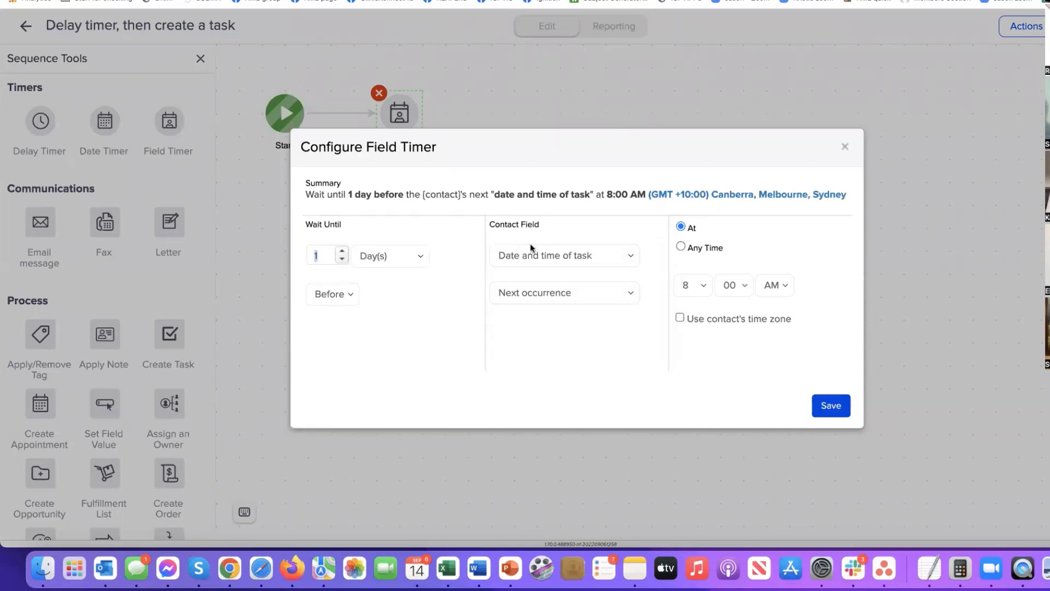
click(595, 296)
click(579, 305)
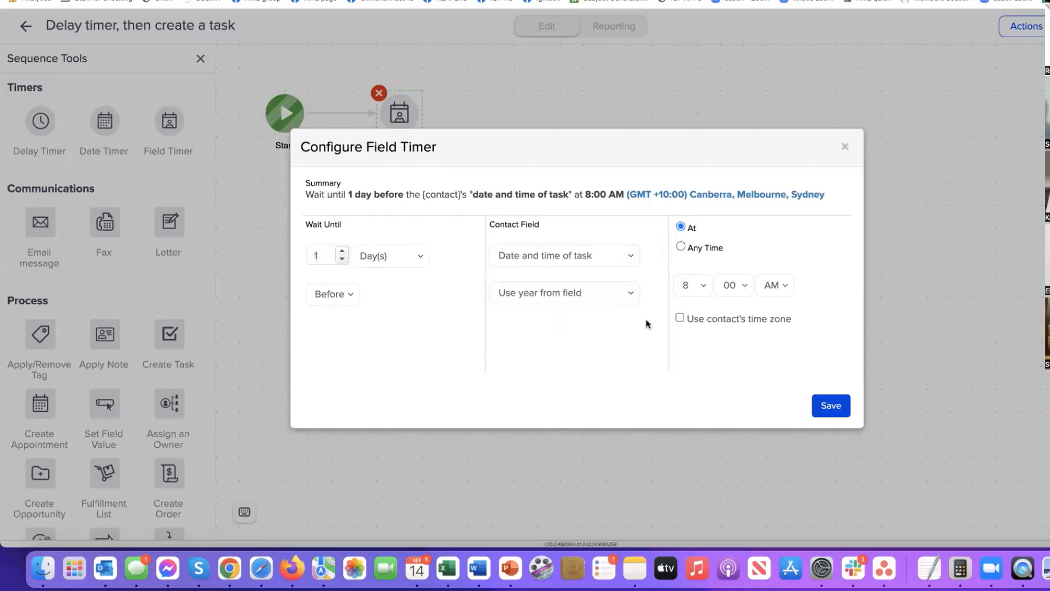
click(681, 247)
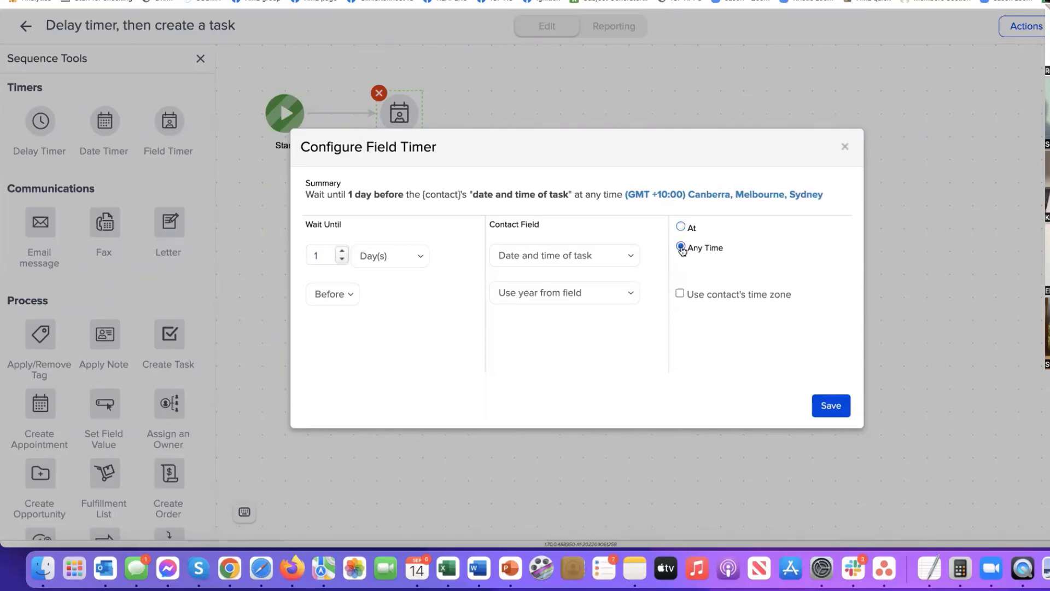
click(830, 406)
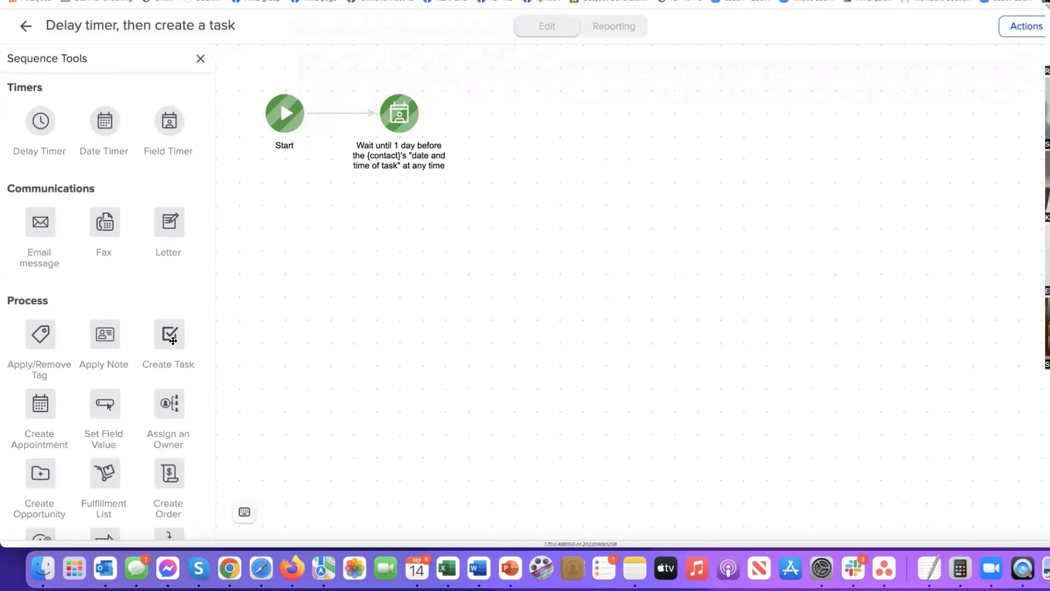
Add a Create Task step after the field timer and open it for editing.
drag(172, 340, 572, 108)
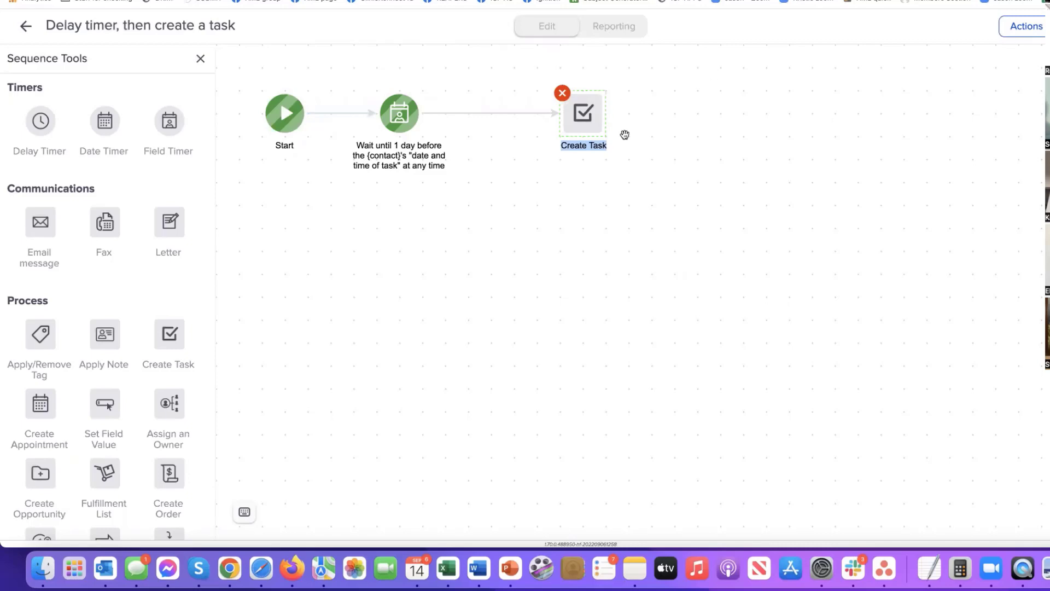
click(596, 124)
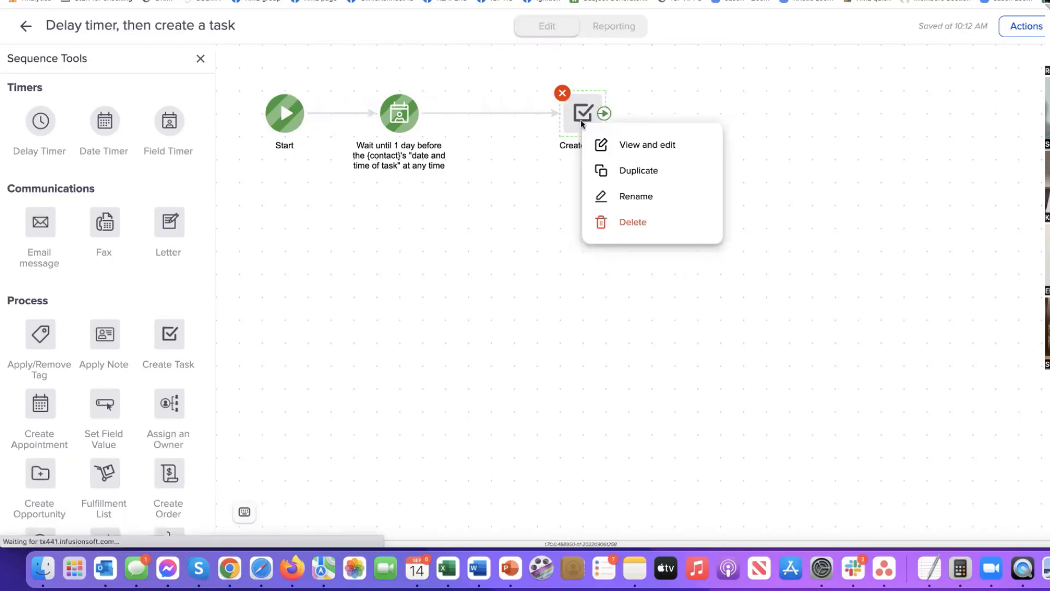
click(629, 143)
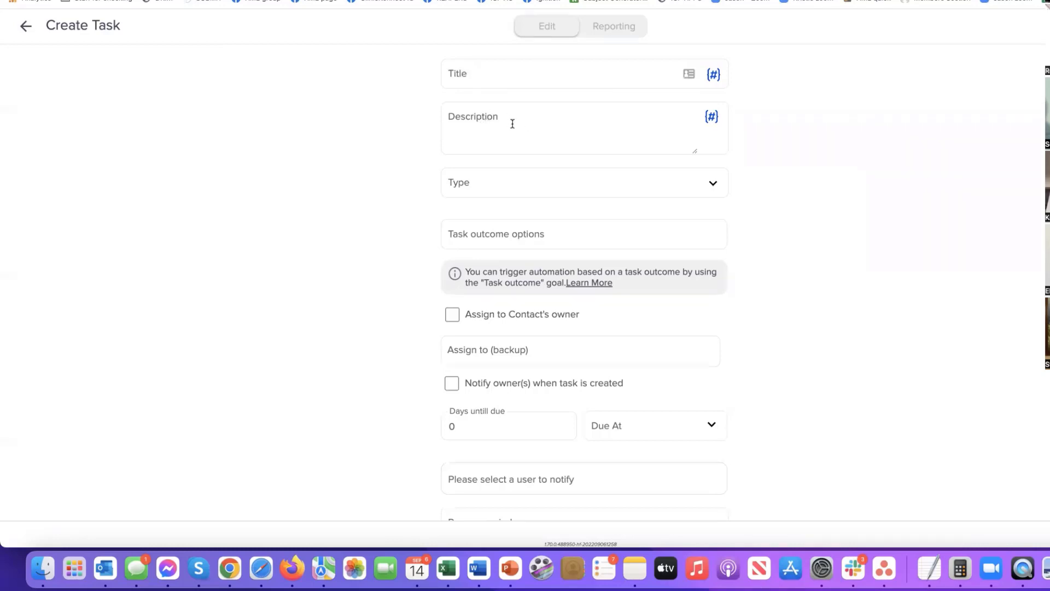
Insert the contact's custom "Details of task" merge field into the task's description.
click(712, 118)
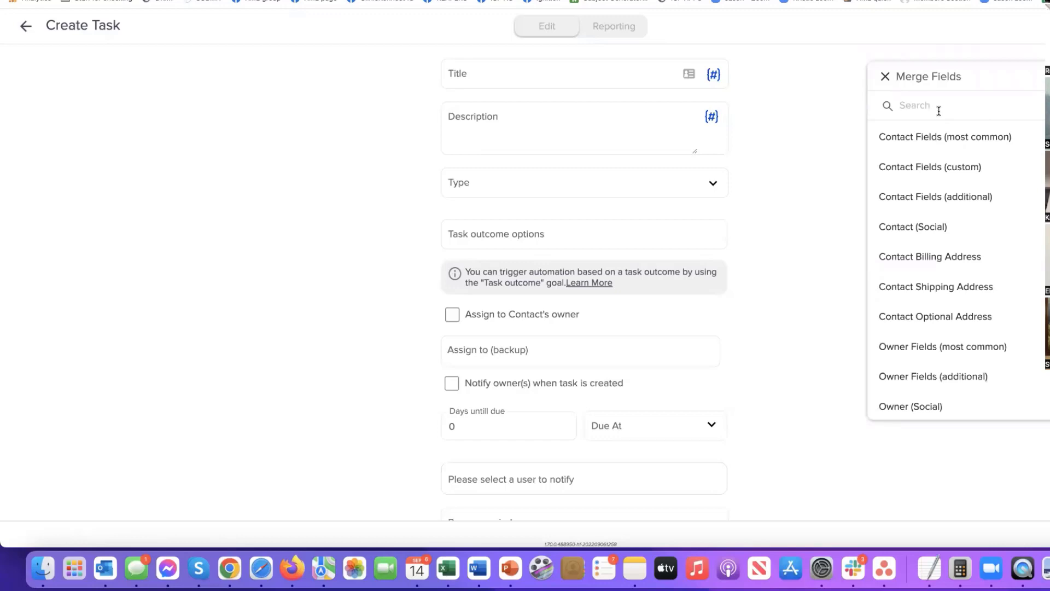
text(tas)
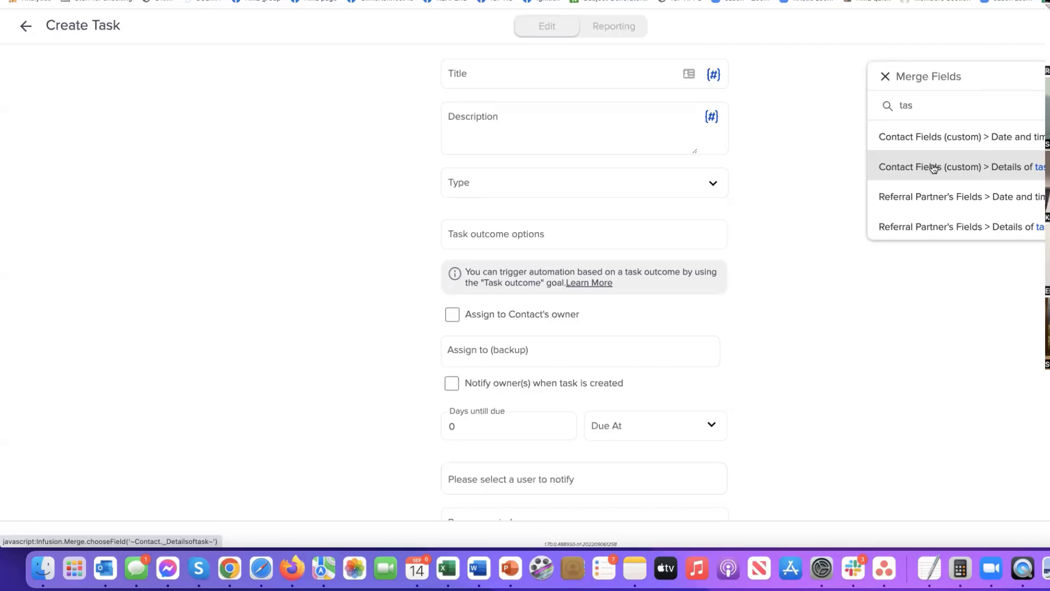
text(k)
click(1015, 167)
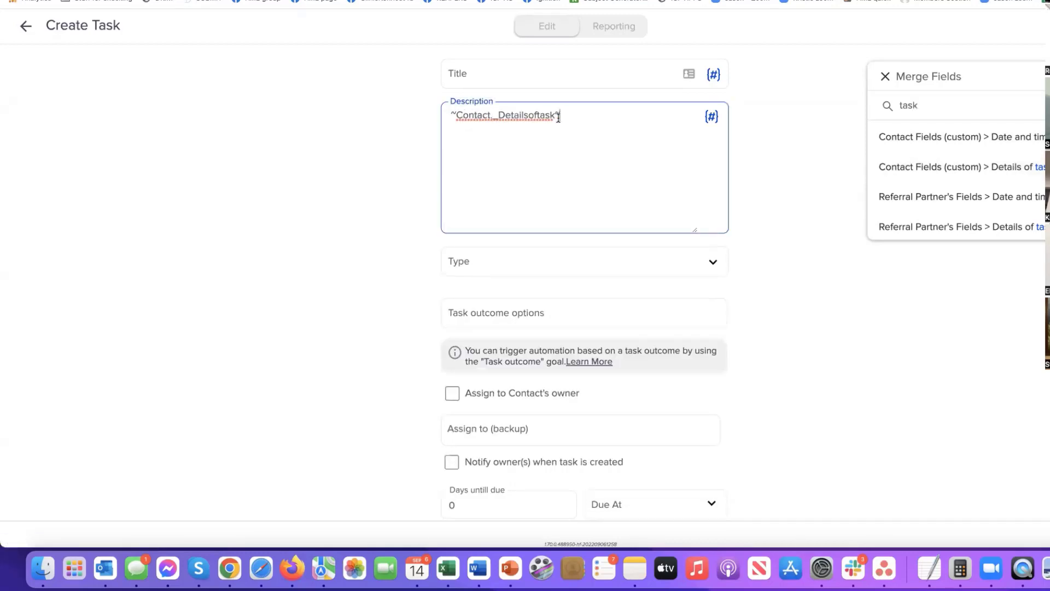
click(503, 76)
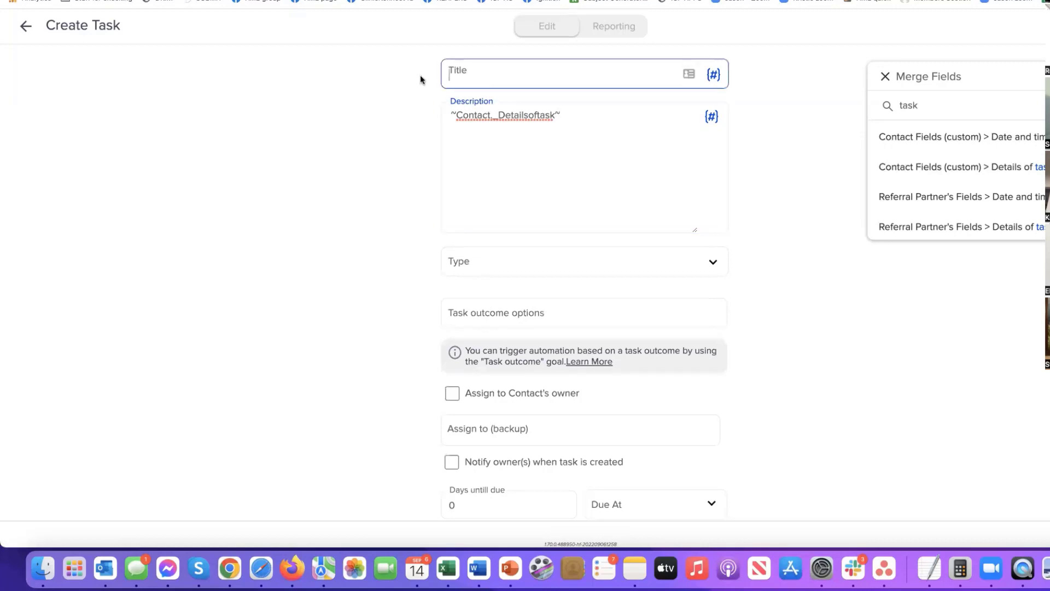
Return to the campaign, reopen the "Create a future task" form and add an Other field below "Details of task".
click(26, 26)
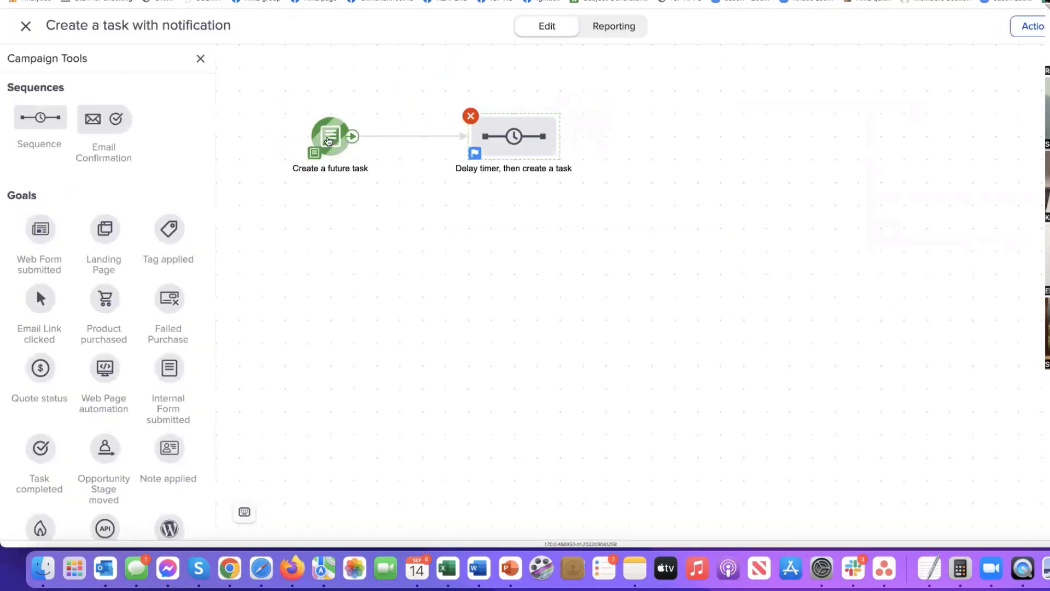
double_click(329, 138)
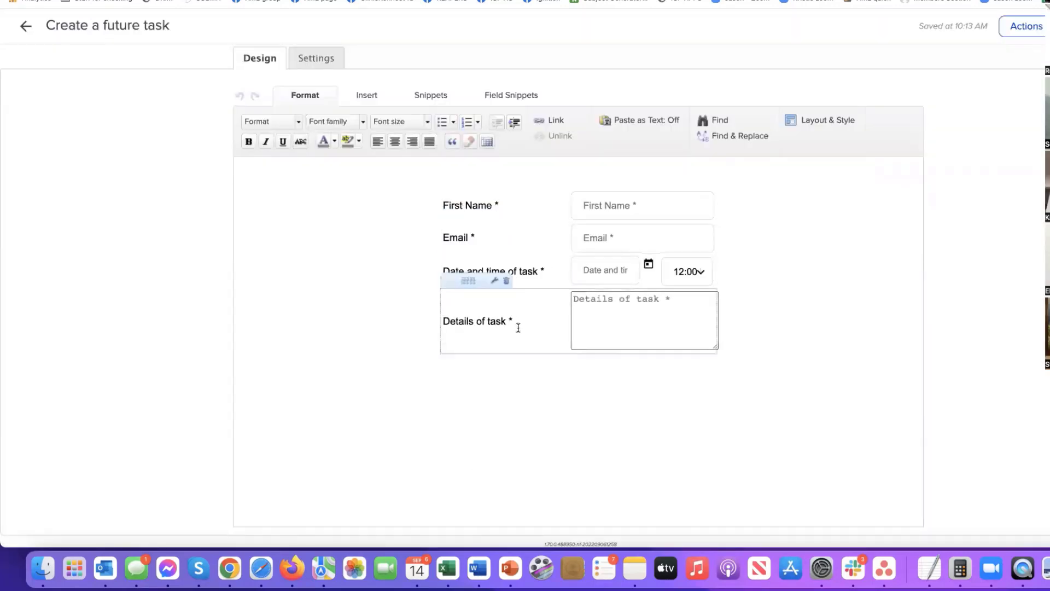
click(504, 94)
drag(356, 132, 584, 349)
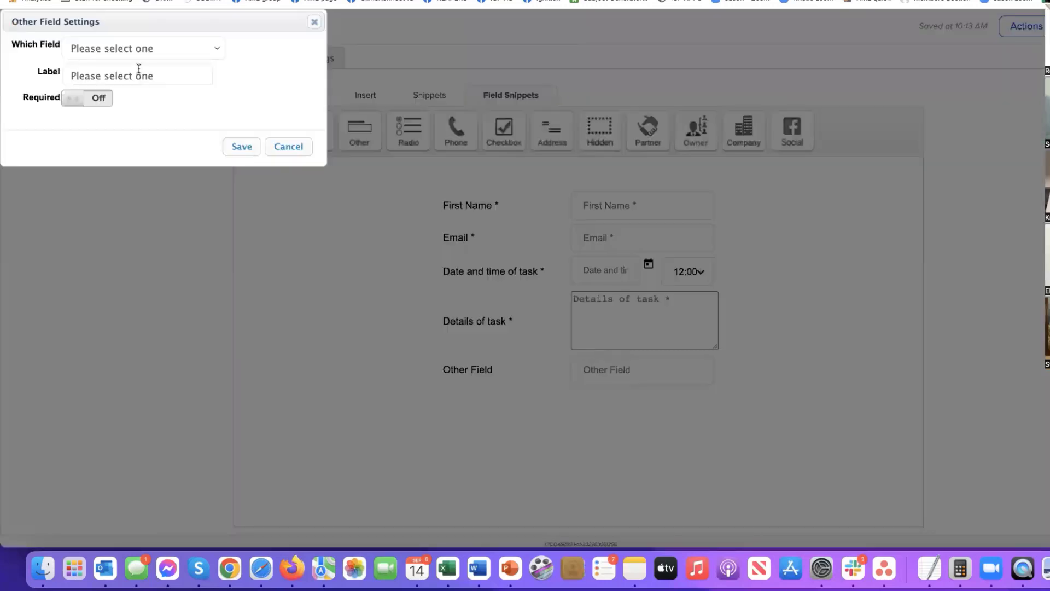
Create a custom text field named "Title of Task" for the new form field and make it required.
click(188, 50)
scroll(164, 355, down, 15)
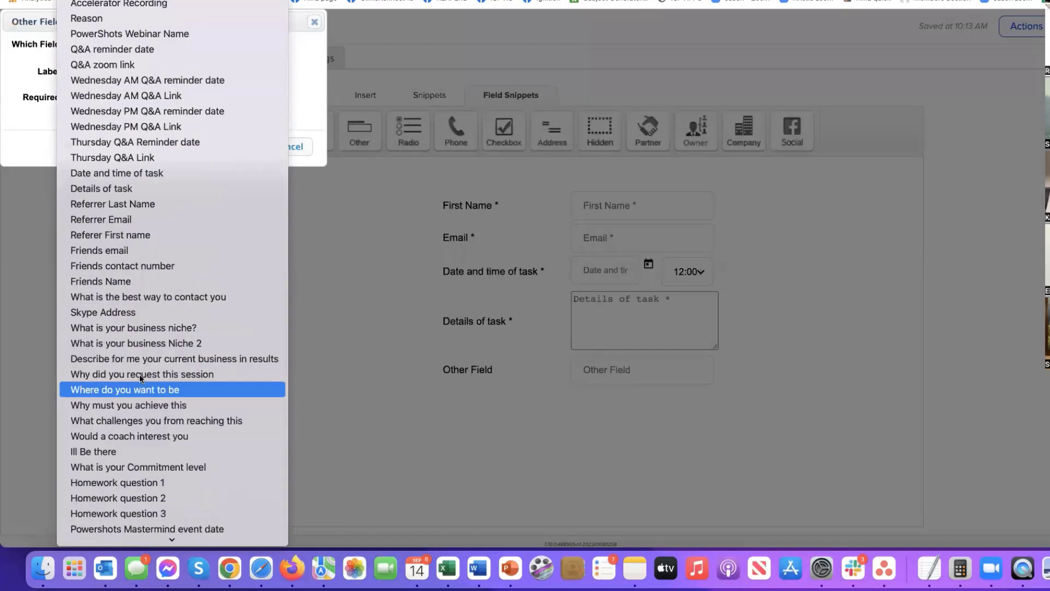
key(Return)
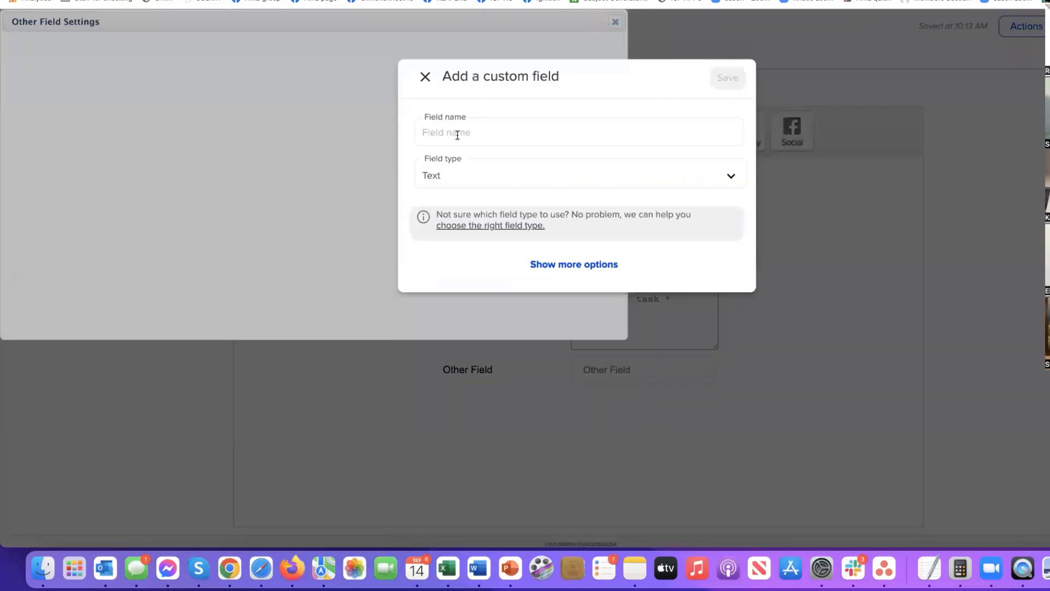
text(Title o)
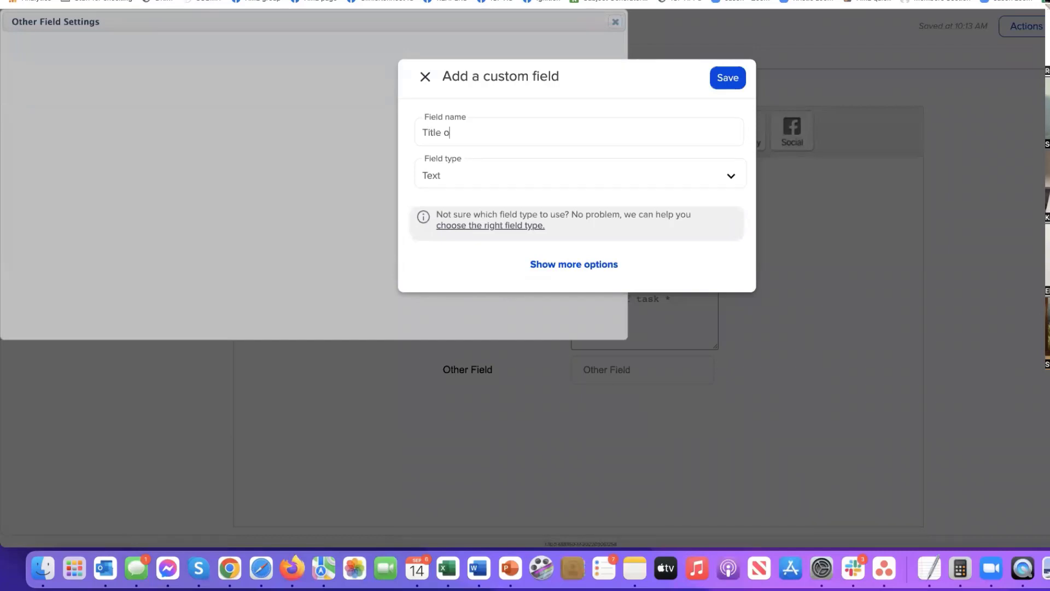
text(f Tas)
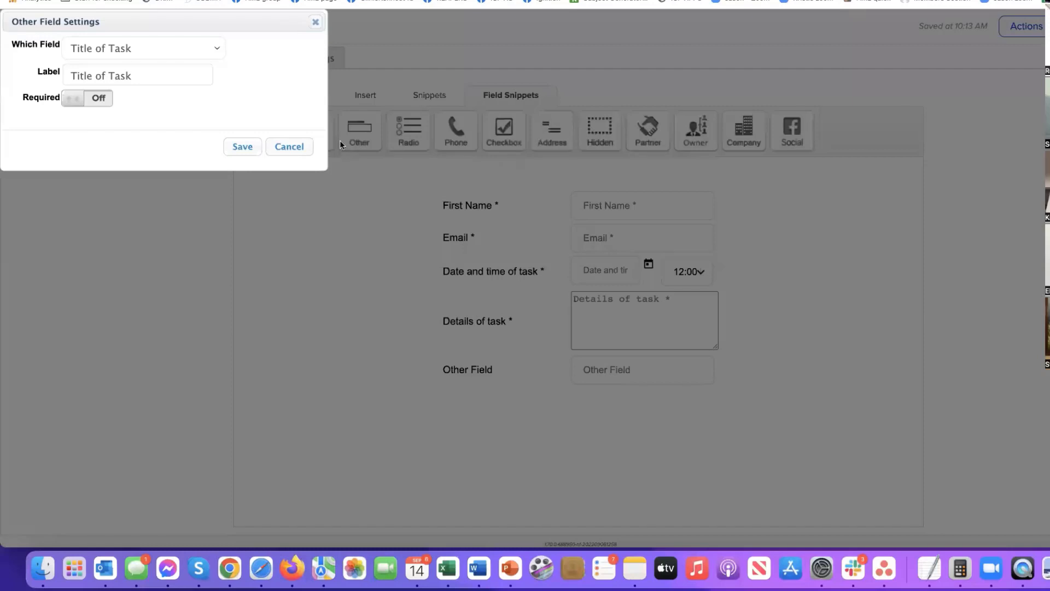
click(69, 98)
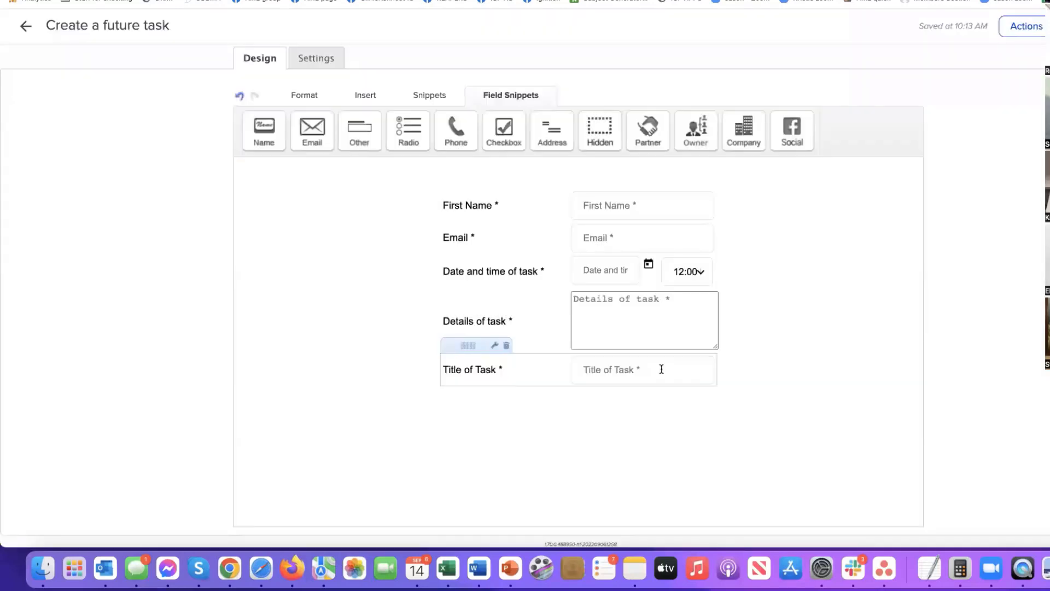
Move "Title of Task" above "Details of task" in the form and return to the campaign.
drag(469, 345, 473, 300)
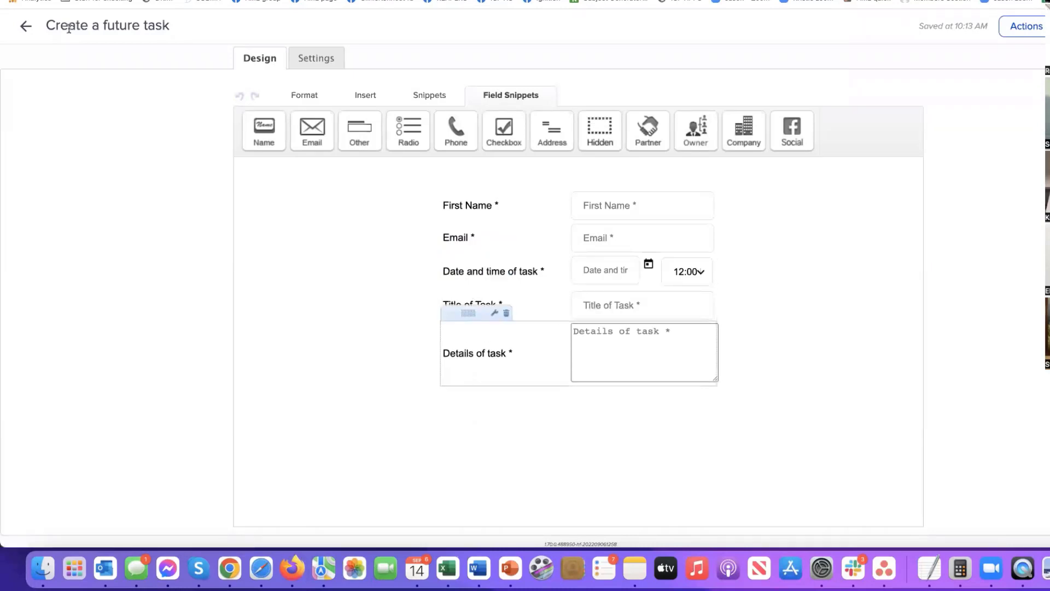
click(28, 27)
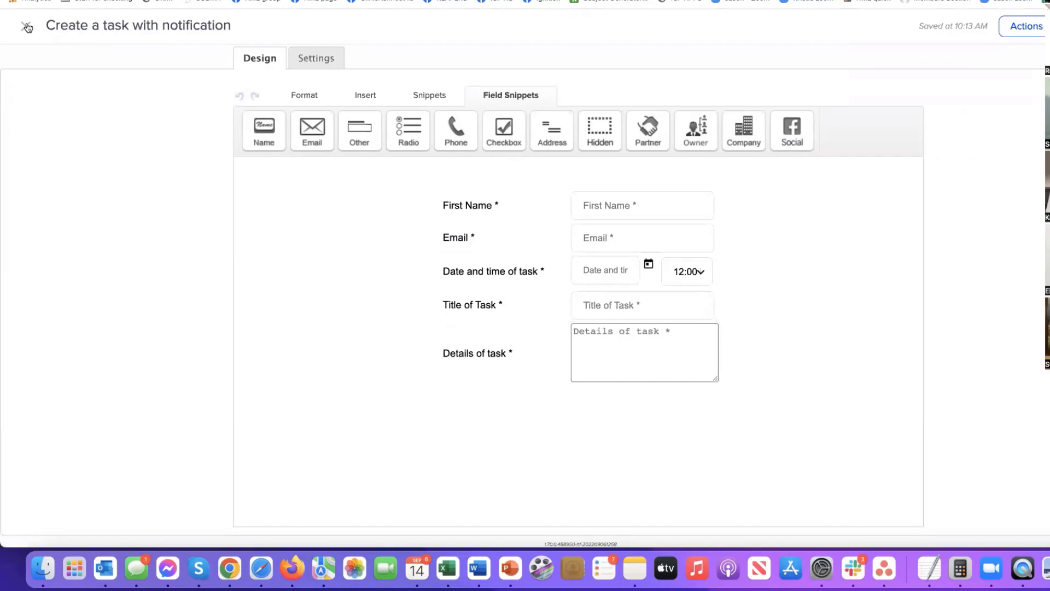
Reopen the Create Task step in the "Delay timer, then create a task" sequence and insert the custom "Title of Task" merge field as its title.
click(515, 137)
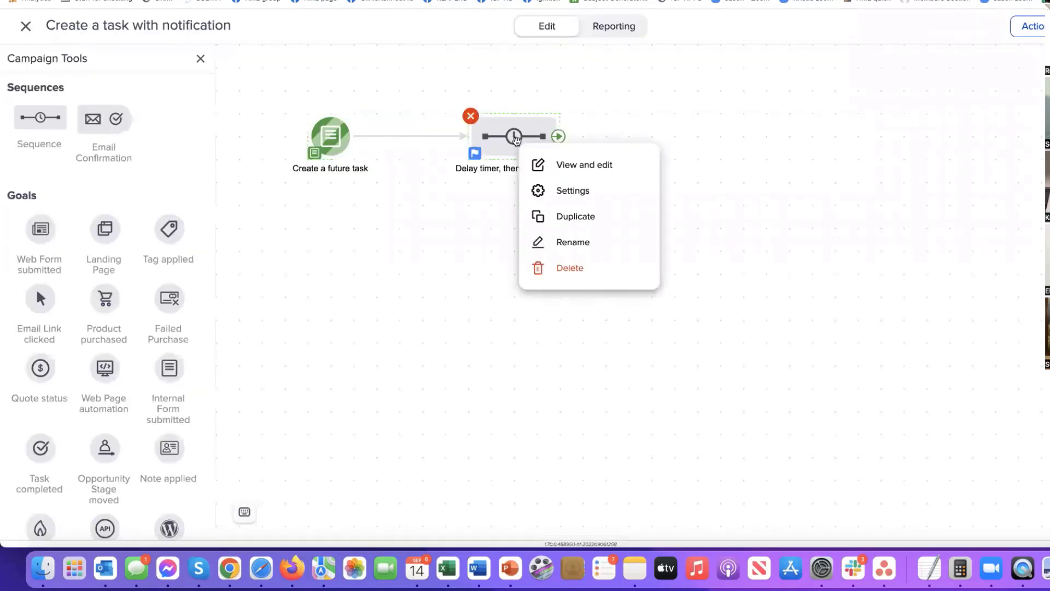
click(584, 165)
click(584, 114)
click(585, 116)
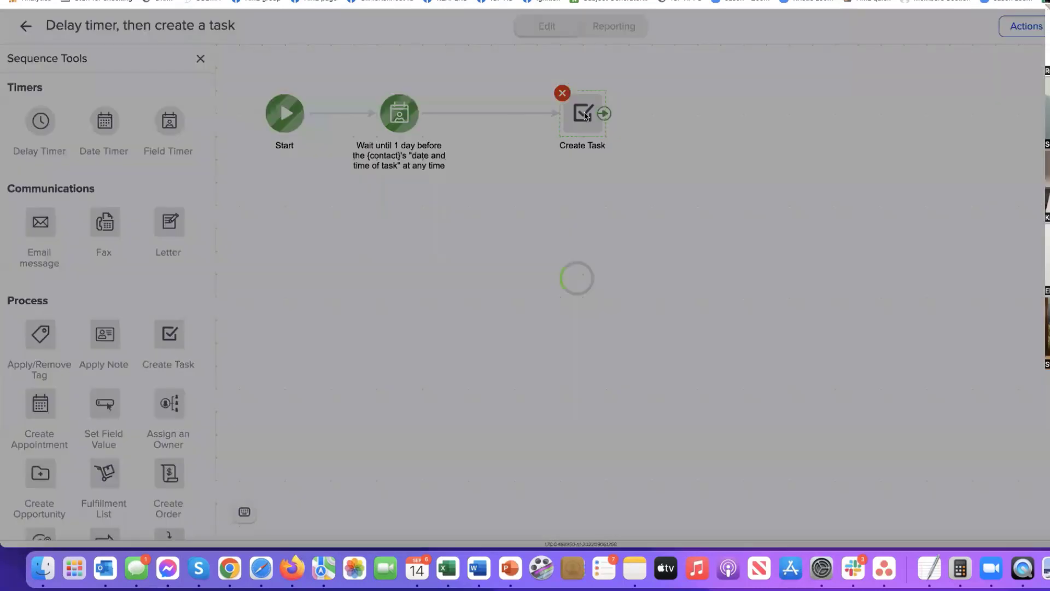
click(515, 70)
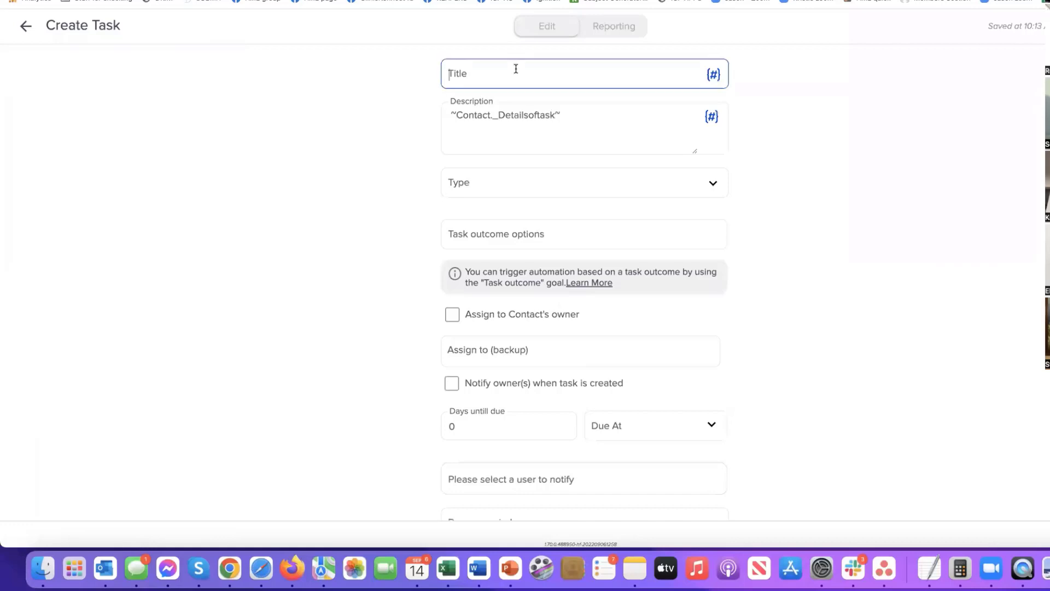
click(717, 76)
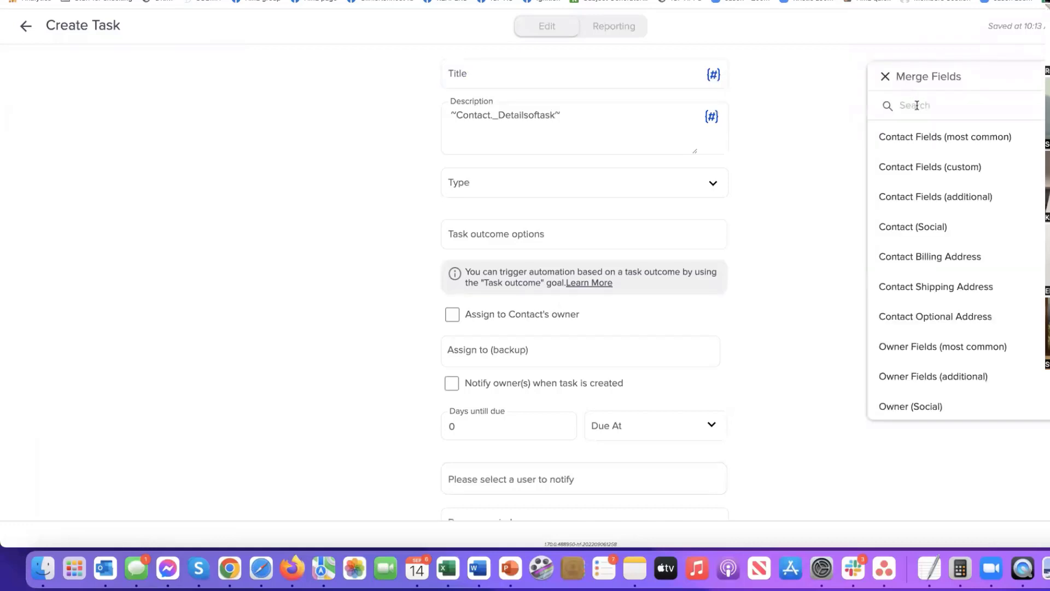
text(titl)
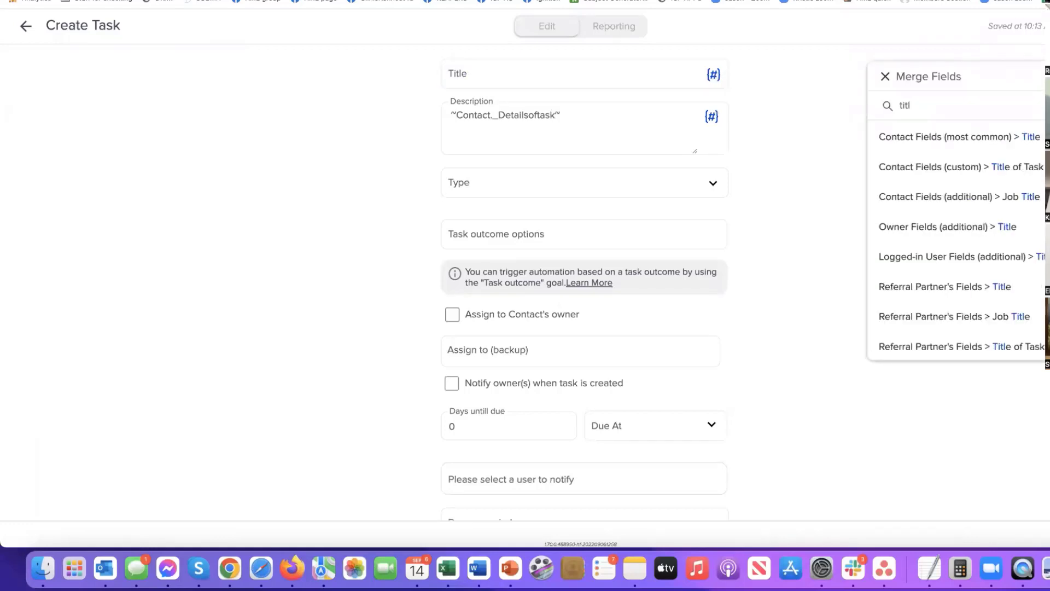
click(1017, 172)
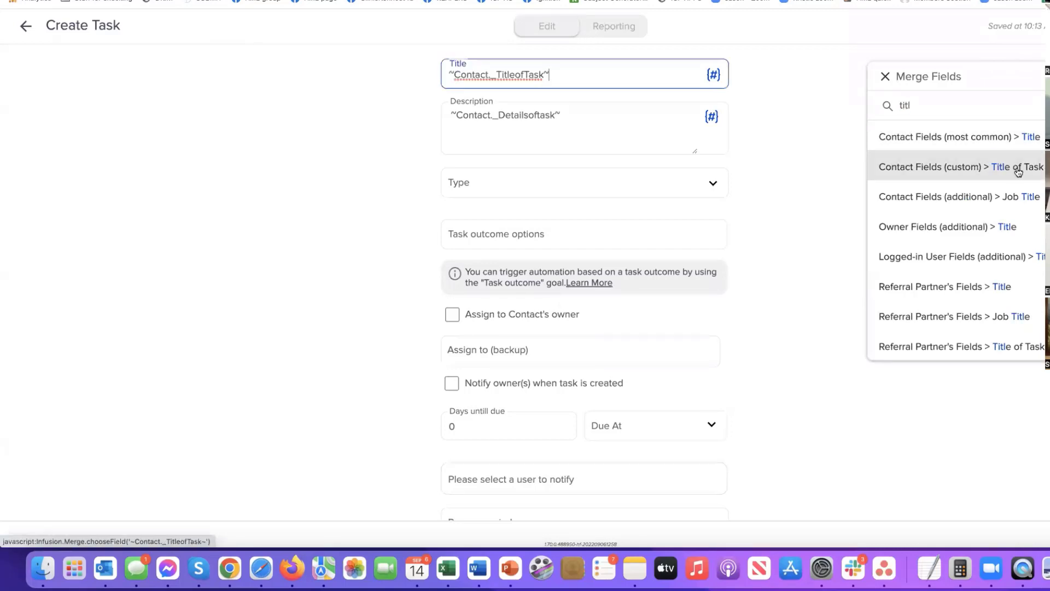
Set the task's type to Other.
drag(570, 73, 446, 72)
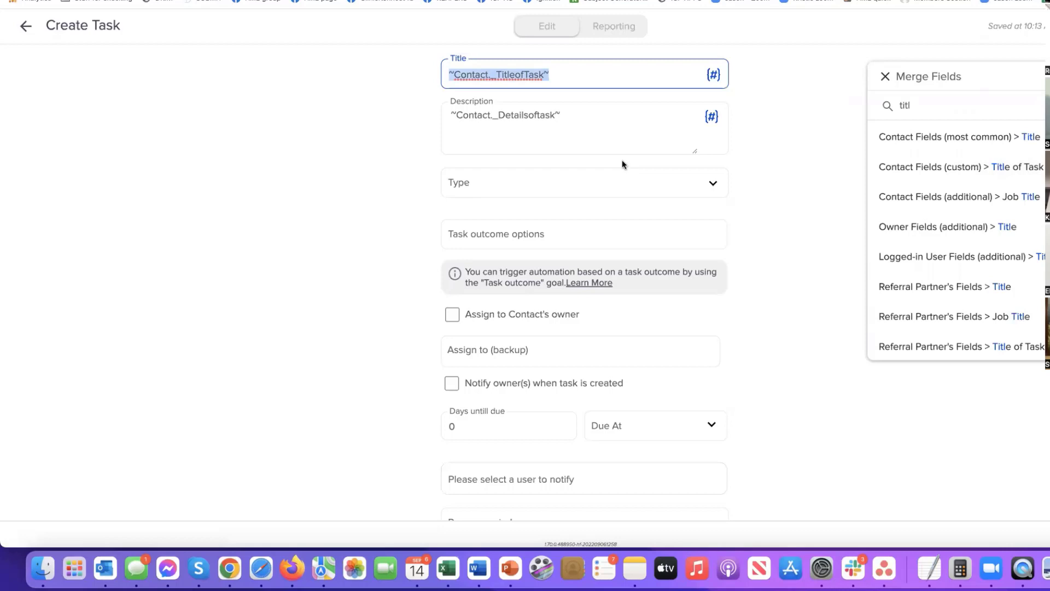
drag(513, 116, 446, 117)
click(602, 176)
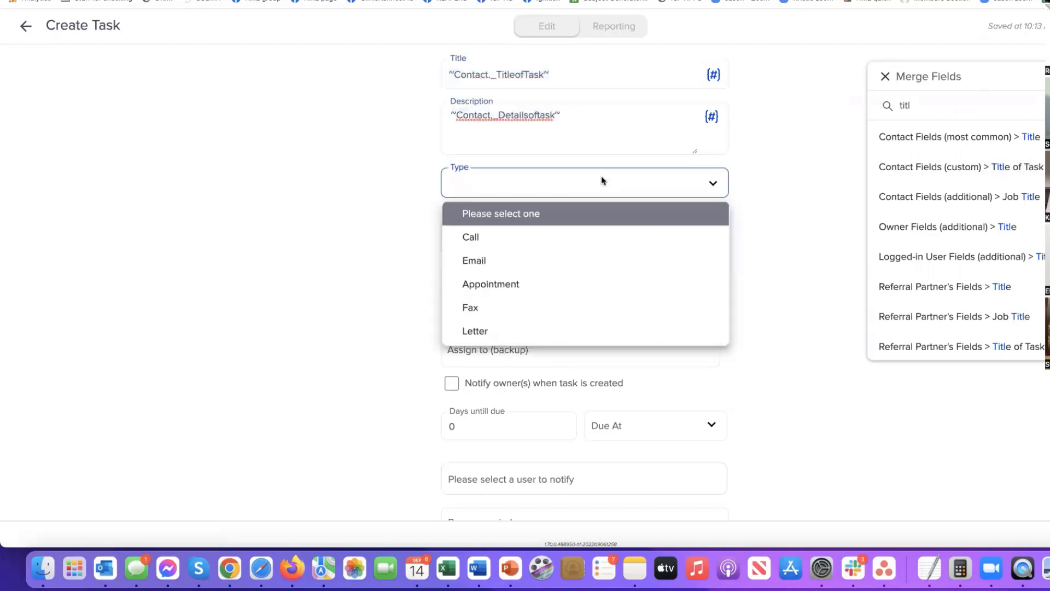
scroll(547, 274, down, 2)
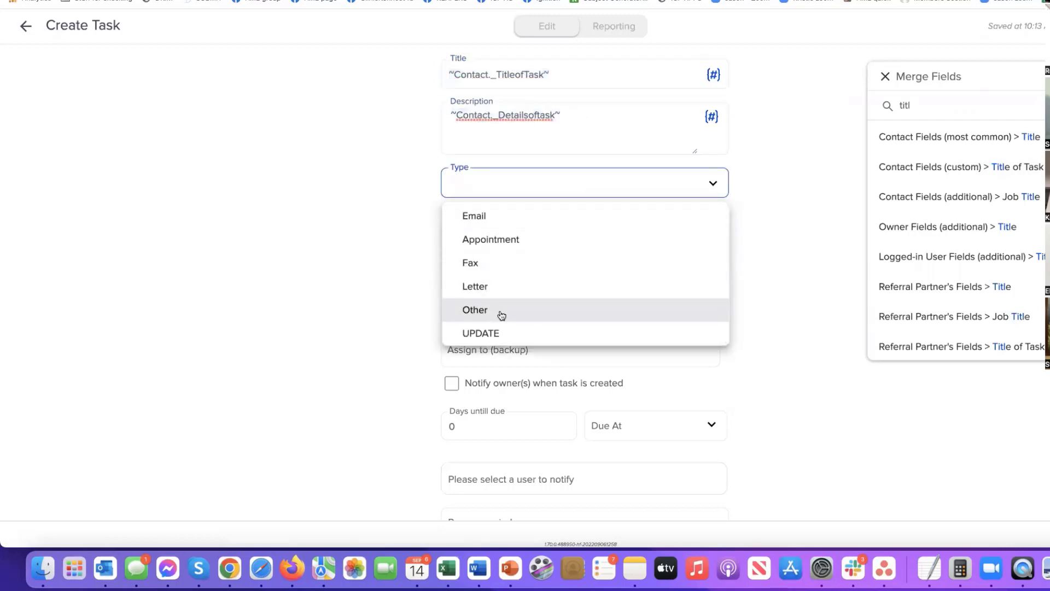
click(500, 308)
scroll(694, 268, down, 2)
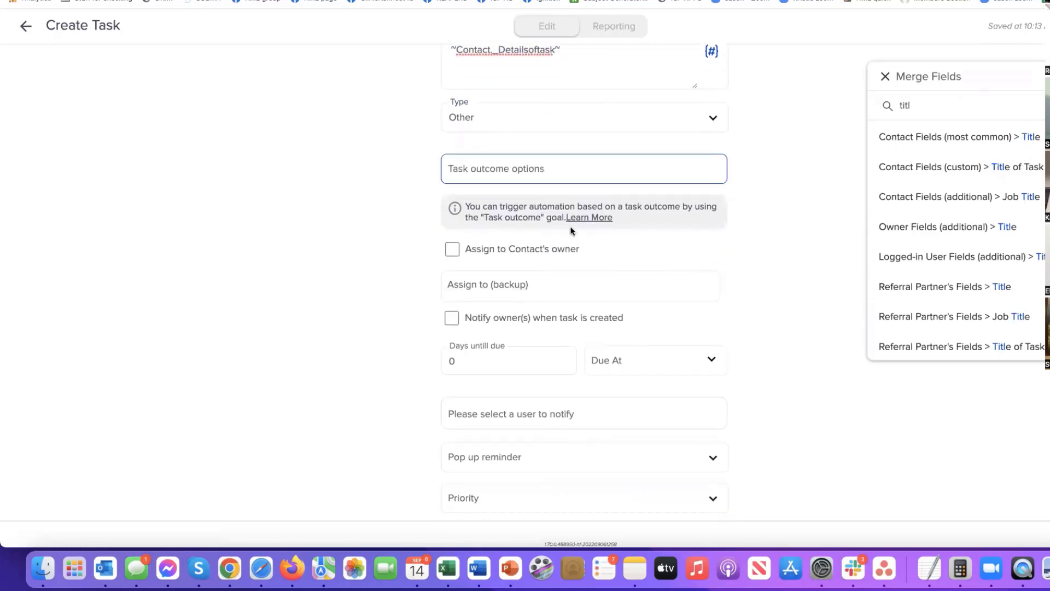
scroll(570, 304, down, 1)
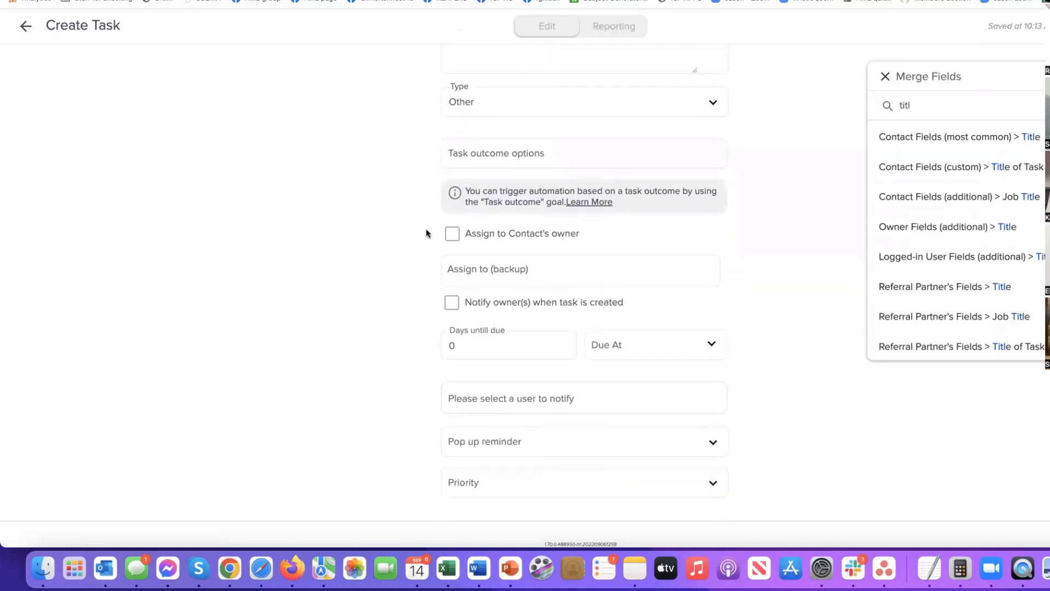
Choose the last user in the list as the task's backup assignee and as the user to notify.
click(494, 268)
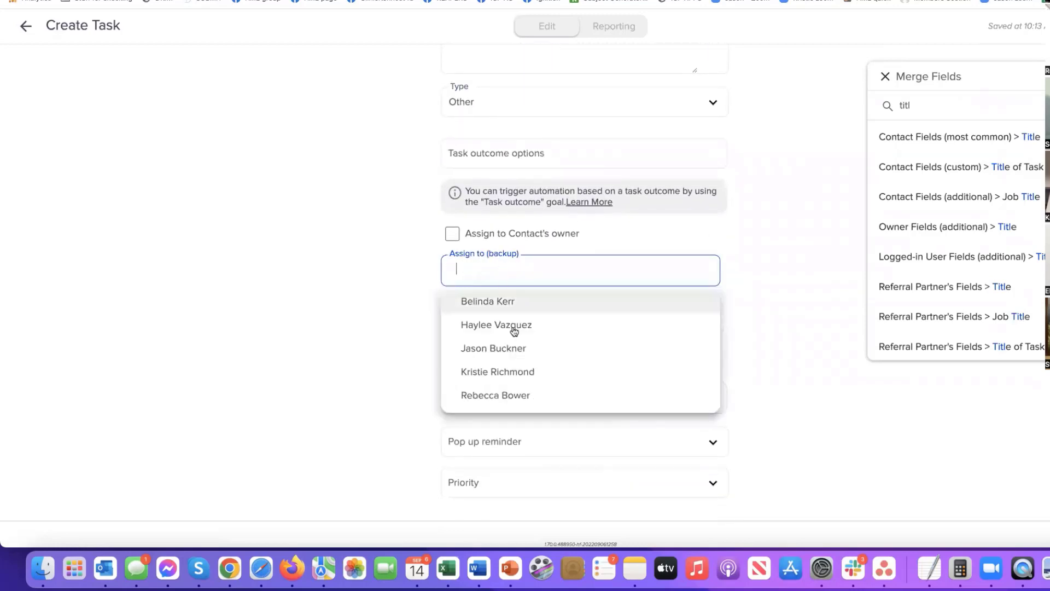
click(526, 394)
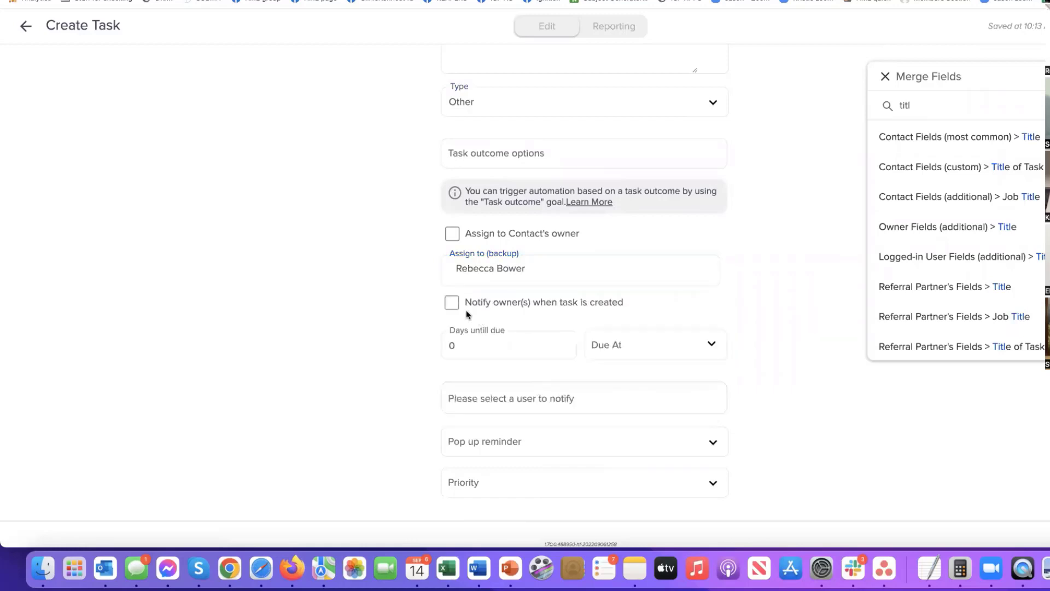
scroll(483, 316, down, 1)
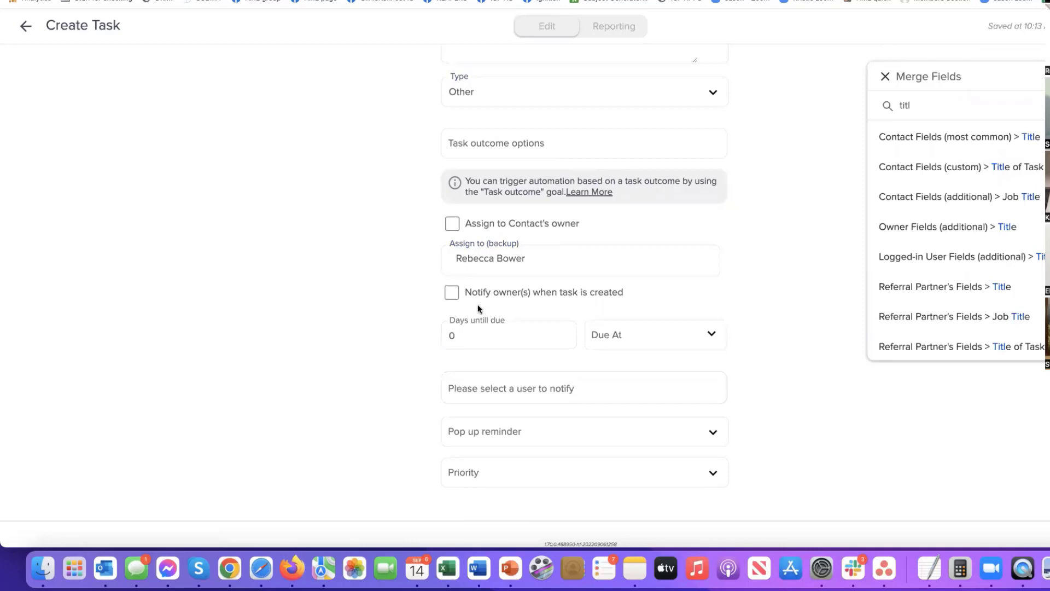
click(514, 382)
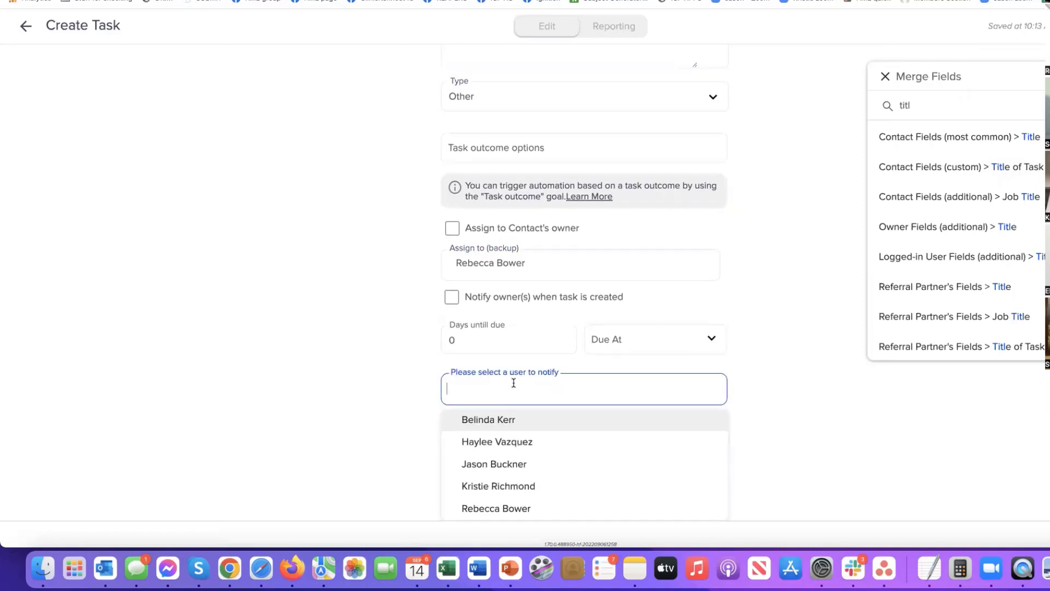
click(536, 508)
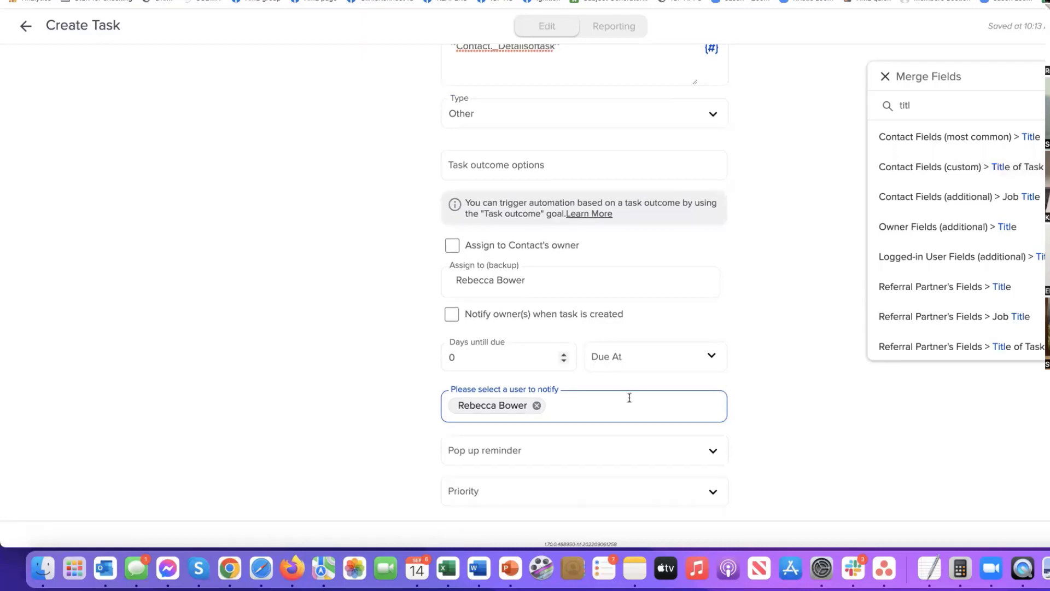
Set the task's pop-up reminder to 15 minutes and its priority to 2. Essential.
click(672, 447)
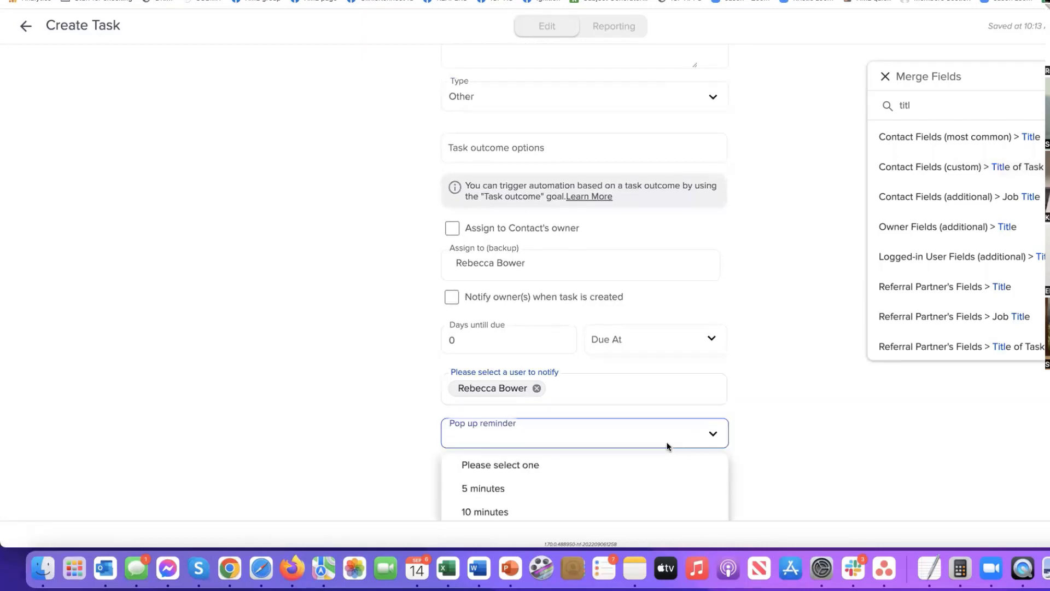
click(499, 458)
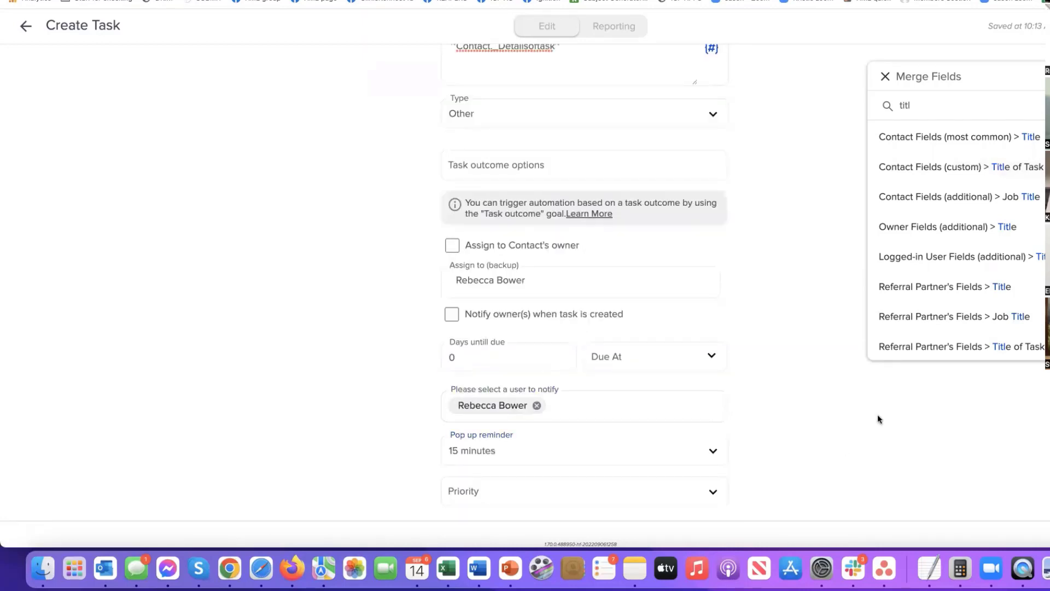
click(710, 495)
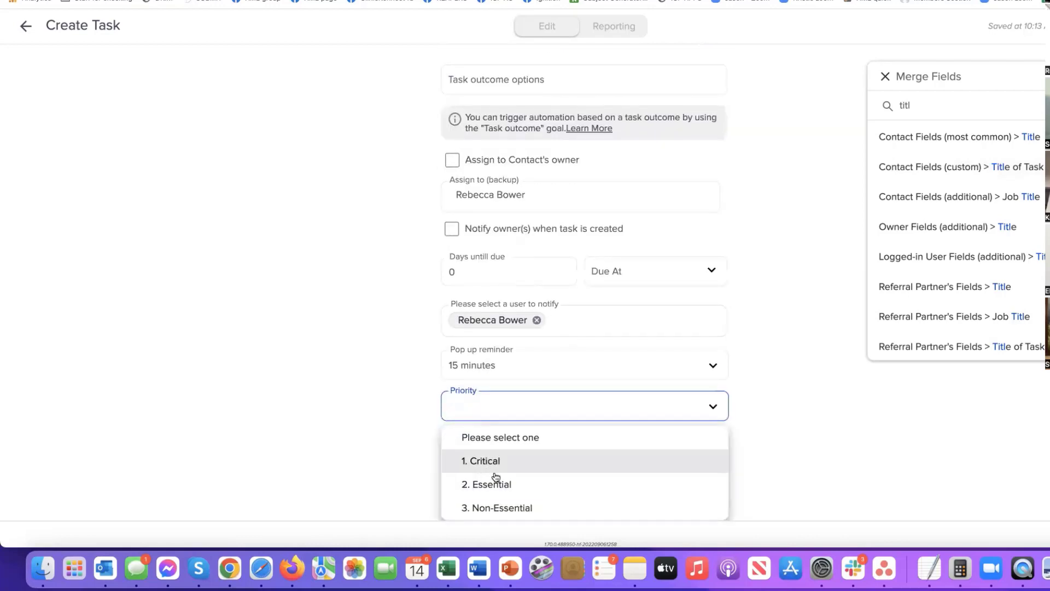
click(521, 487)
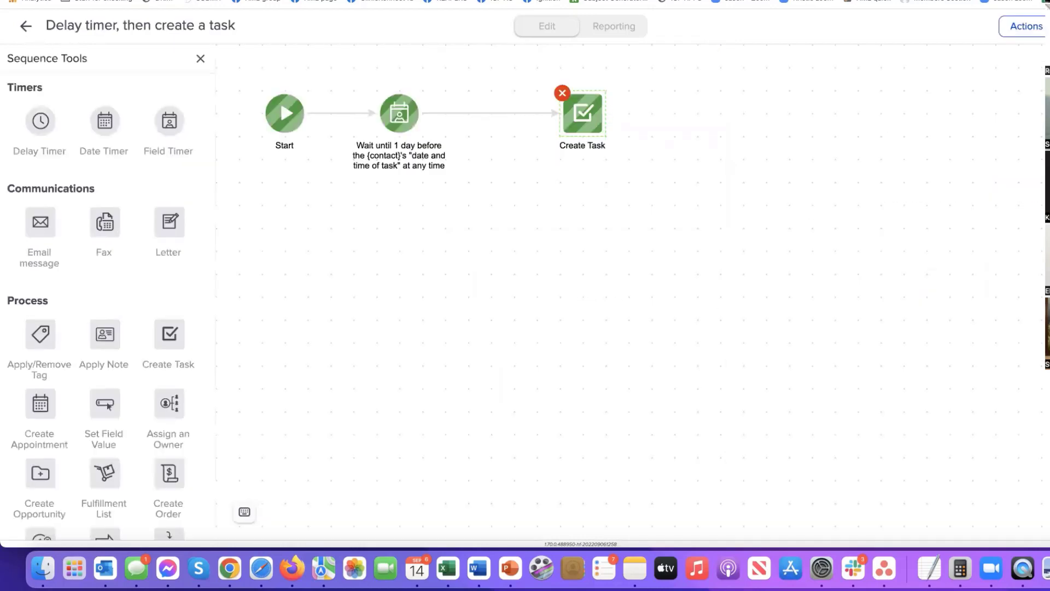
Return to the campaign, reopen the "Create a future task" form and add title and paragraph snippets above First Name.
click(25, 25)
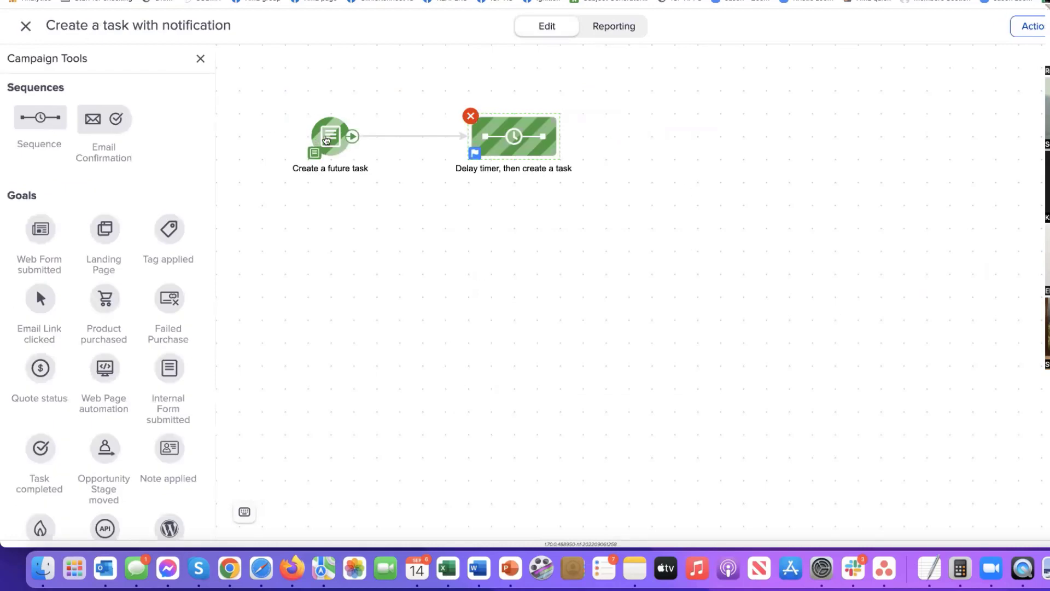
double_click(326, 138)
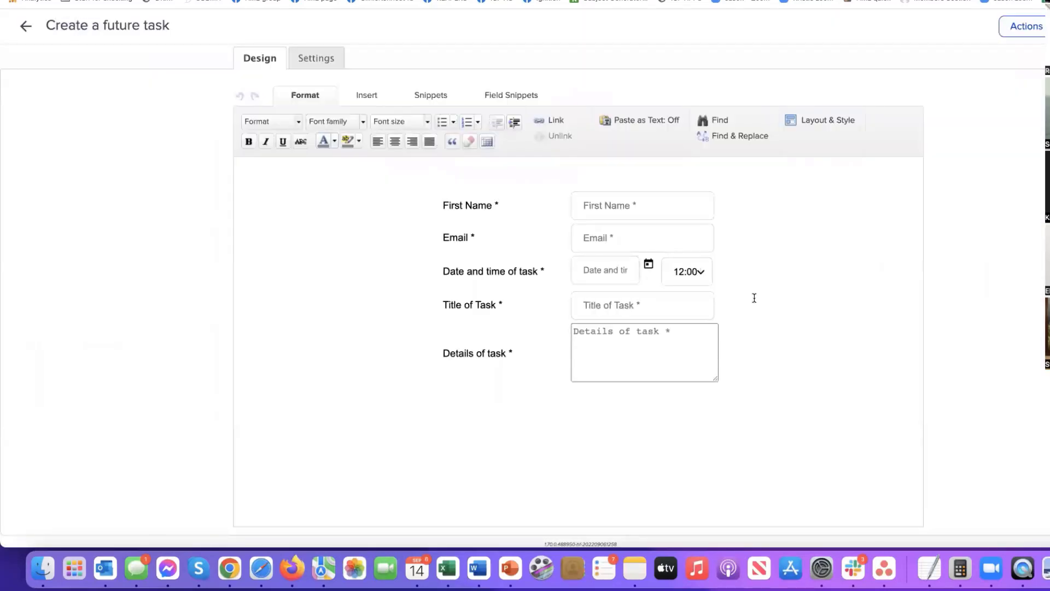
click(429, 96)
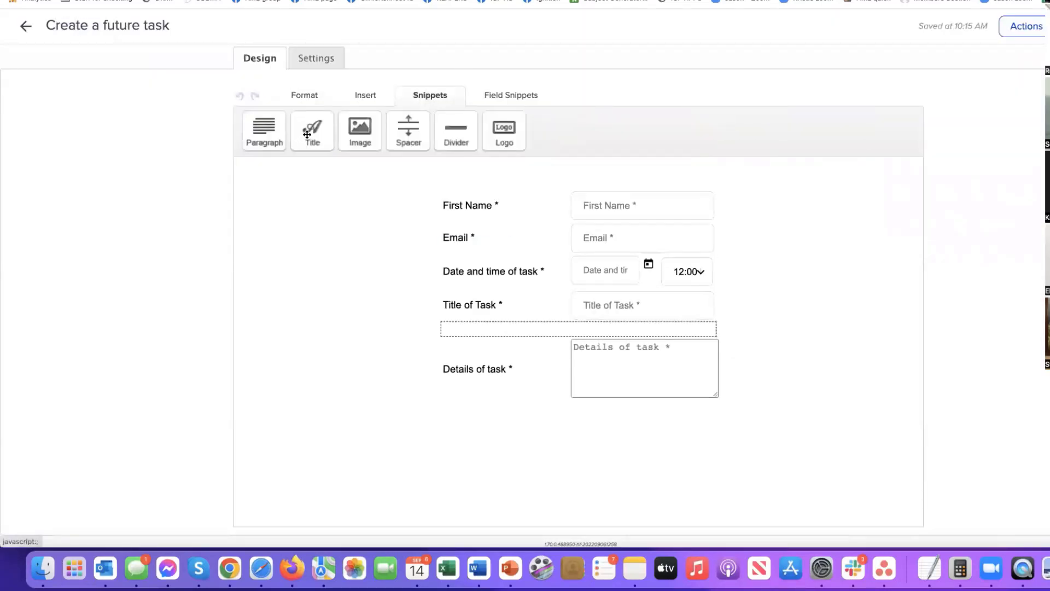
drag(307, 133, 613, 191)
drag(248, 131, 611, 211)
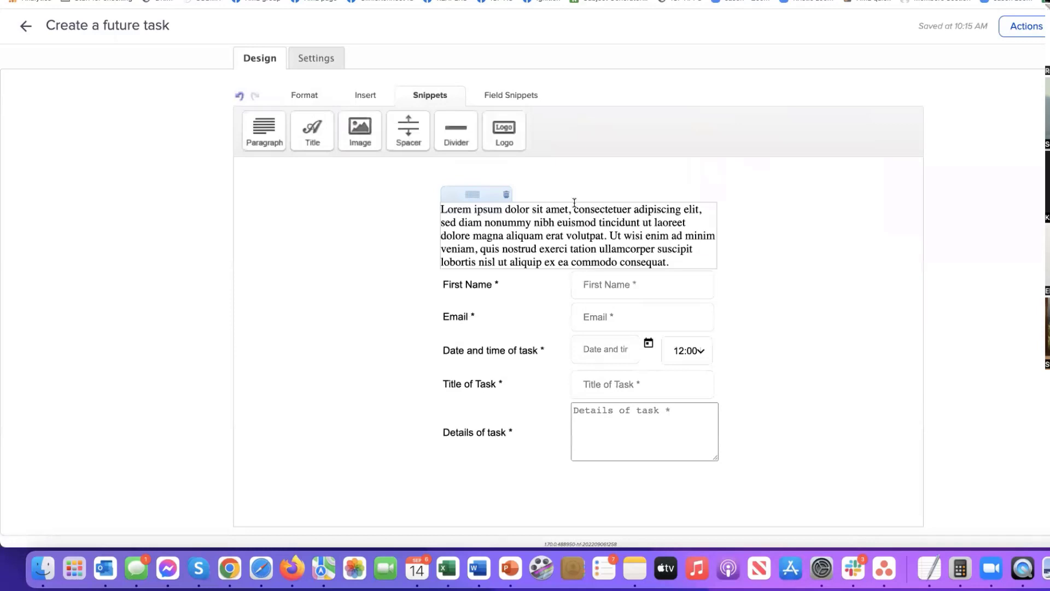
Replace the title snippet's placeholder text with "Create a Future Task".
drag(515, 197, 438, 198)
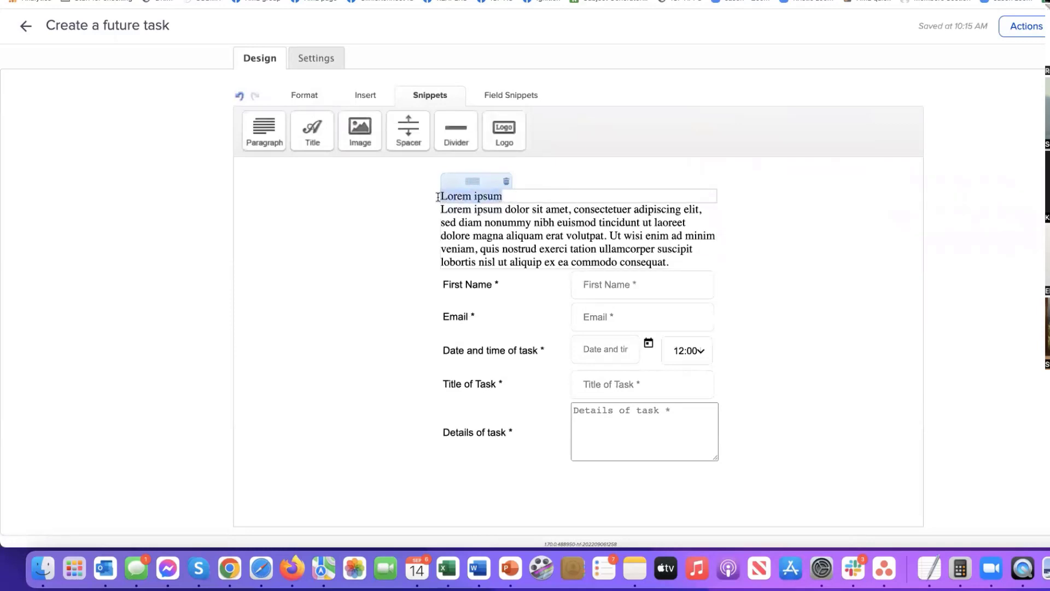
key(BackSpace)
text(Create a Future Task)
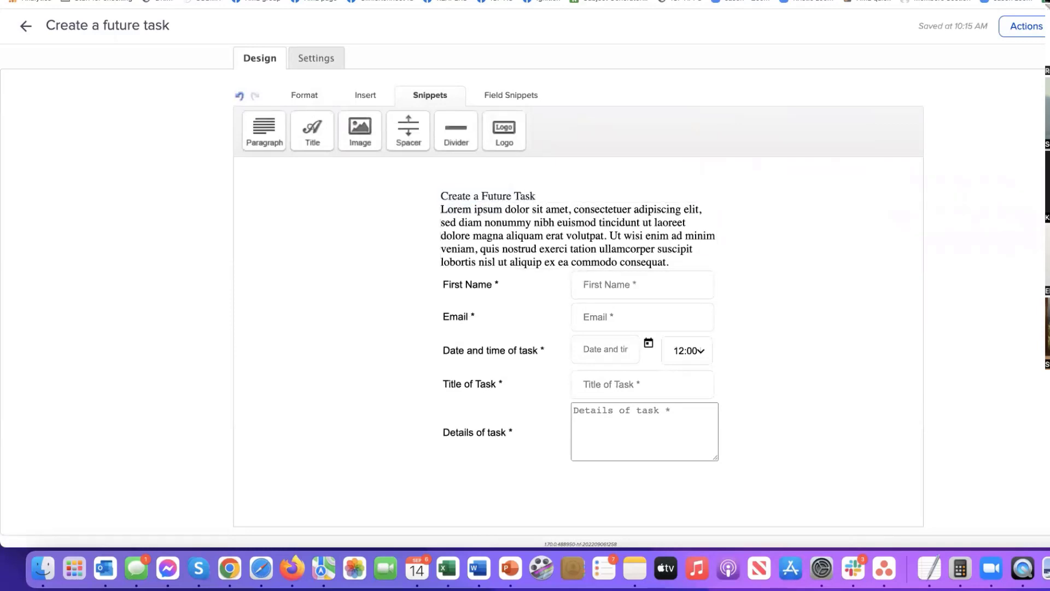
Replace the paragraph's placeholder with "This form when submitted on a contact record will create a task 1 day before the task is due in the future.".
drag(673, 261, 434, 214)
text(This )
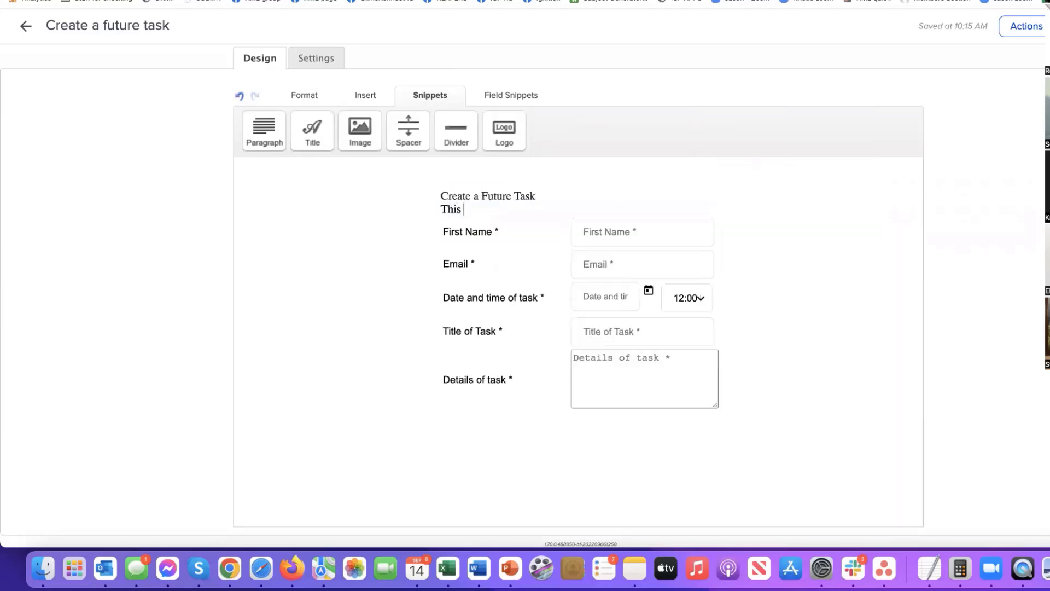
text(form when submitted on a )
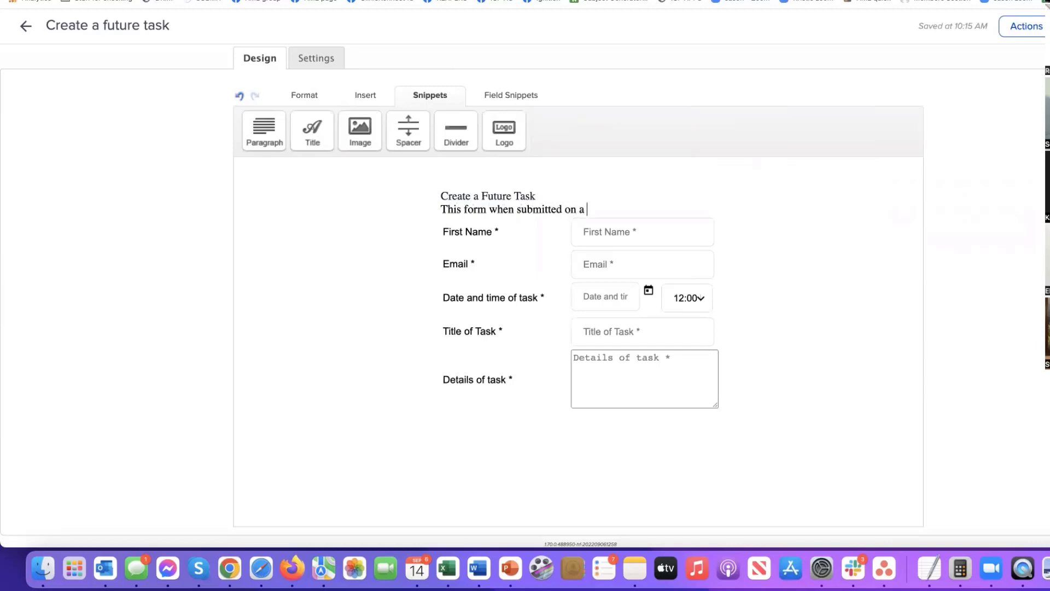
text(contact record will cre)
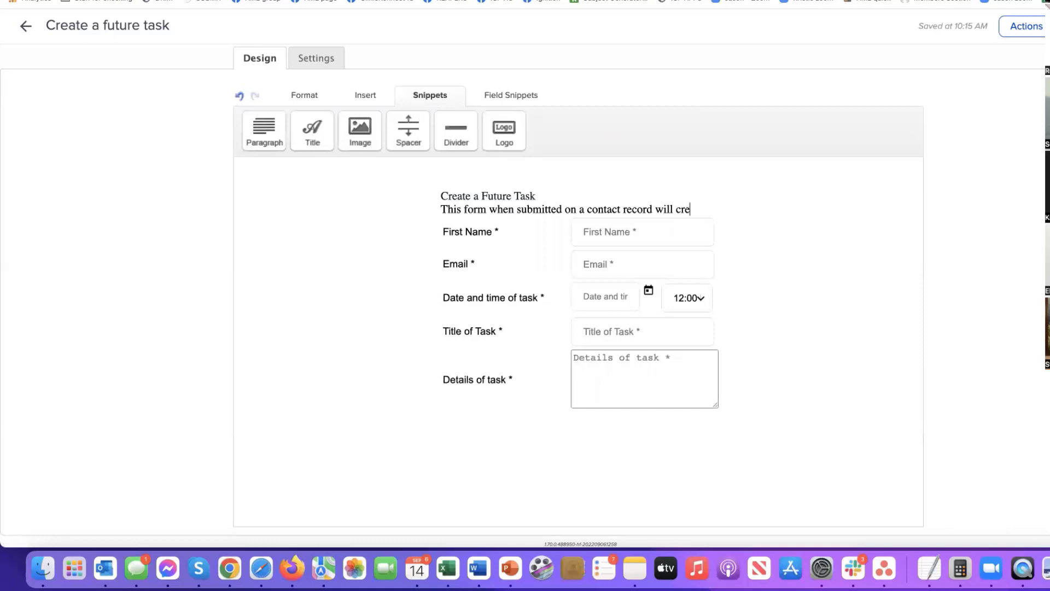
text(ate a task )
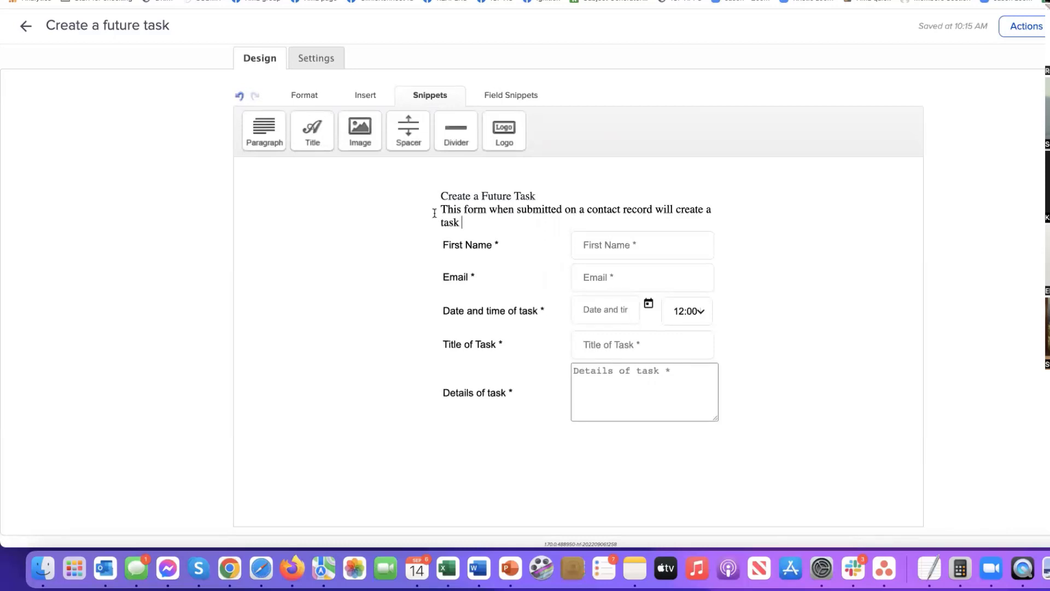
text(1 day before the task is du)
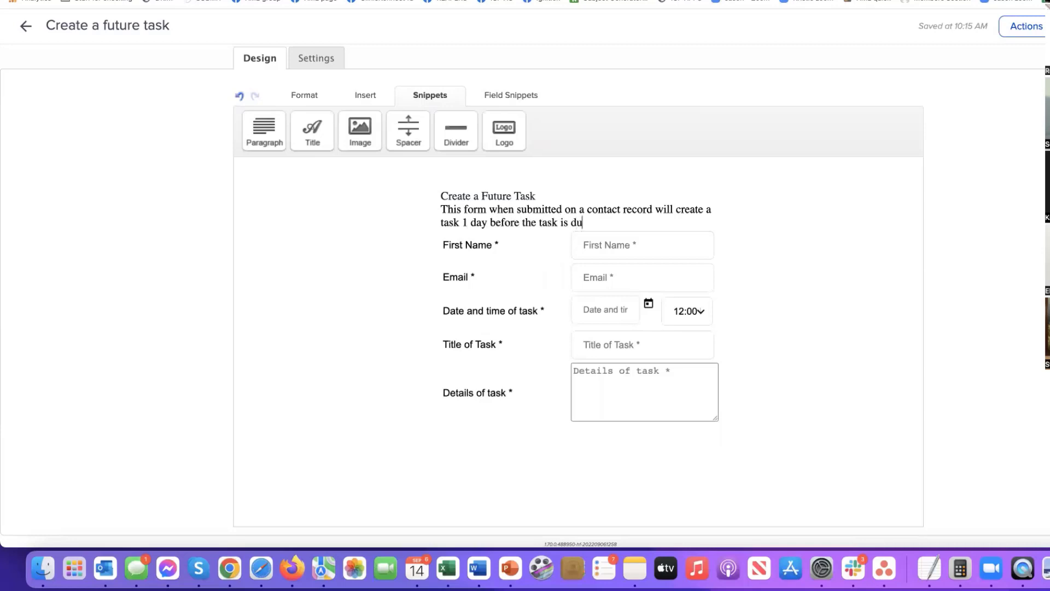
text(e in the future.)
Add the paragraph line "SPECIAL NOTE: This task WILL NOT be visible on the contact record UNTIL 1 day before it is due" and fix spelling.
key(Return)
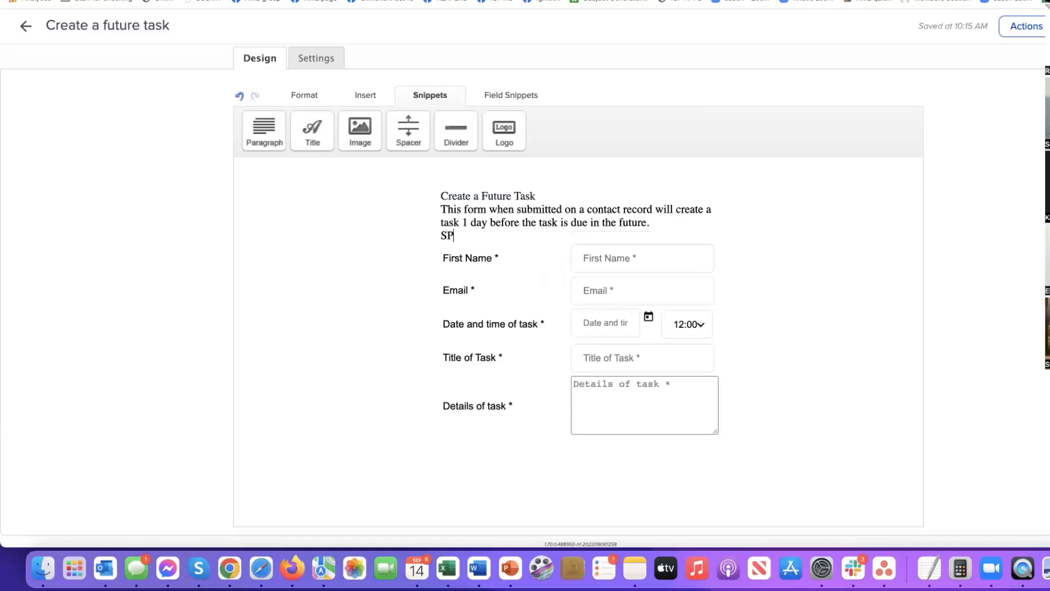
text(SPECIAL NOTE: this)
key(BackSpace)
key(BackSpace)
text(This task)
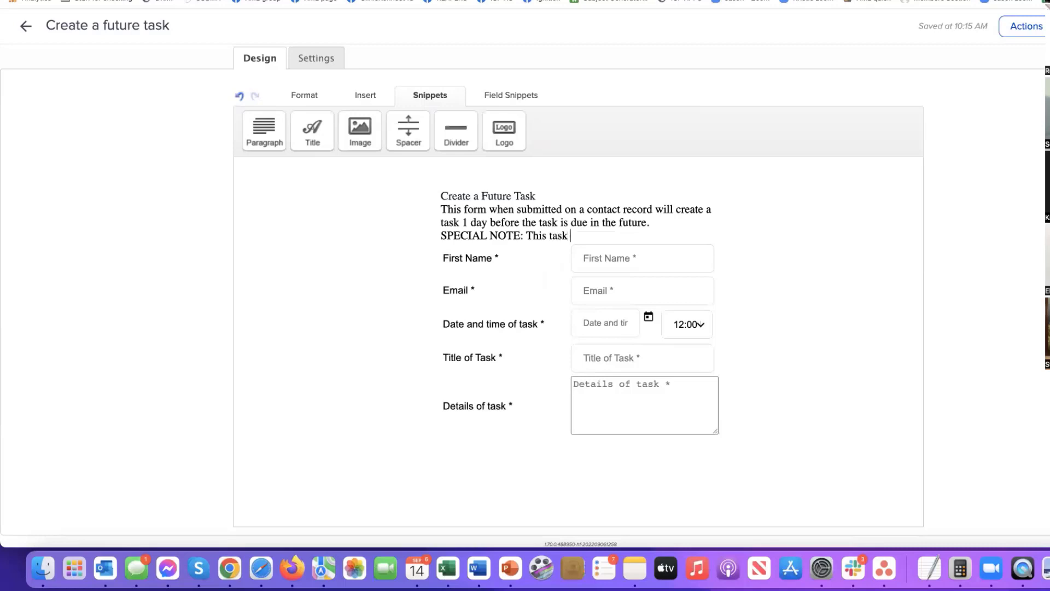
text( WILL NOT be vi)
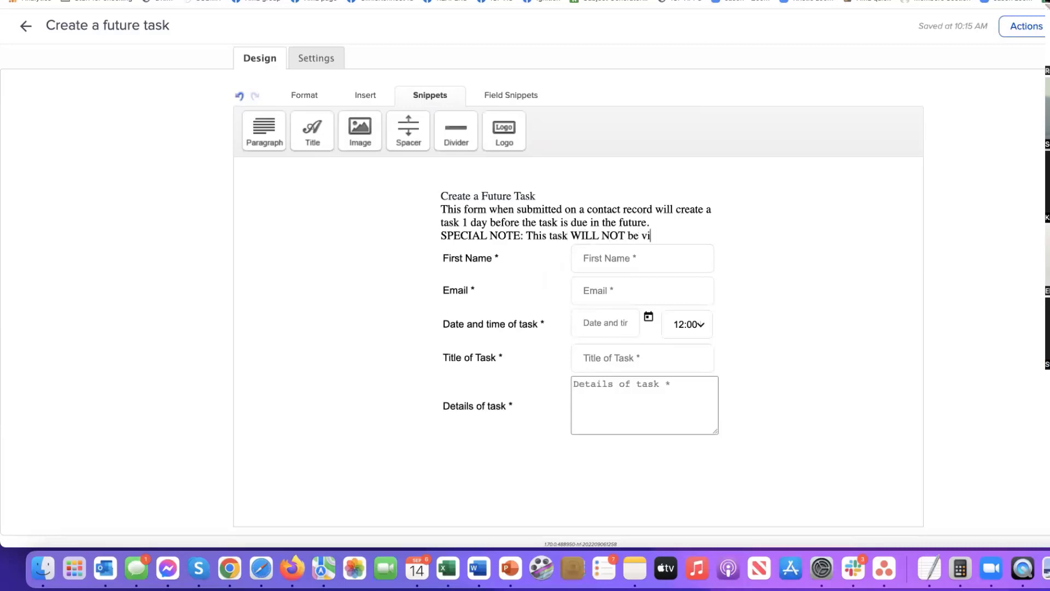
text(sable on te)
text( contact)
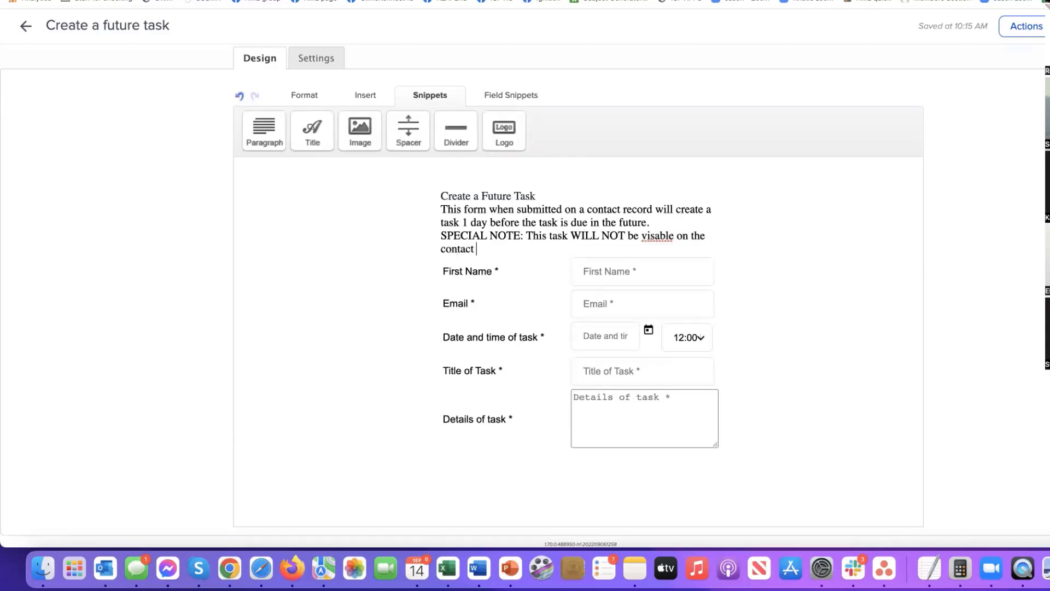
text( record UNTIL 1 day beo)
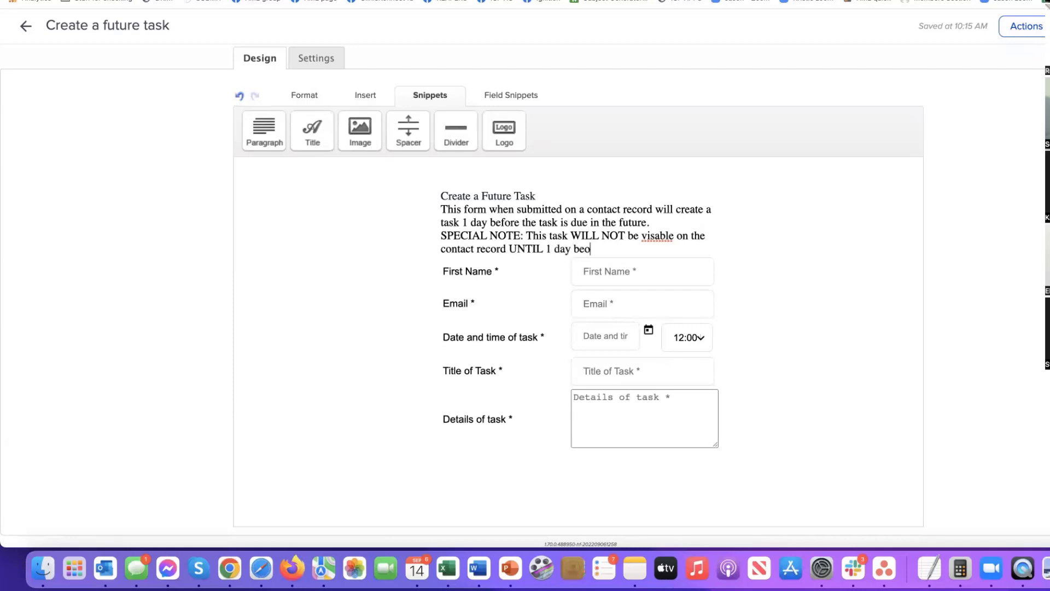
text(fre it is due)
right_click(587, 249)
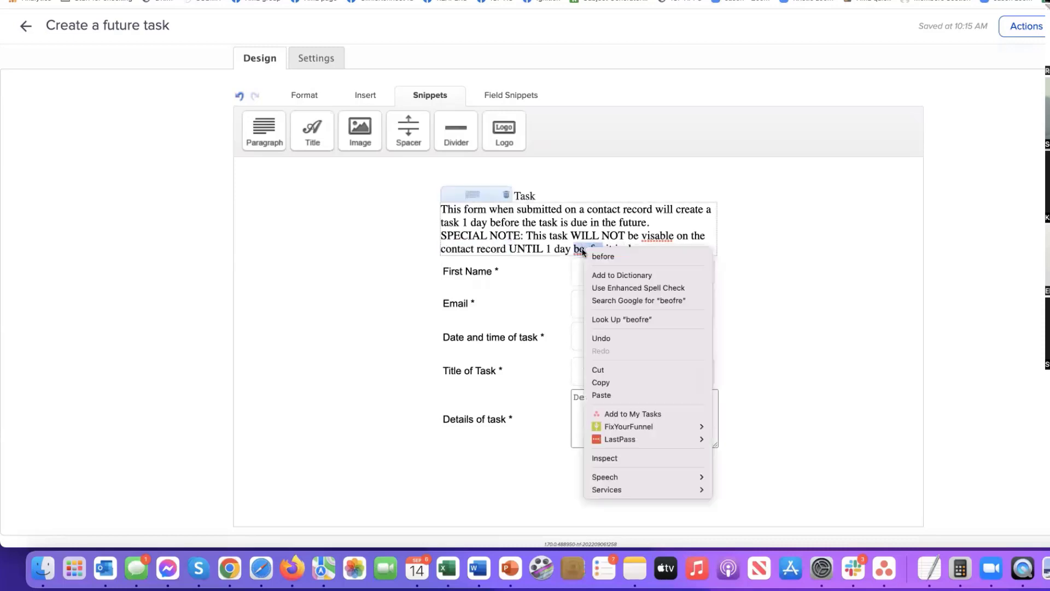
click(603, 256)
right_click(656, 236)
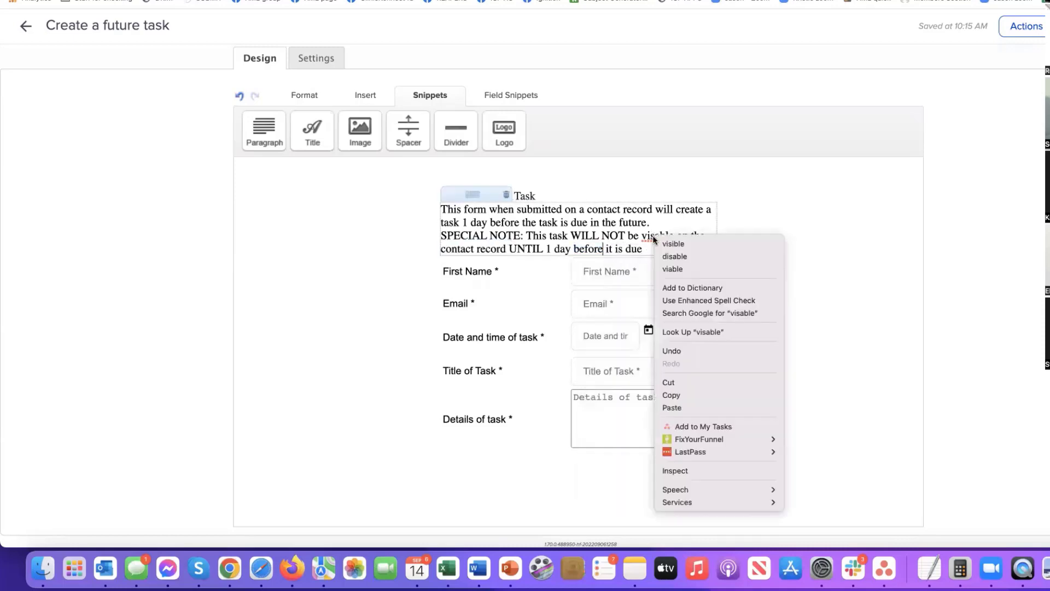
click(697, 244)
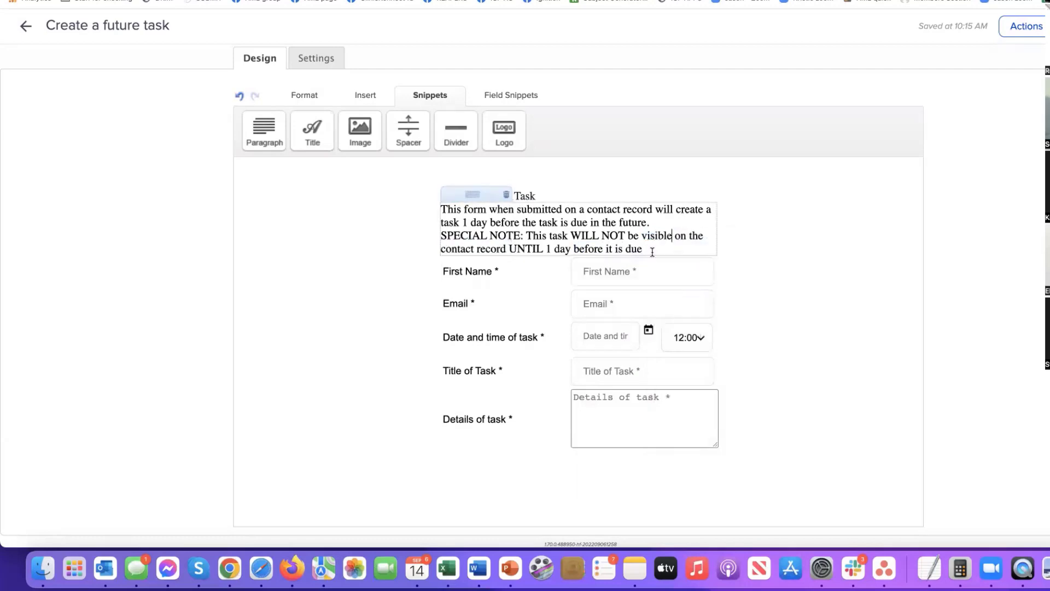
Insert a 15 px spacer between the paragraph and First Name, and another spacer between the title and the paragraph.
drag(420, 143, 747, 265)
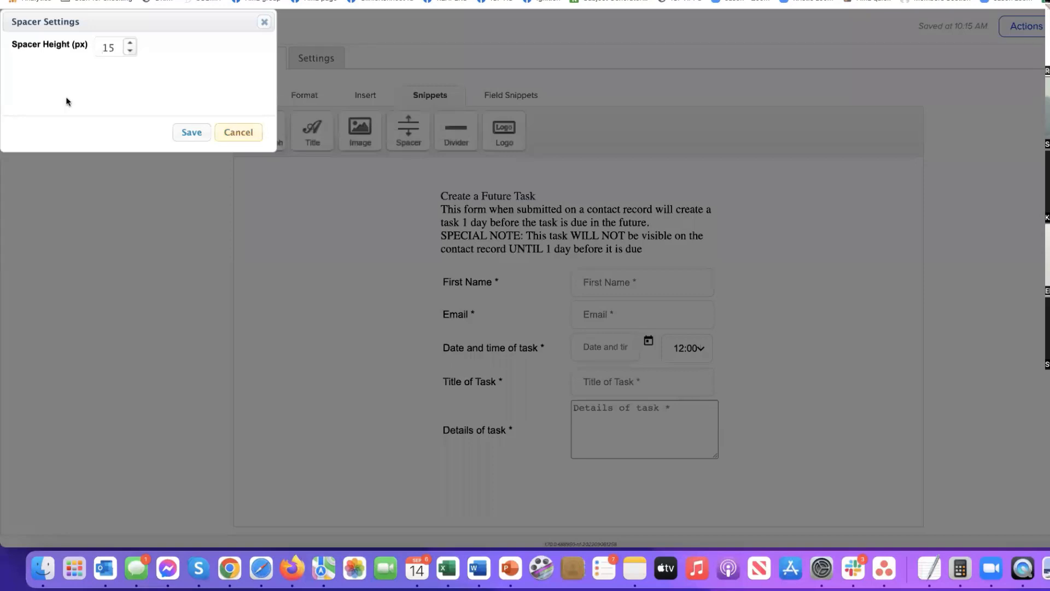
key(Return)
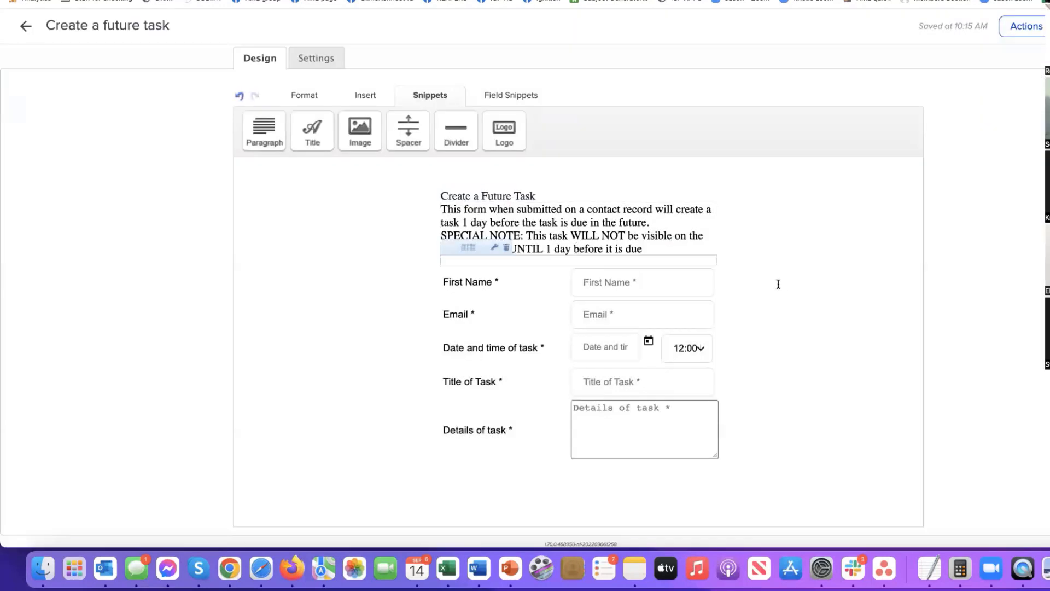
drag(408, 131, 502, 213)
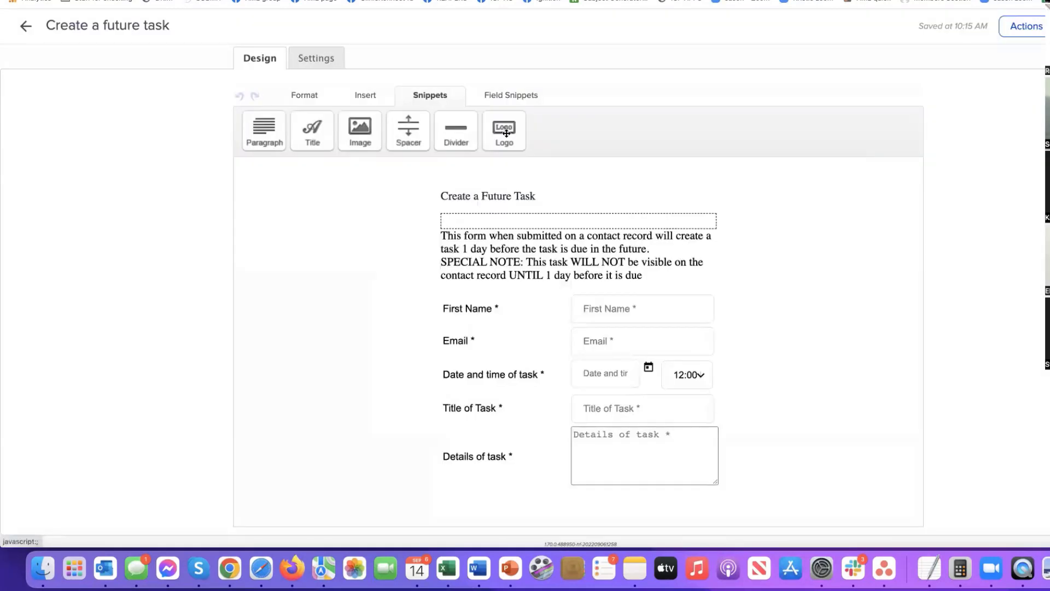
Try a logo snippet between the form's title and its paragraph and remove it.
click(506, 134)
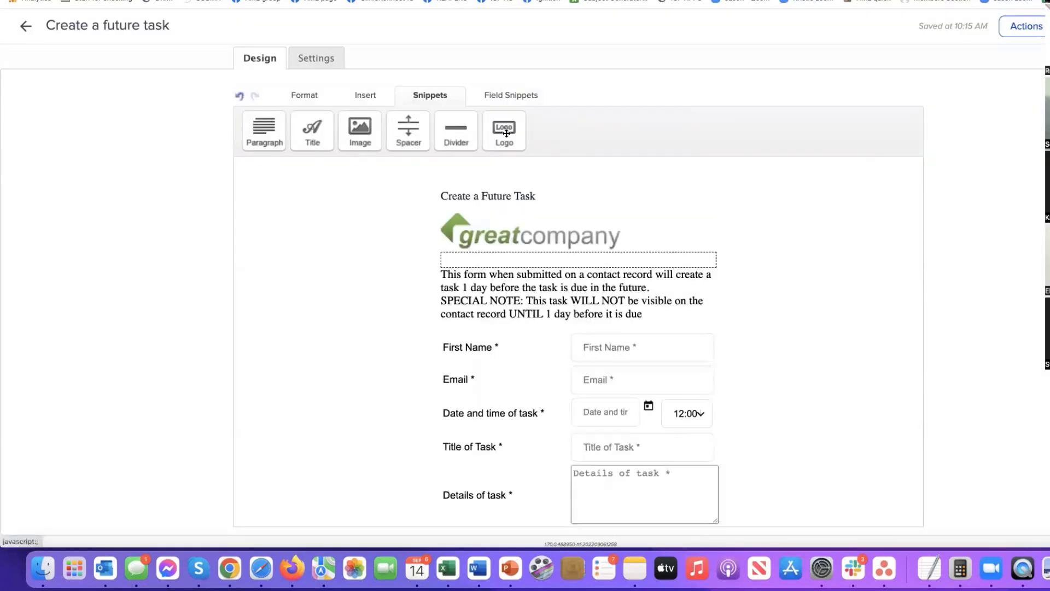
click(575, 237)
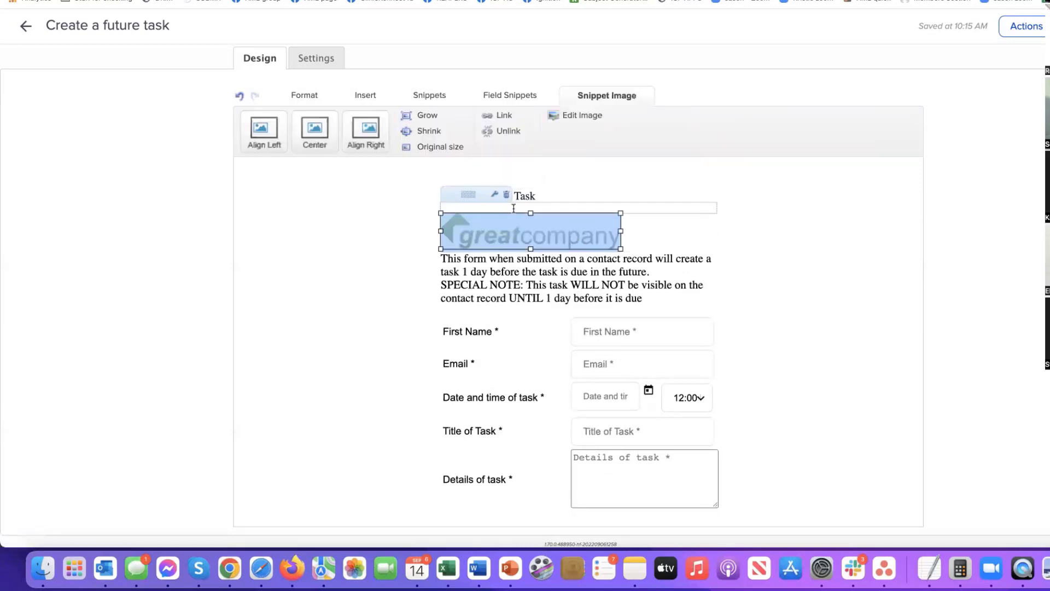
click(506, 205)
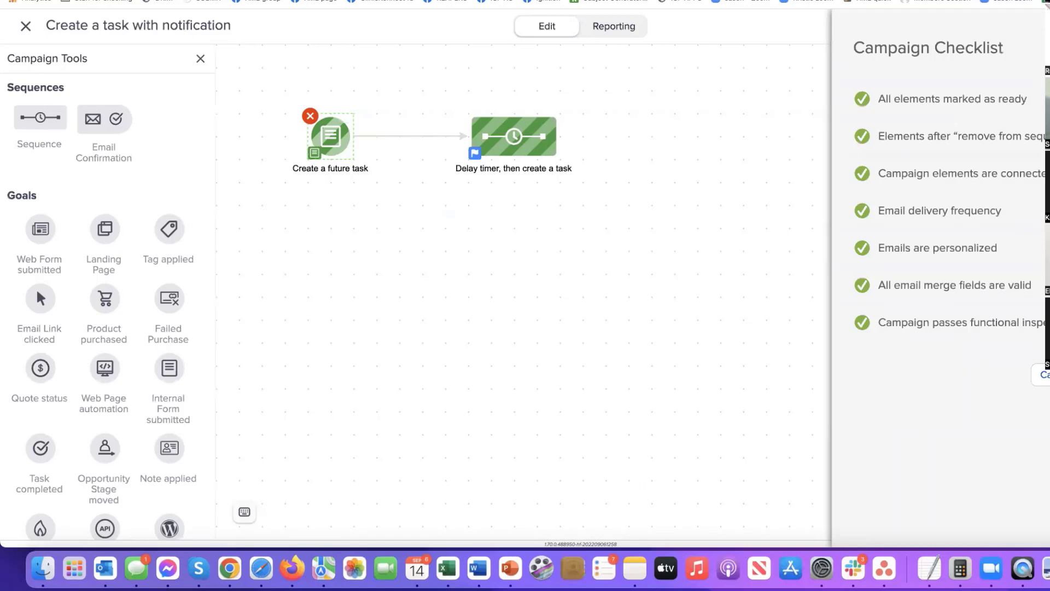
Close the Campaign Checklist and leave the campaign for the campaigns list.
click(1048, 375)
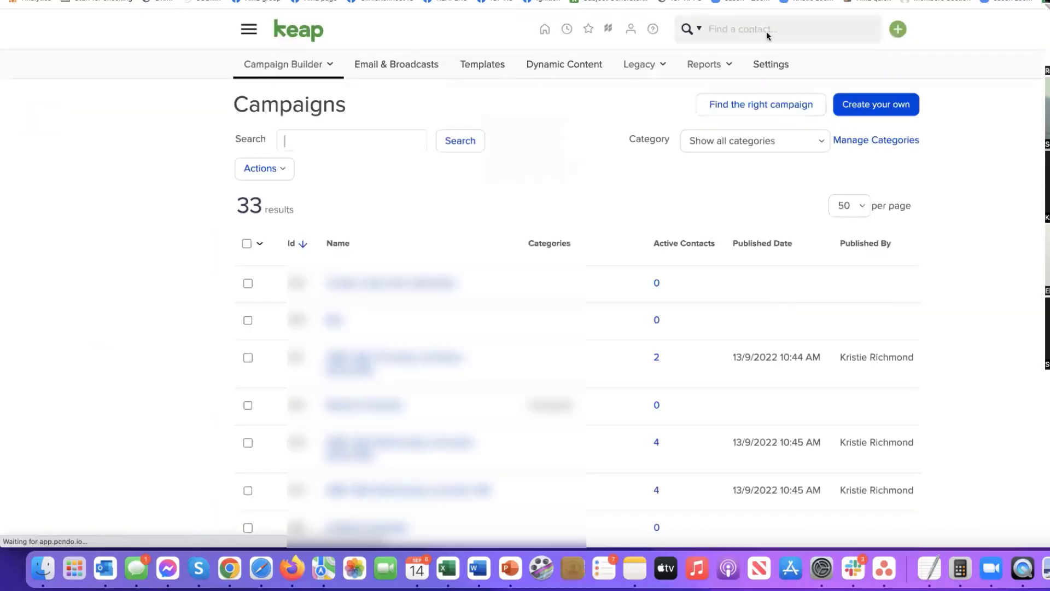
Find the test contact by name and open the internal form "Create a future task" on the contact's record.
click(765, 32)
text(jas bu)
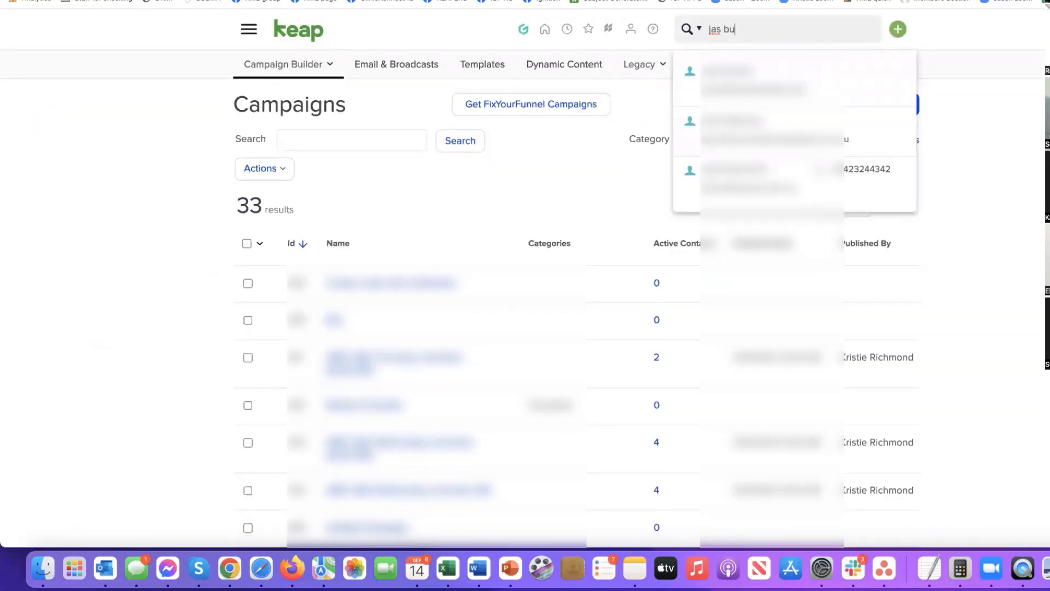
click(782, 132)
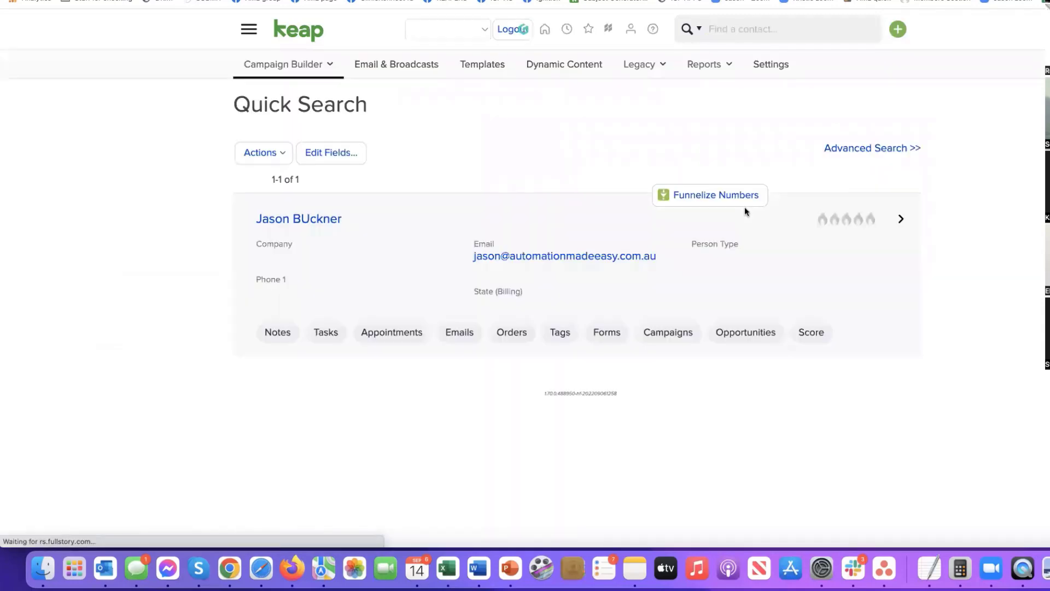
click(608, 333)
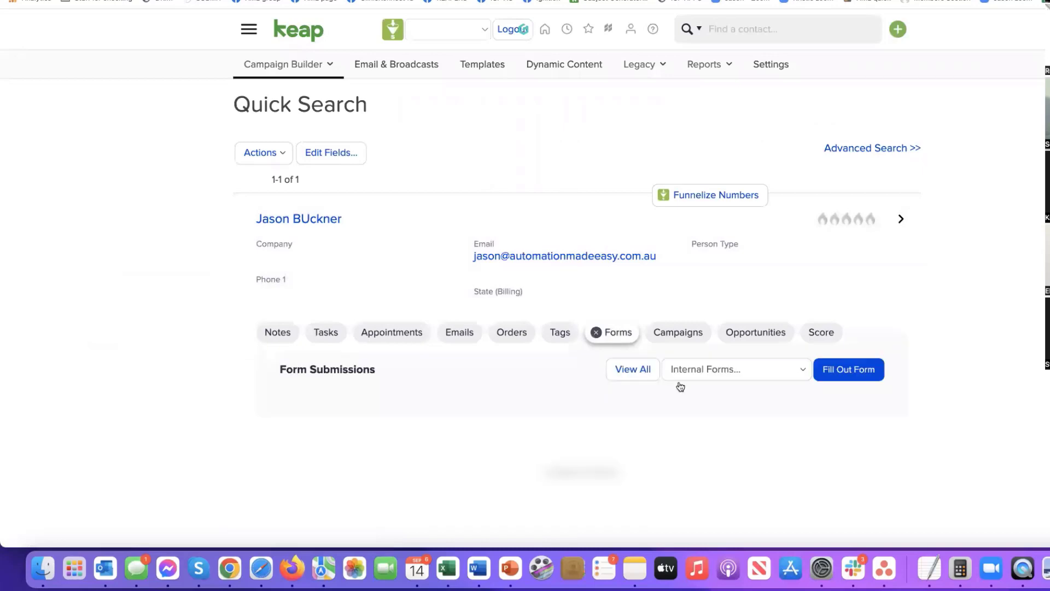
click(731, 369)
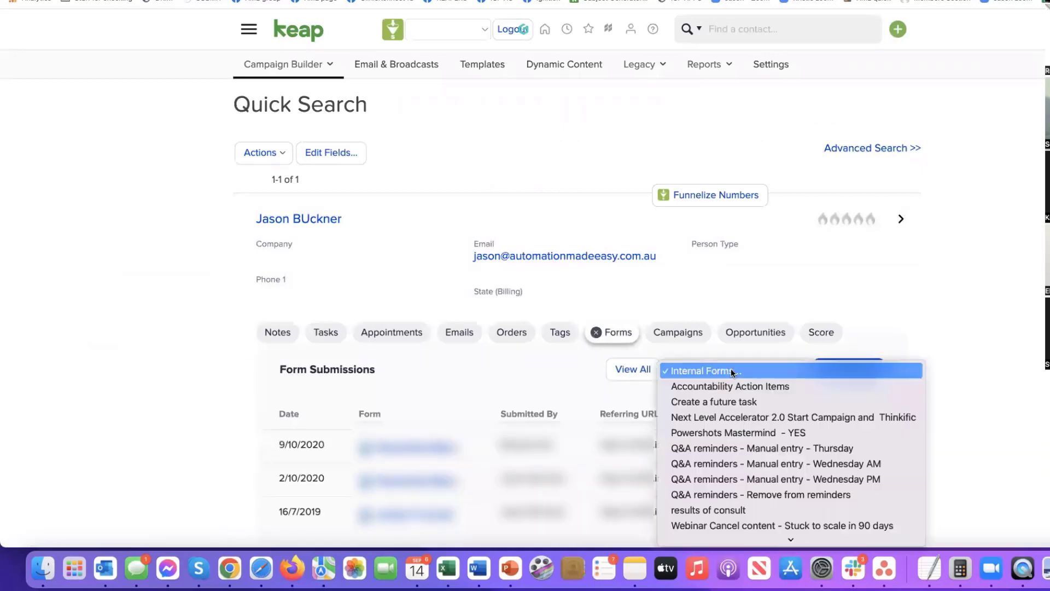
click(749, 402)
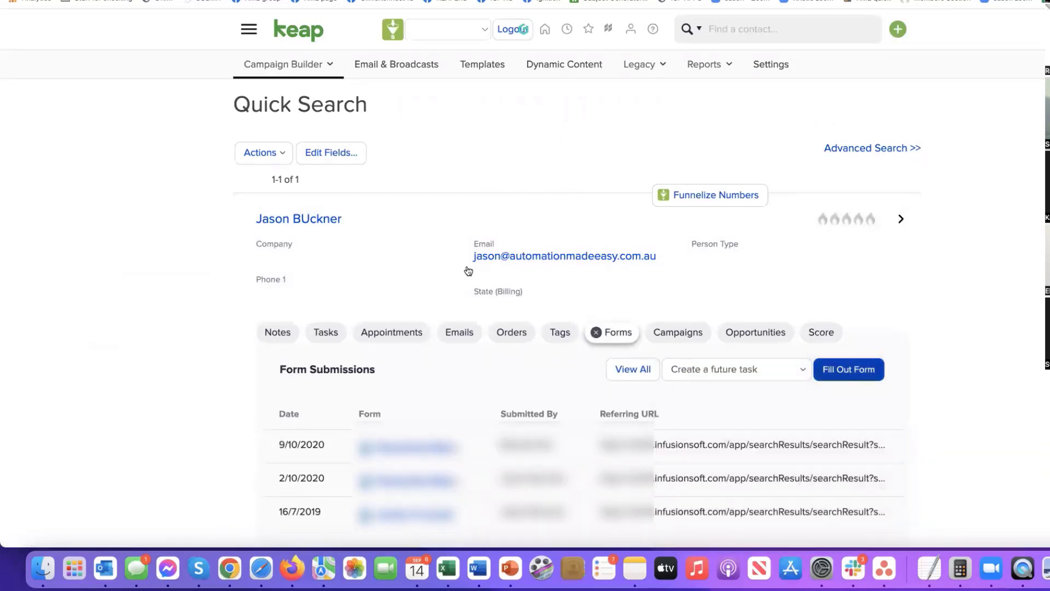
scroll(466, 276, down, 5)
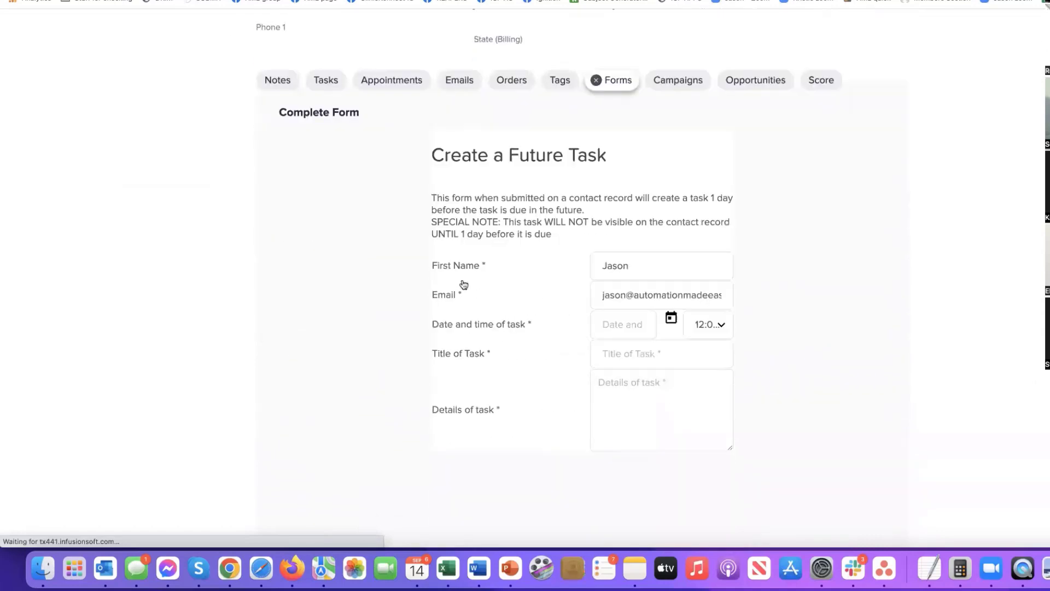
Set the date and time of the task to 15-09-2022, 10:45 AM.
scroll(463, 284, down, 2)
click(603, 229)
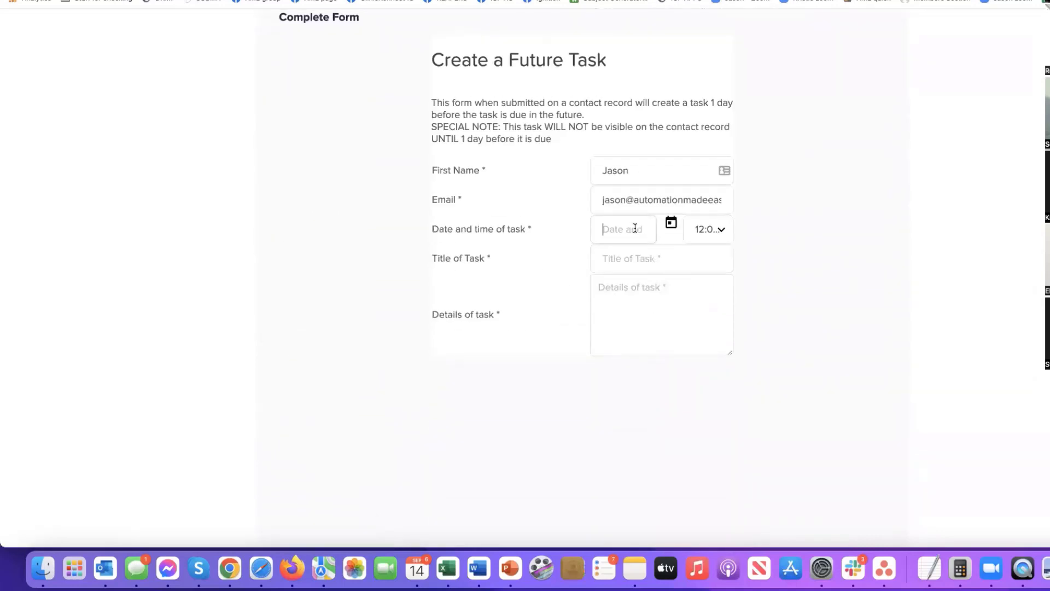
click(668, 224)
click(589, 306)
click(719, 228)
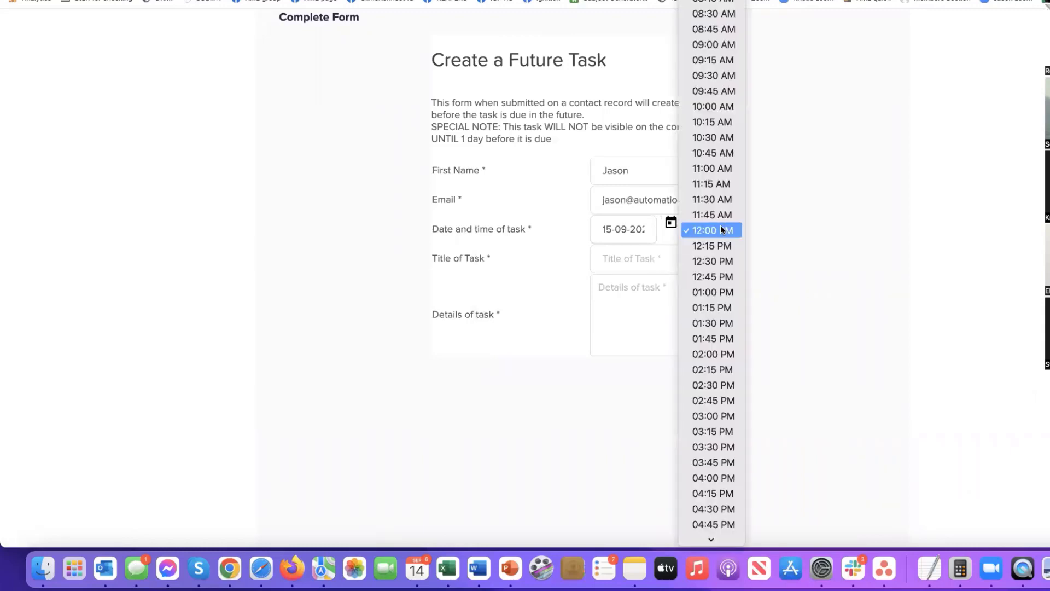
click(720, 153)
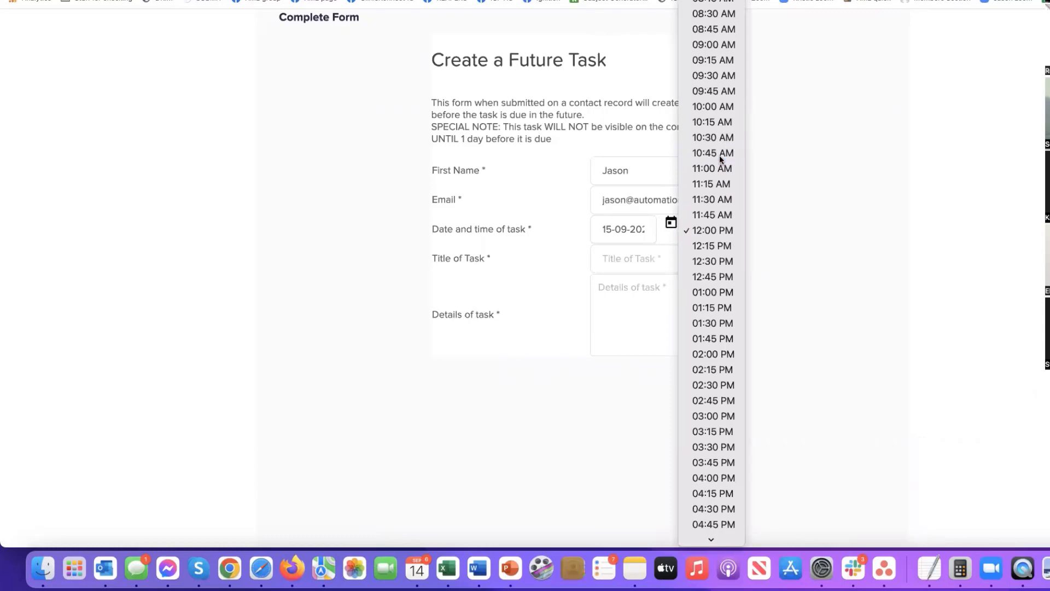
Enter the task title "Testing Task" and the details "All the details of what i have to do will go in here".
click(634, 262)
text(Testing Task)
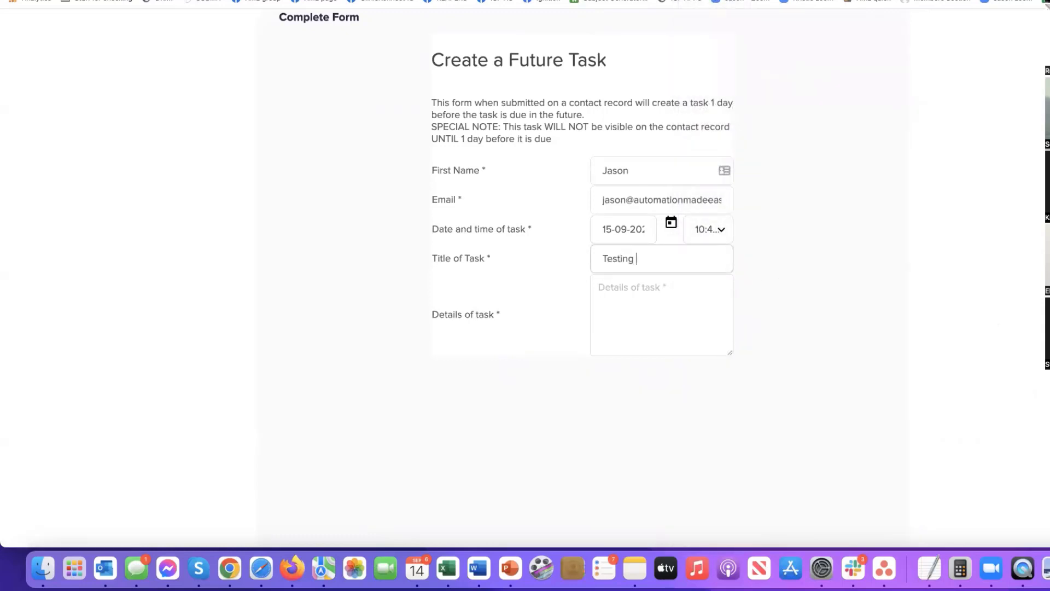
click(629, 295)
text(All the details of )
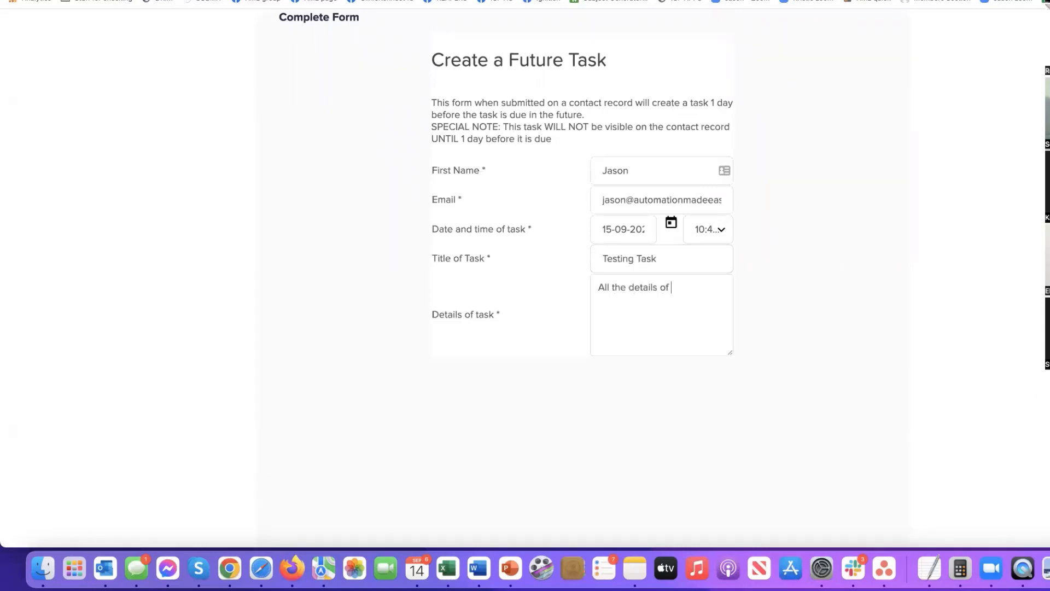
text(what i have to do will go in here)
Change the task's time to 10:30 AM and save the completed form.
click(722, 231)
click(963, 422)
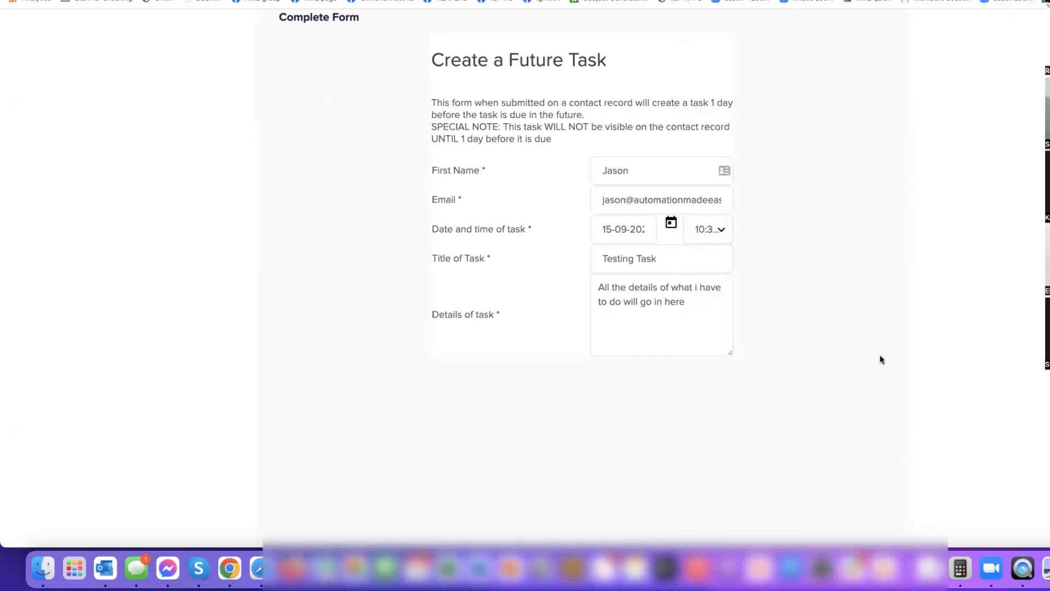
scroll(760, 305, down, 5)
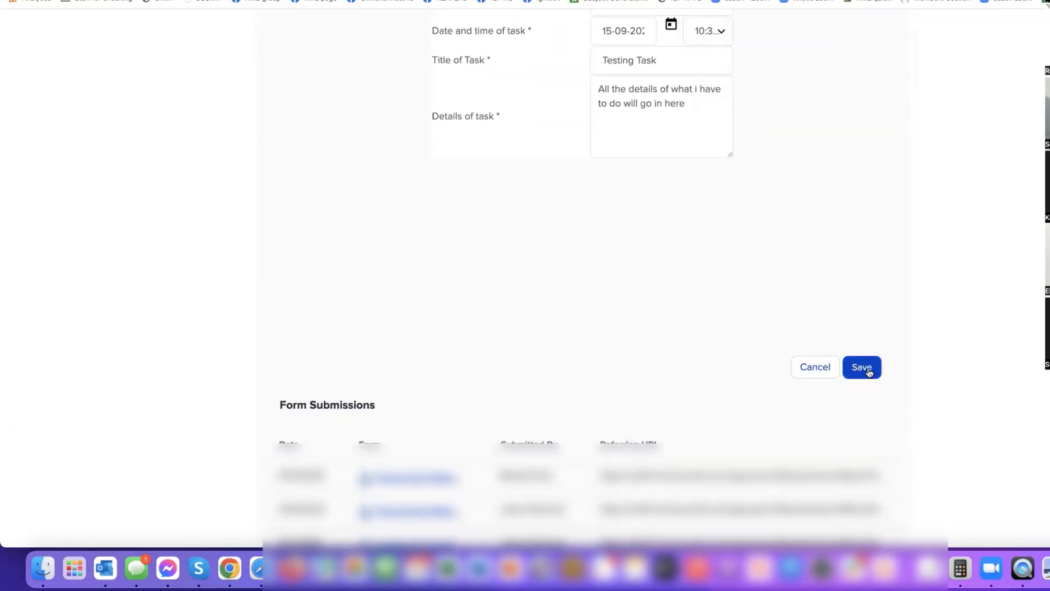
click(869, 372)
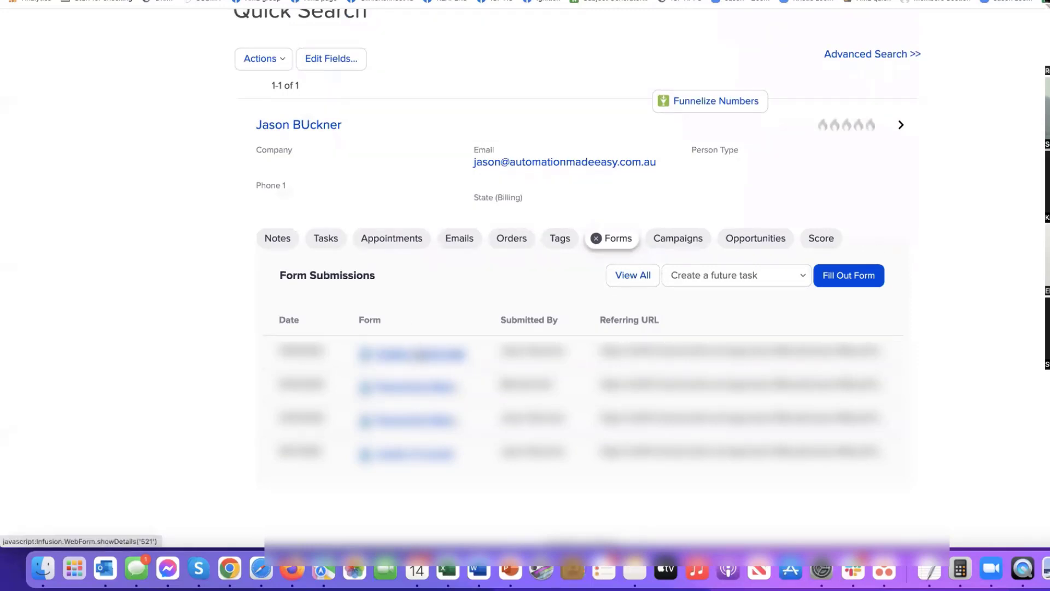
Review the submitted form's details, and check the contact's active sequences, campaign history and upcoming campaign items.
click(412, 353)
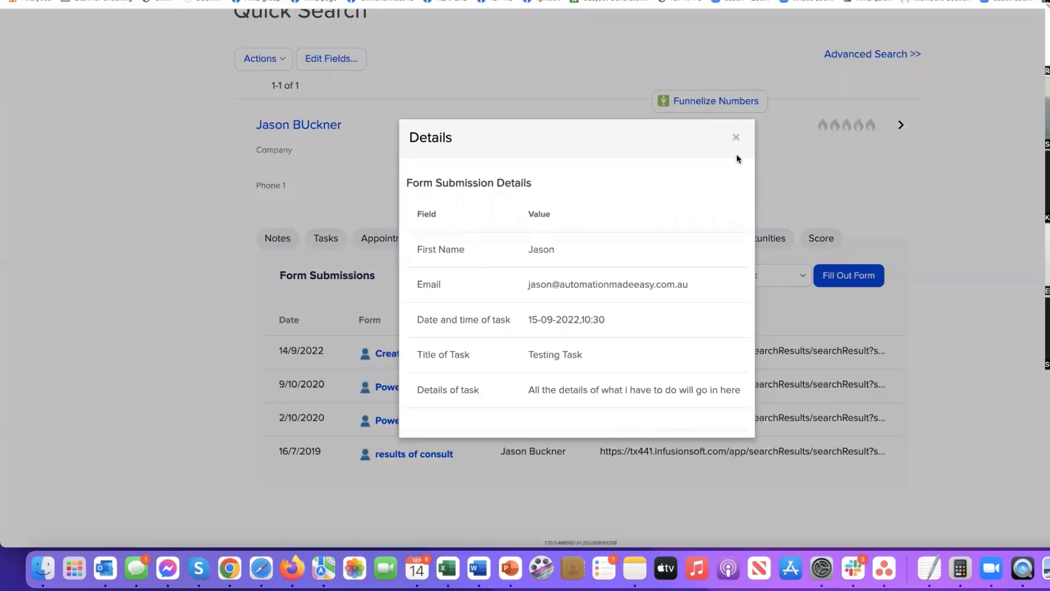
click(736, 138)
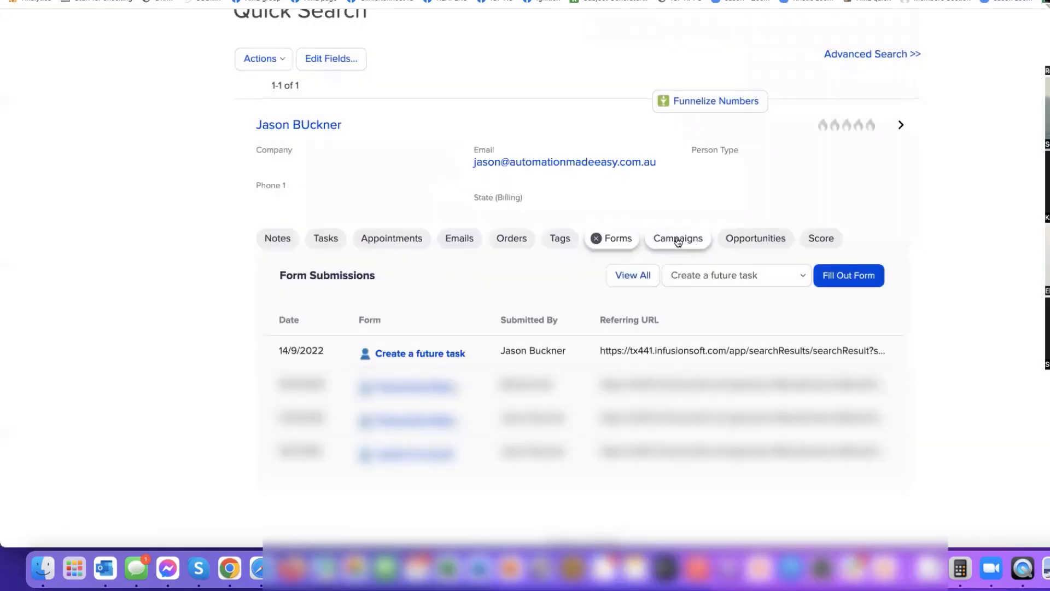
click(678, 239)
scroll(326, 381, down, 1)
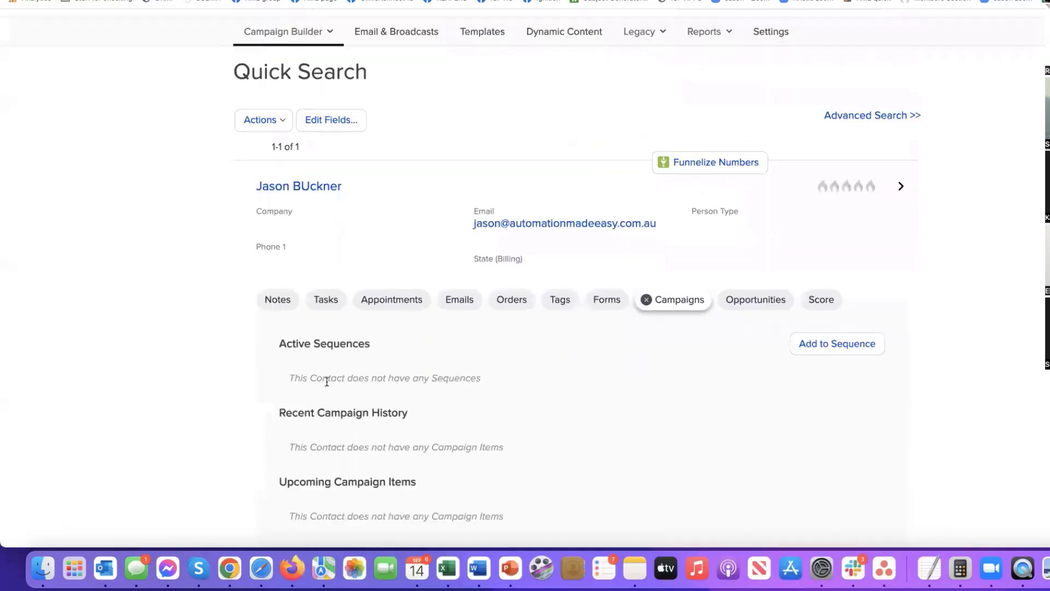
scroll(327, 381, down, 2)
scroll(326, 377, up, 4)
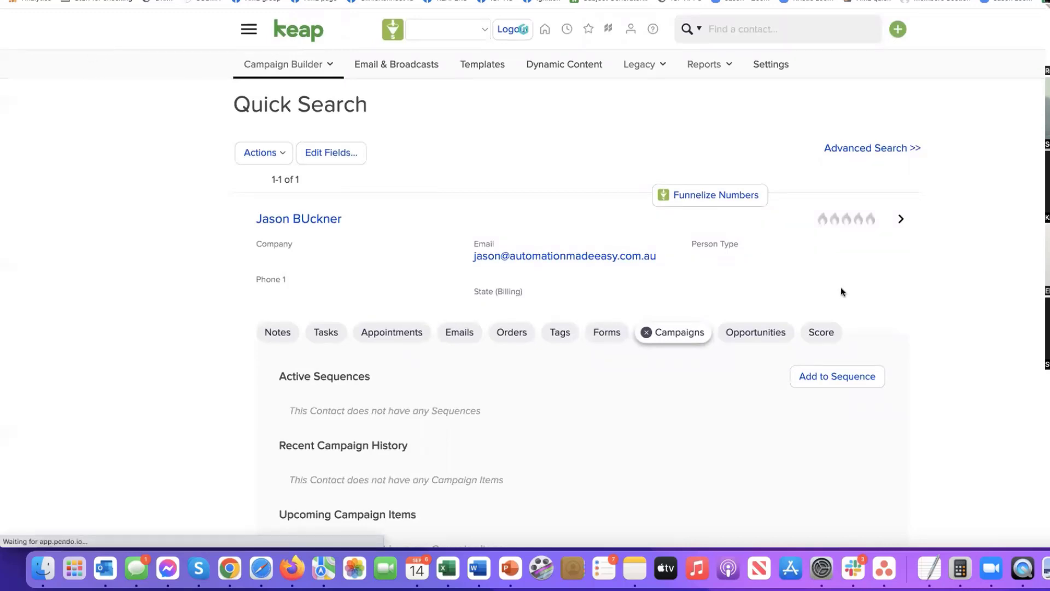
click(668, 332)
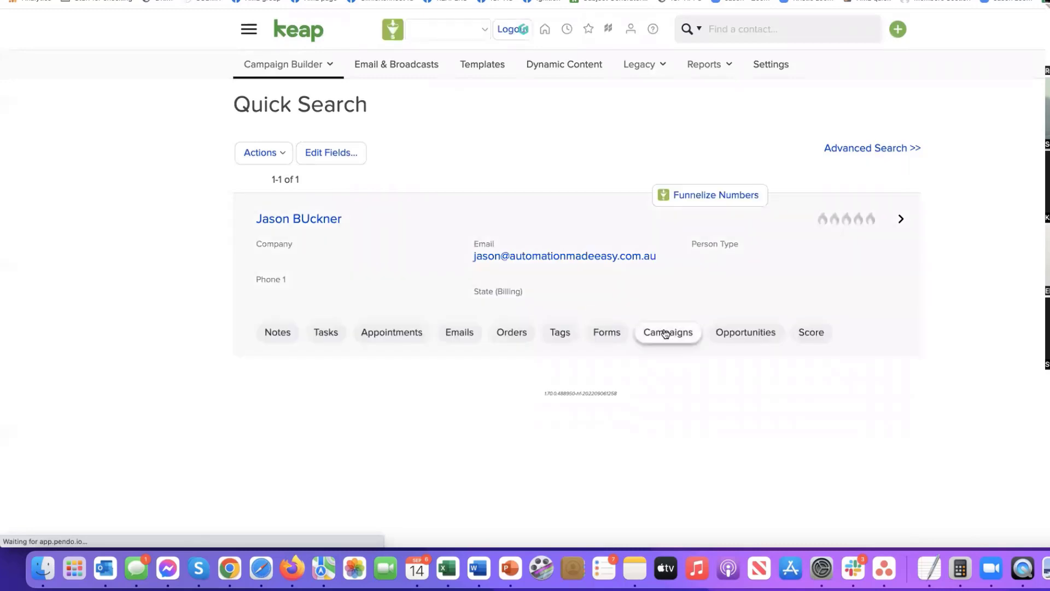
scroll(511, 405, down, 4)
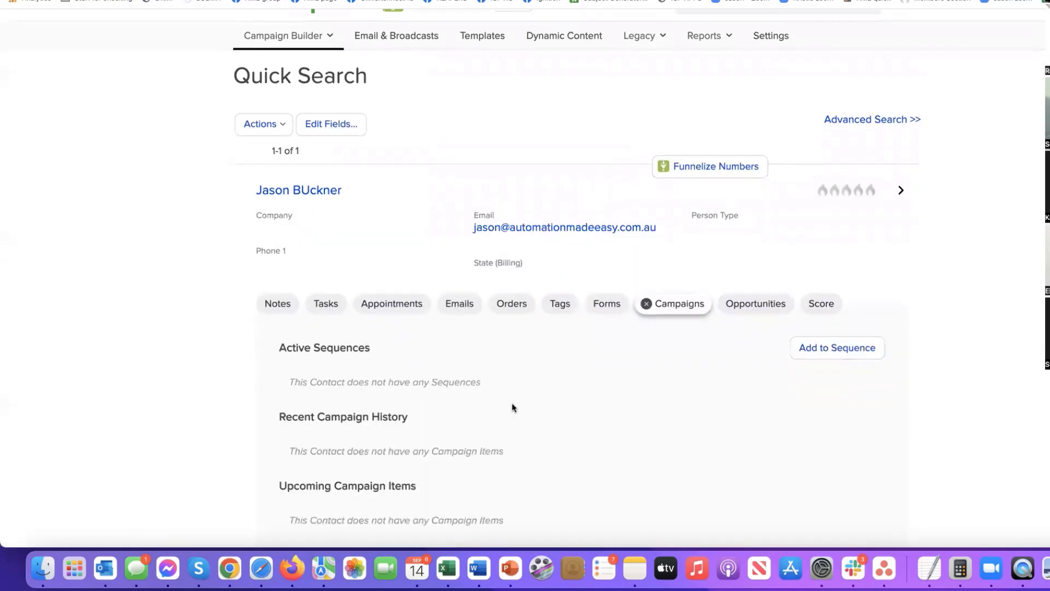
scroll(511, 405, up, 4)
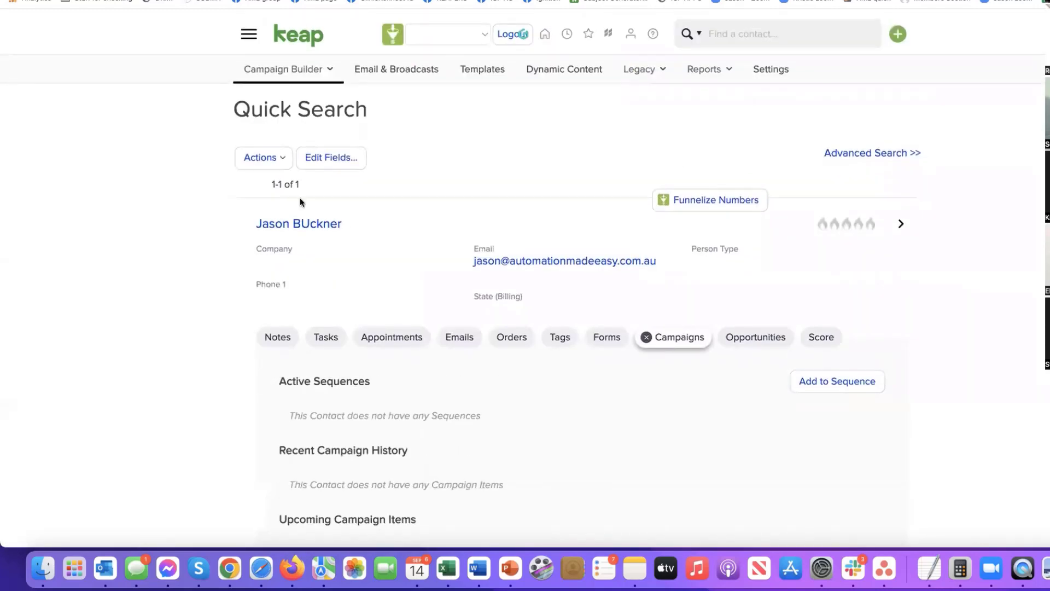
Reopen the campaign "Create a task with notification" from the campaigns list, publish it and return to the list.
click(249, 29)
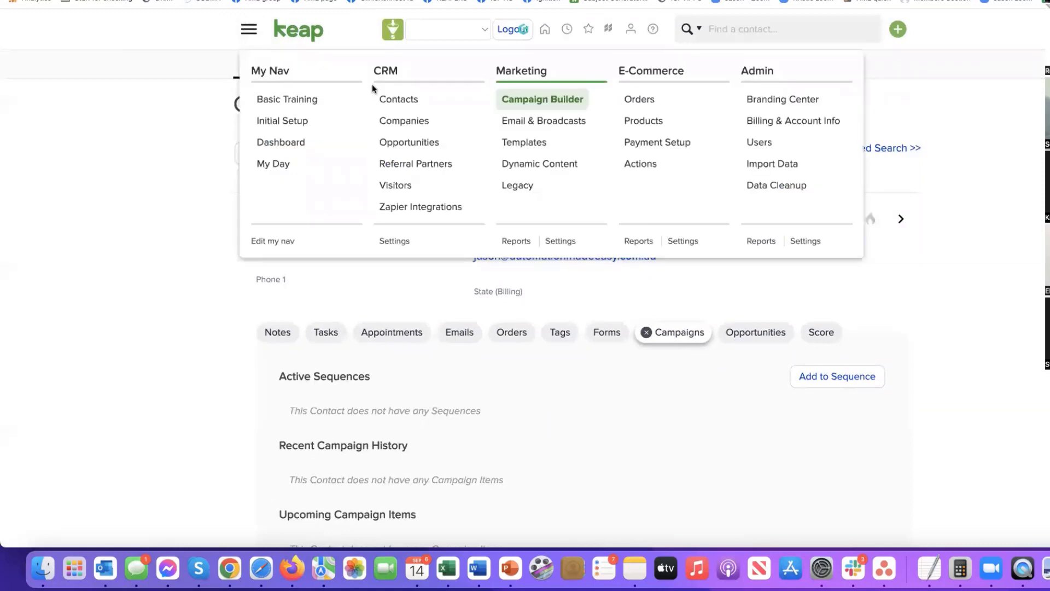
click(581, 107)
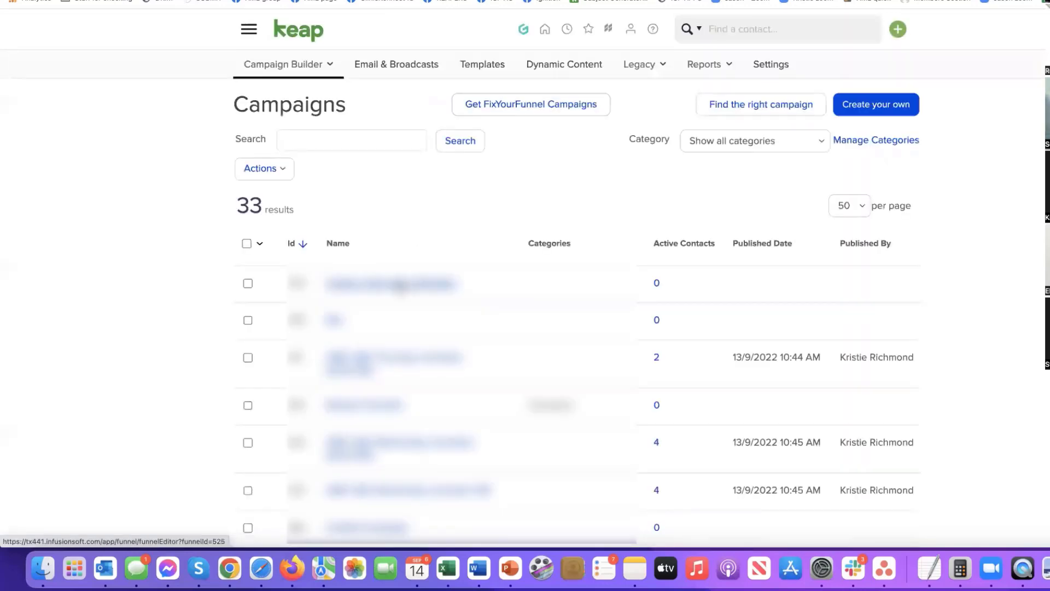
click(400, 284)
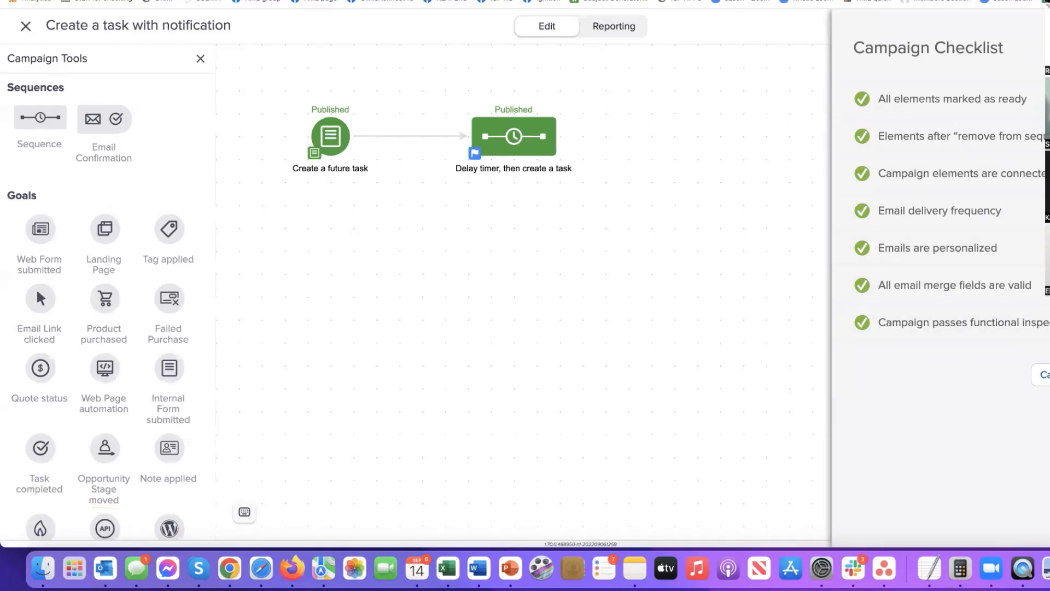
click(1049, 375)
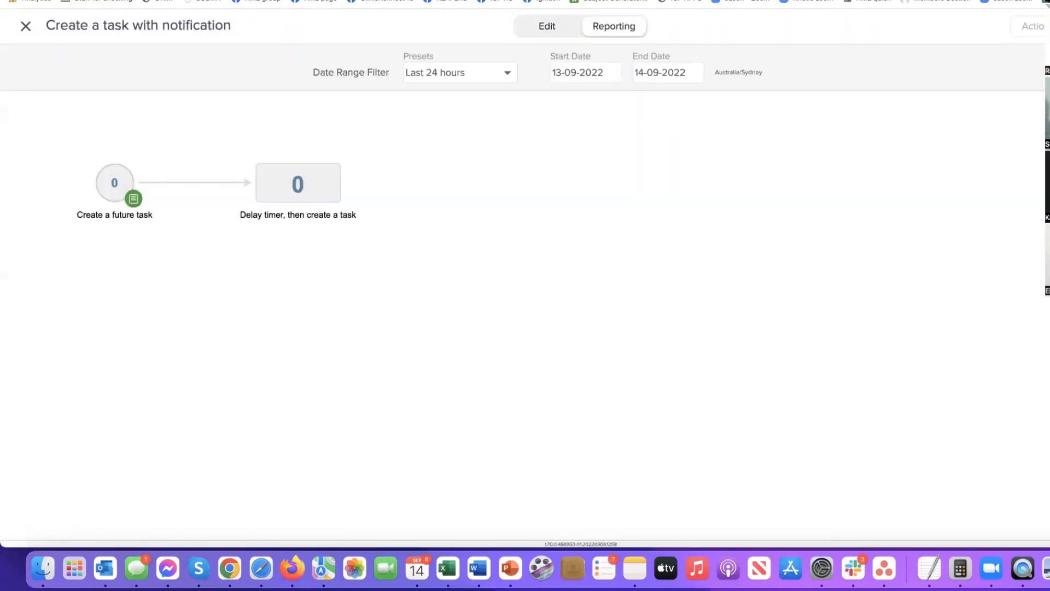
click(25, 28)
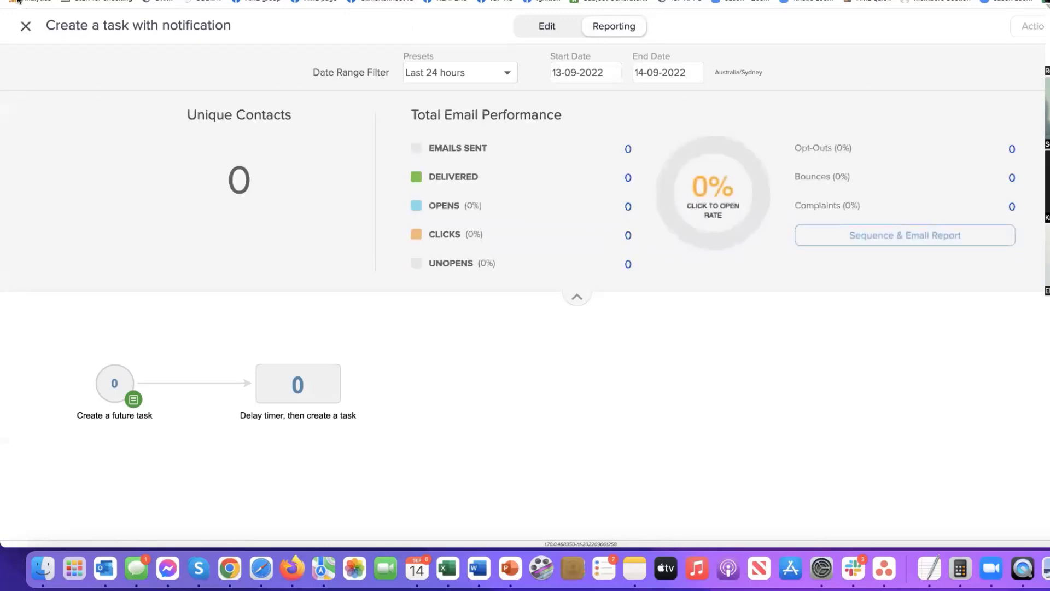
click(24, 28)
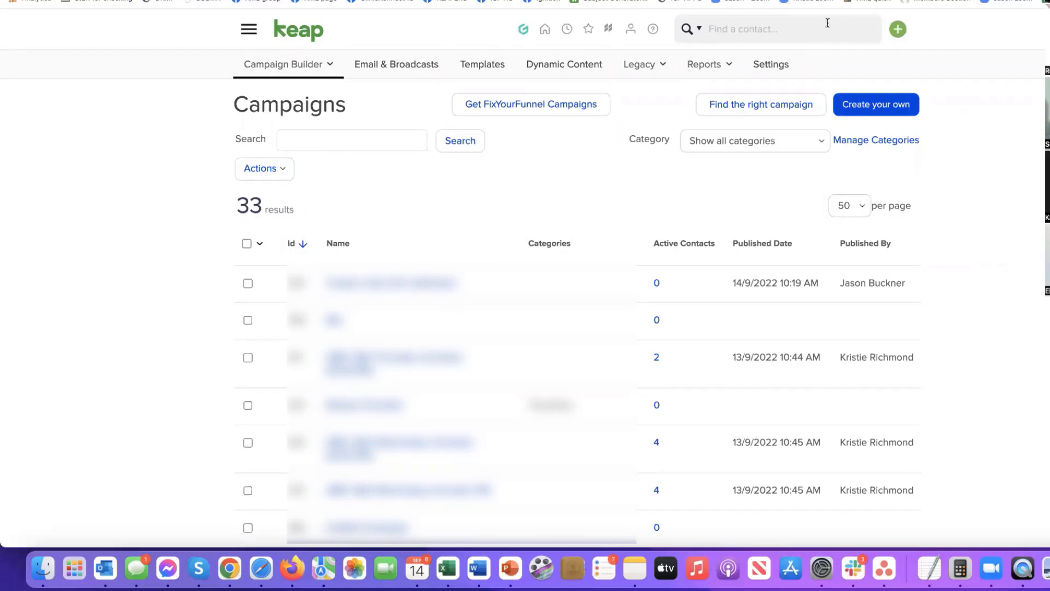
Find the test contact again and resubmit the "Create a future task" form with its prefilled date, title and details.
click(756, 32)
text(jason bu)
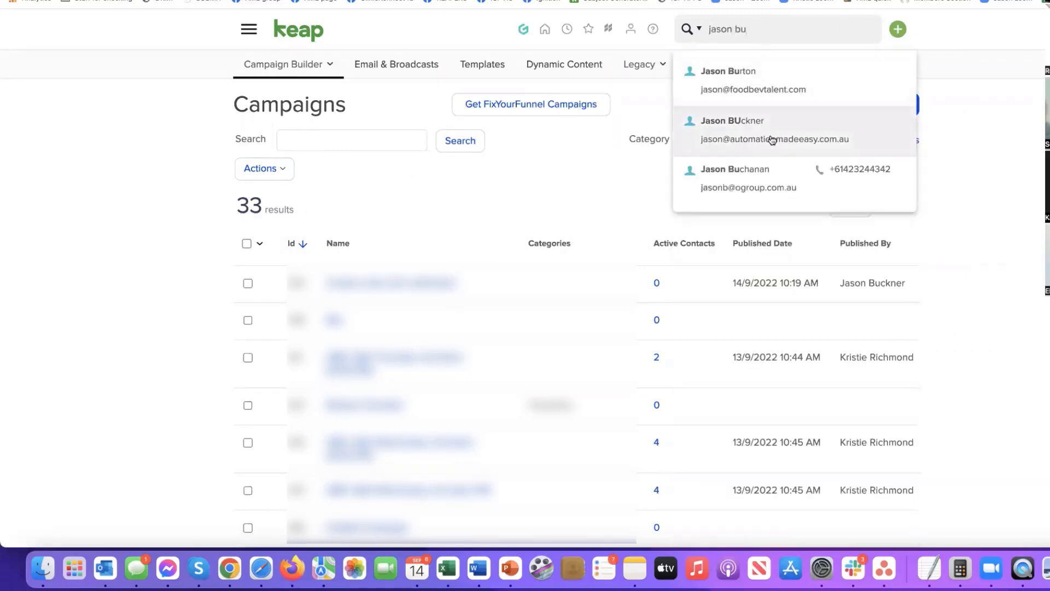
click(771, 140)
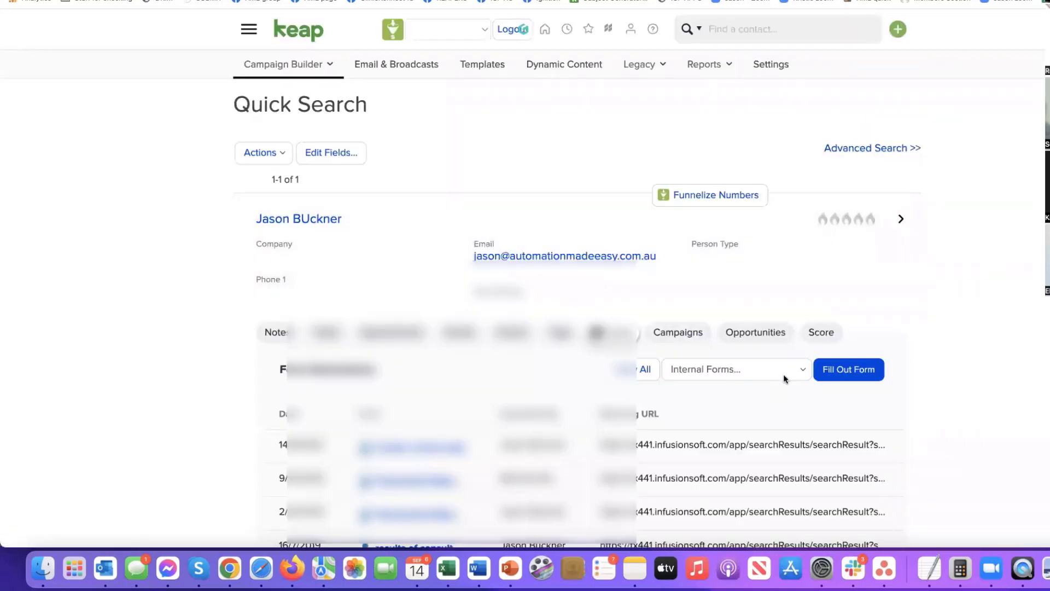
click(784, 370)
click(758, 401)
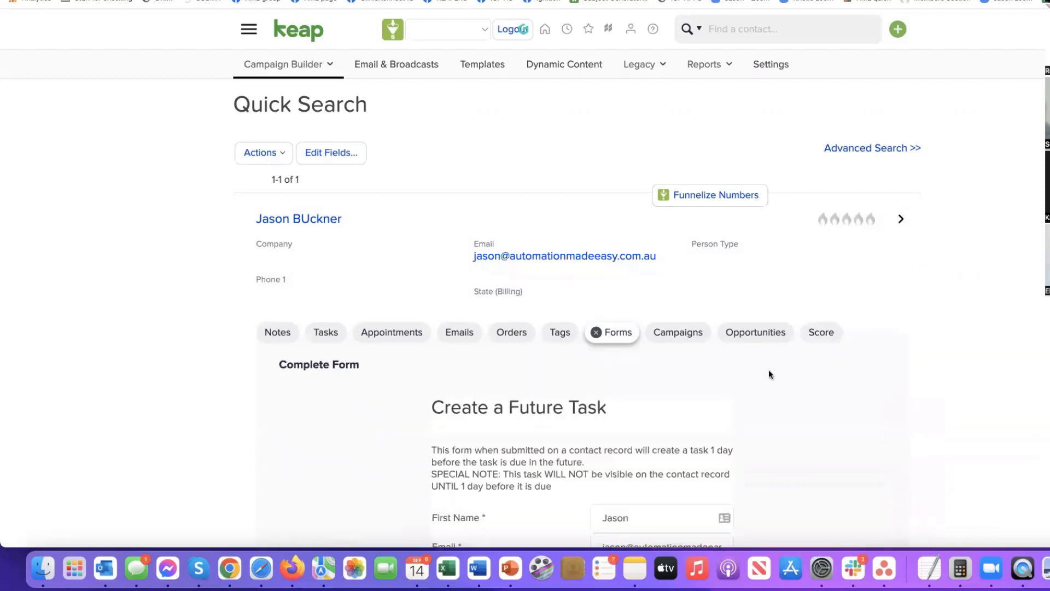
scroll(783, 384, down, 3)
scroll(783, 388, down, 3)
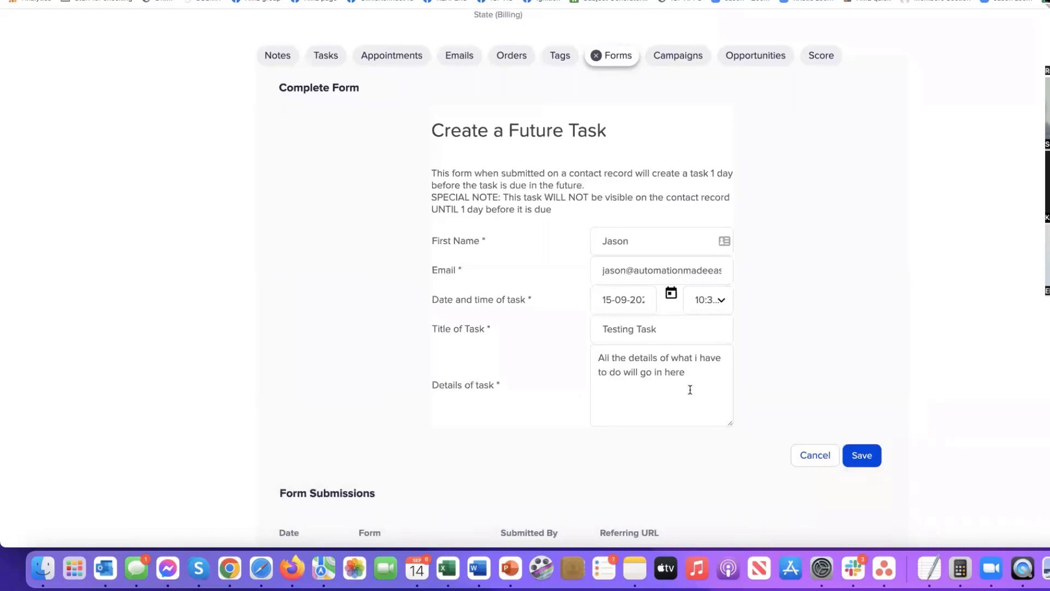
click(874, 459)
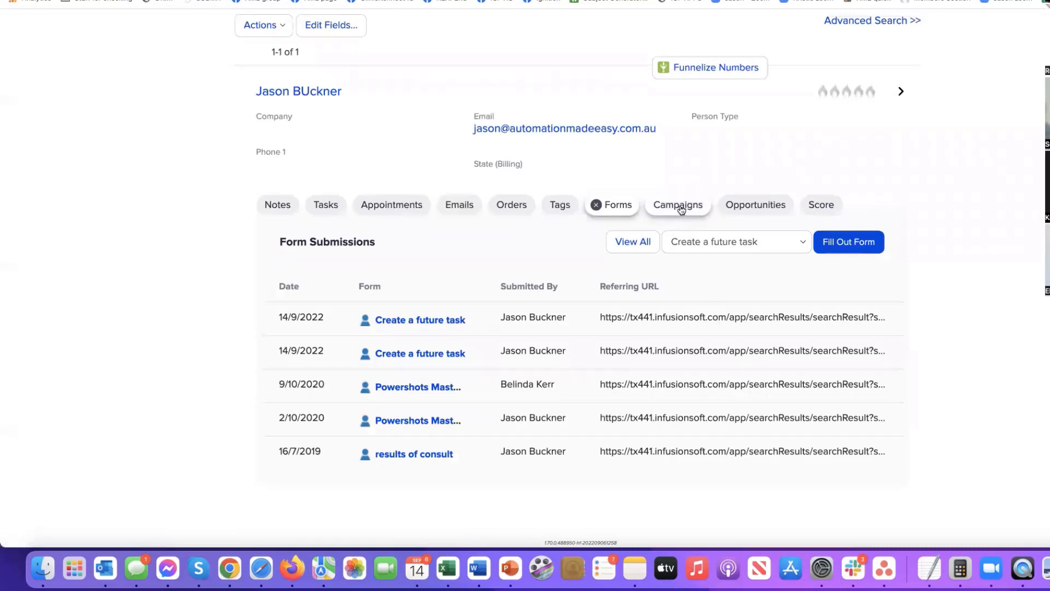
Review the newest form submission's details and the campaign activity on the contact's record.
click(432, 321)
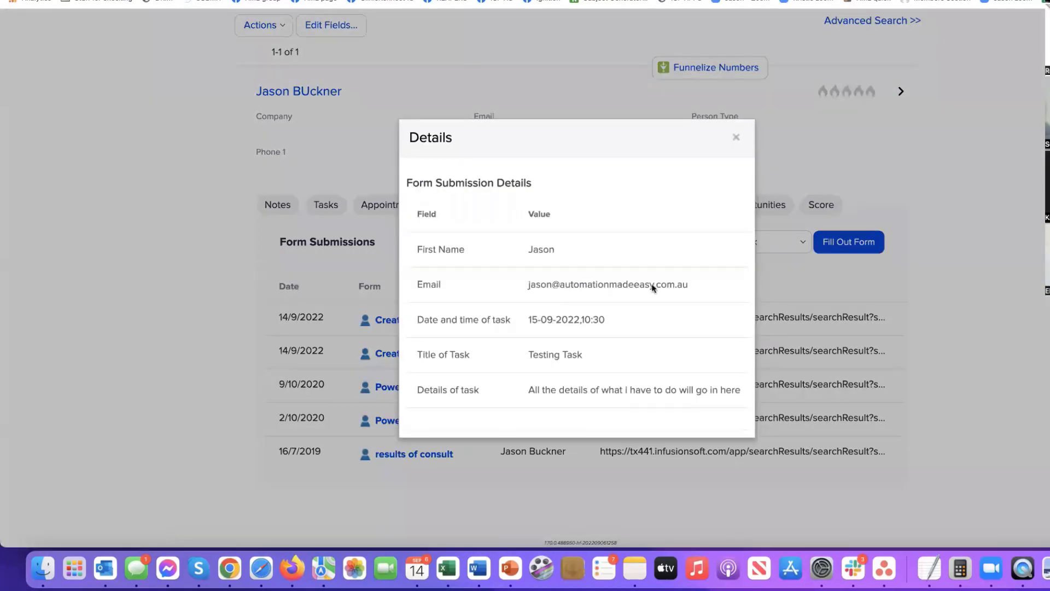
click(736, 136)
click(683, 207)
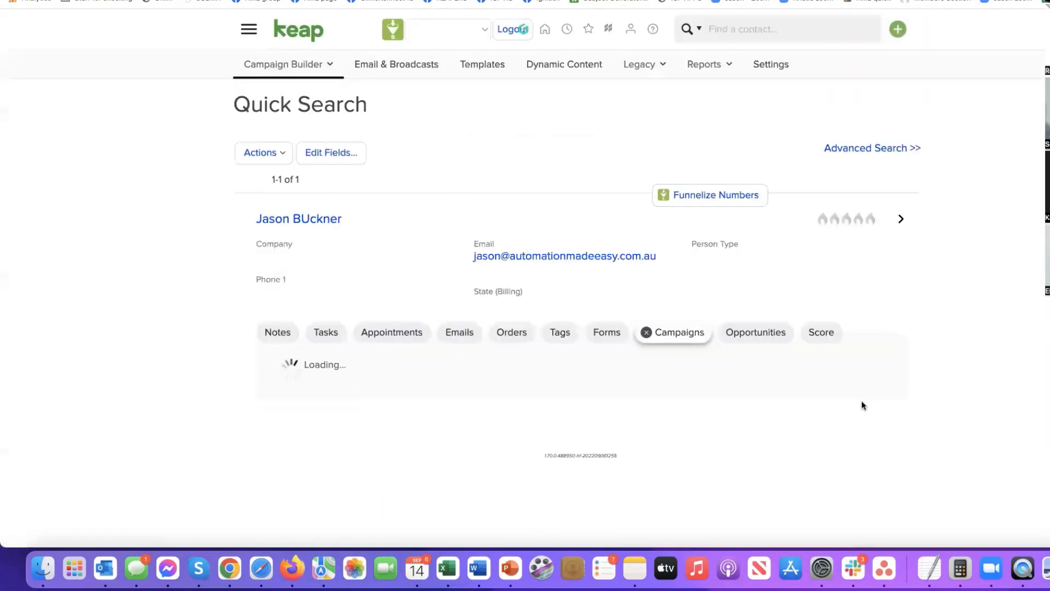
scroll(442, 409, down, 3)
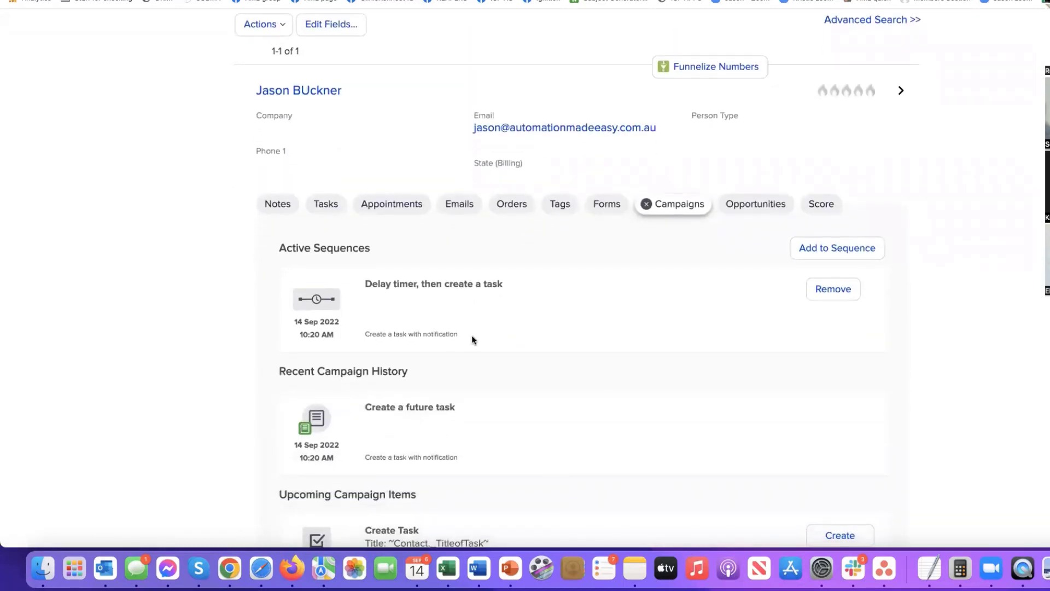
Check which campaign the contact's active sequence belongs to and review the newest "Create a future task" submission details.
drag(462, 336, 372, 334)
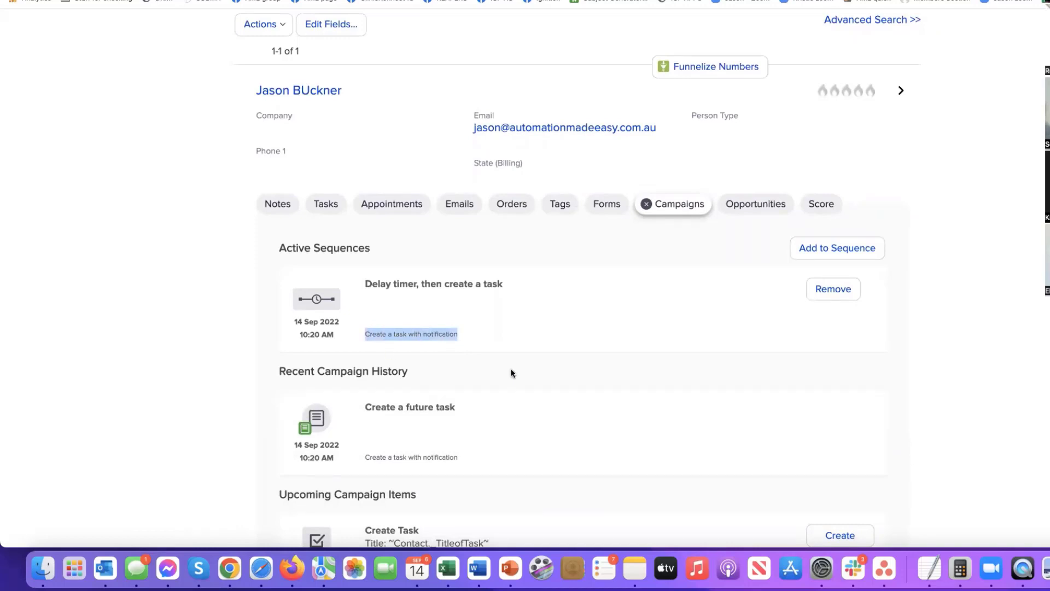
click(607, 204)
click(432, 320)
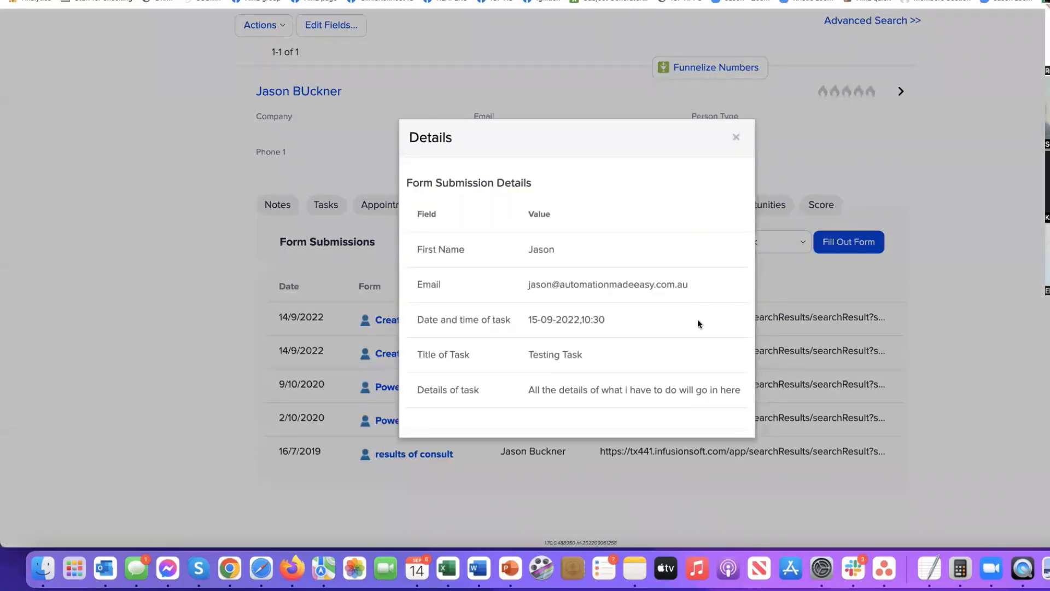
key(Escape)
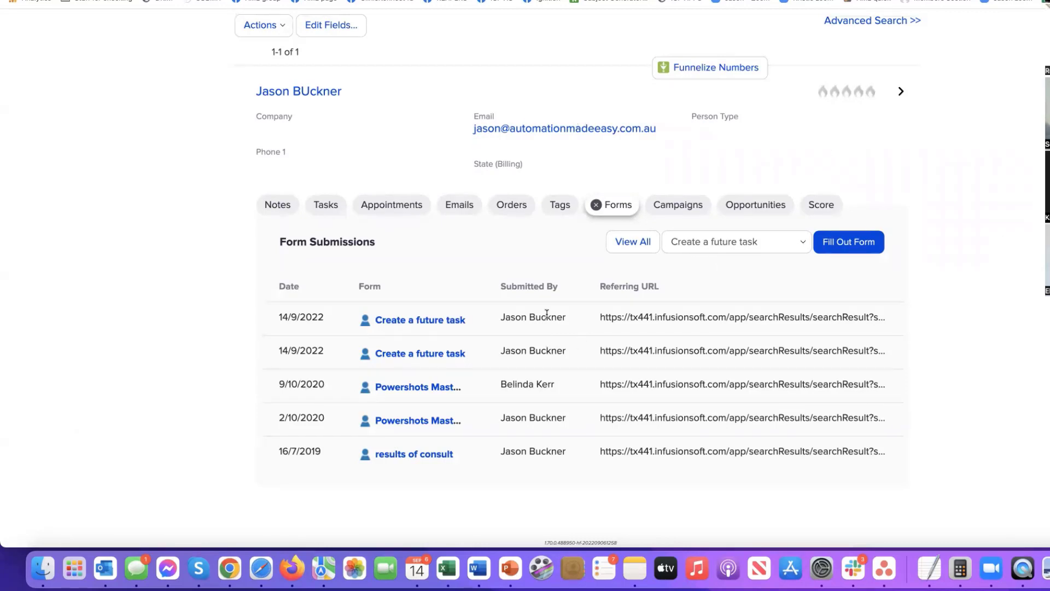
Reopen the campaign "Create a task with notification" and open its "Create a future task" form for editing.
scroll(546, 314, up, 3)
click(249, 29)
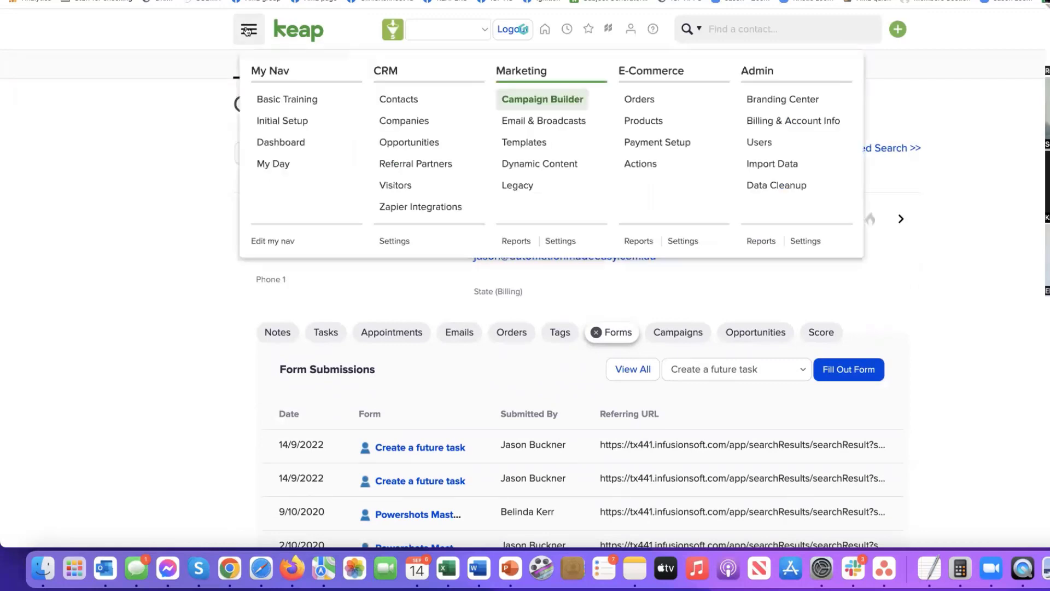
click(581, 99)
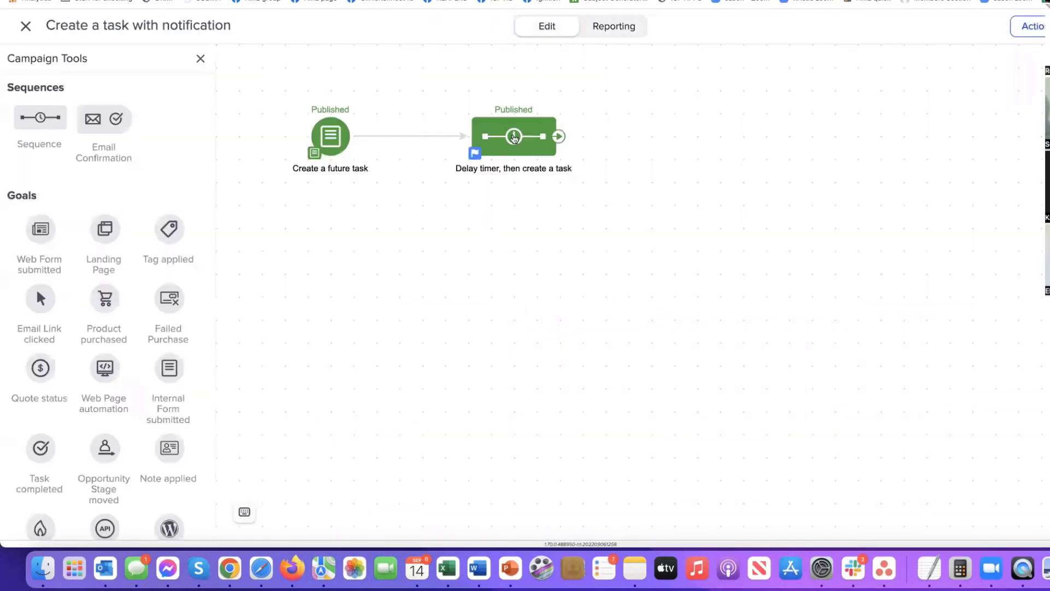
drag(331, 137, 308, 141)
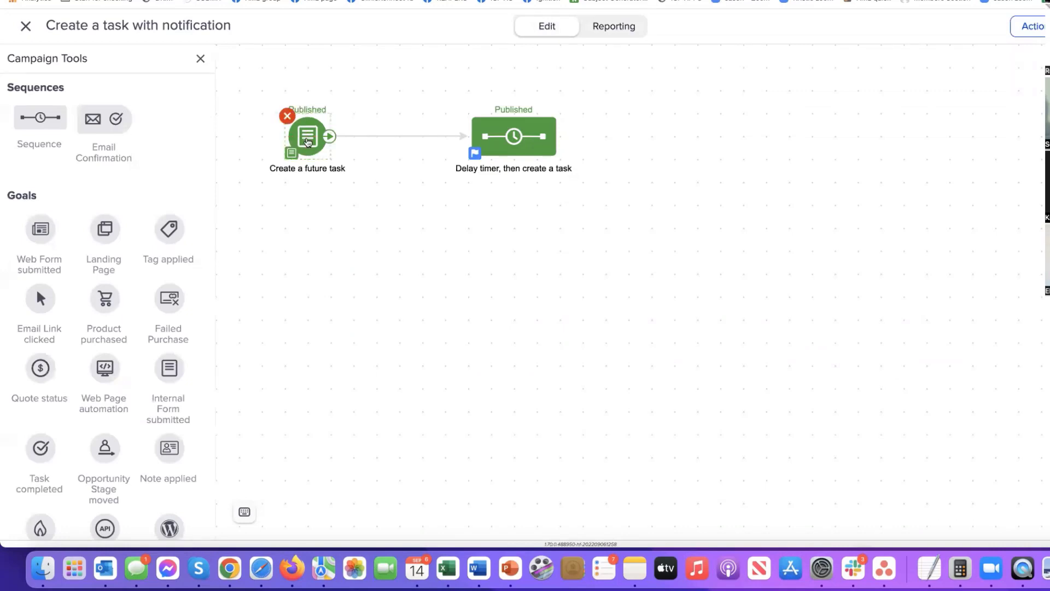
right_click(308, 142)
click(376, 160)
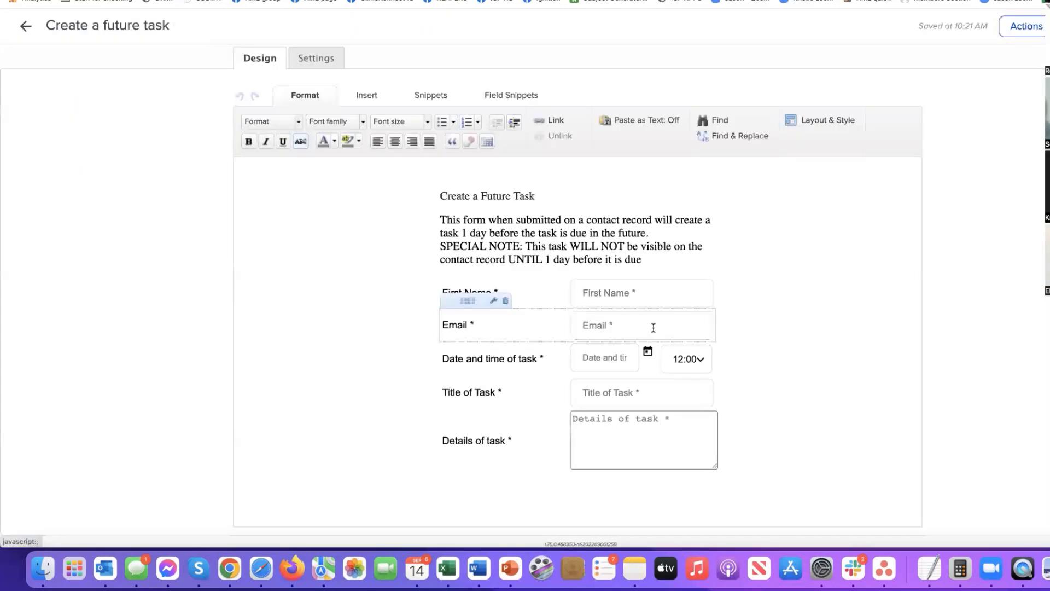
Add a required radio field "Who is the task for" below Email, with two team members' first names as options.
click(504, 94)
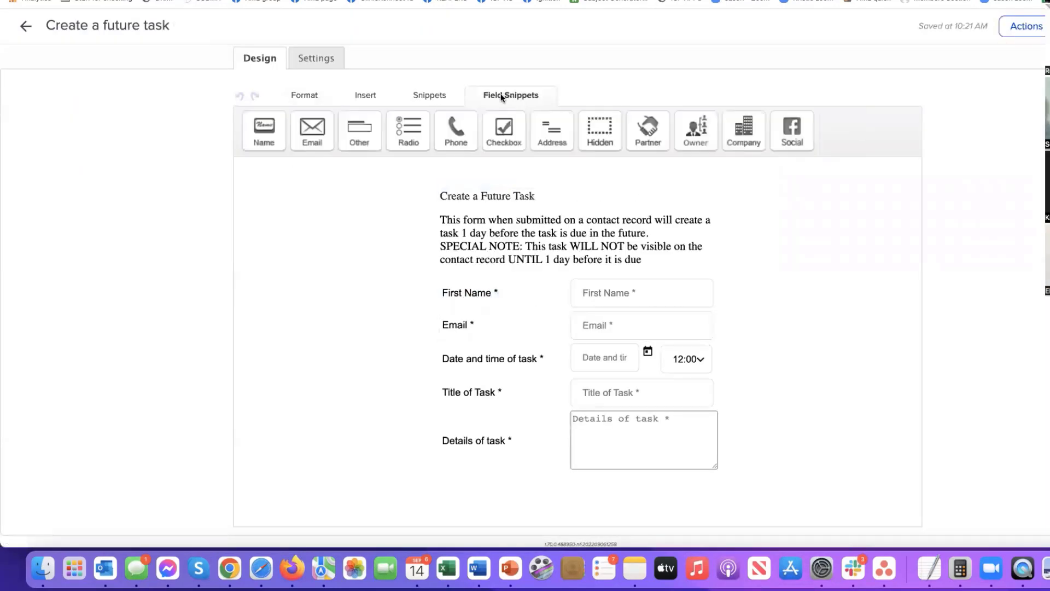
drag(403, 129, 478, 350)
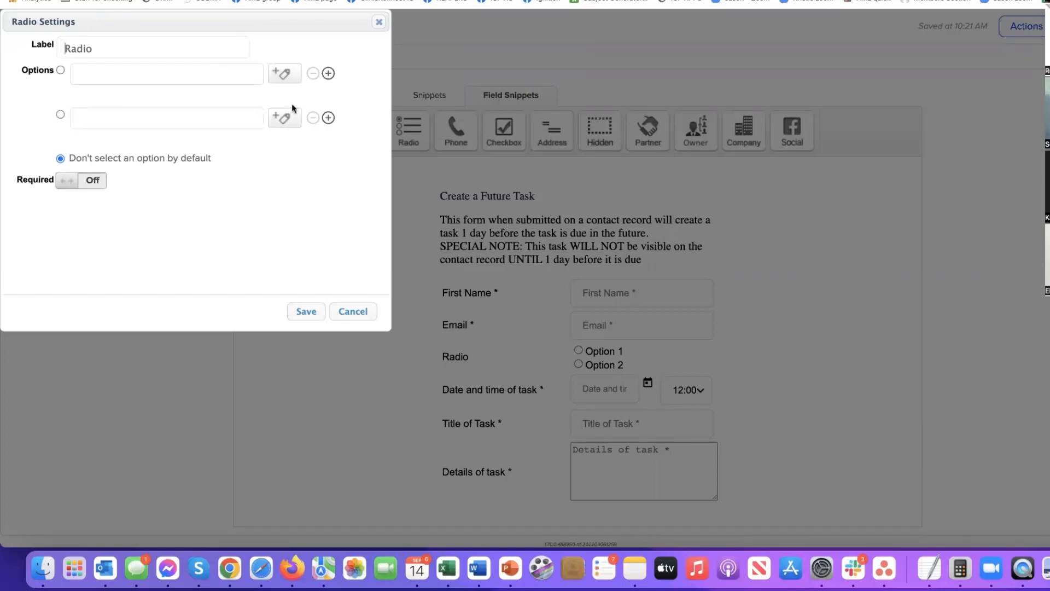
double_click(128, 49)
text(Who is the task for)
click(107, 75)
text(Belinda)
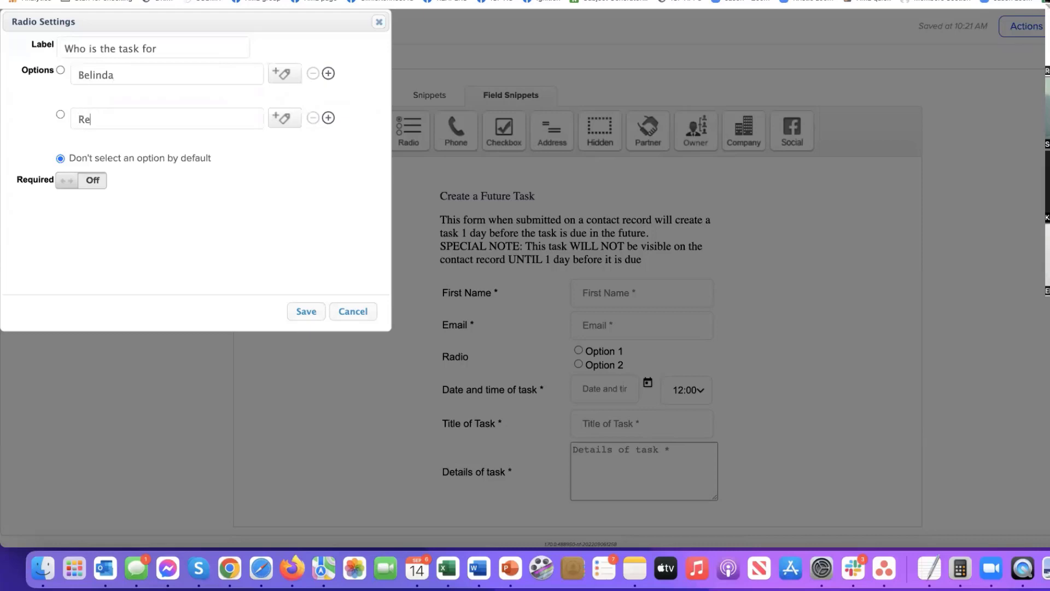
text(Rebecca)
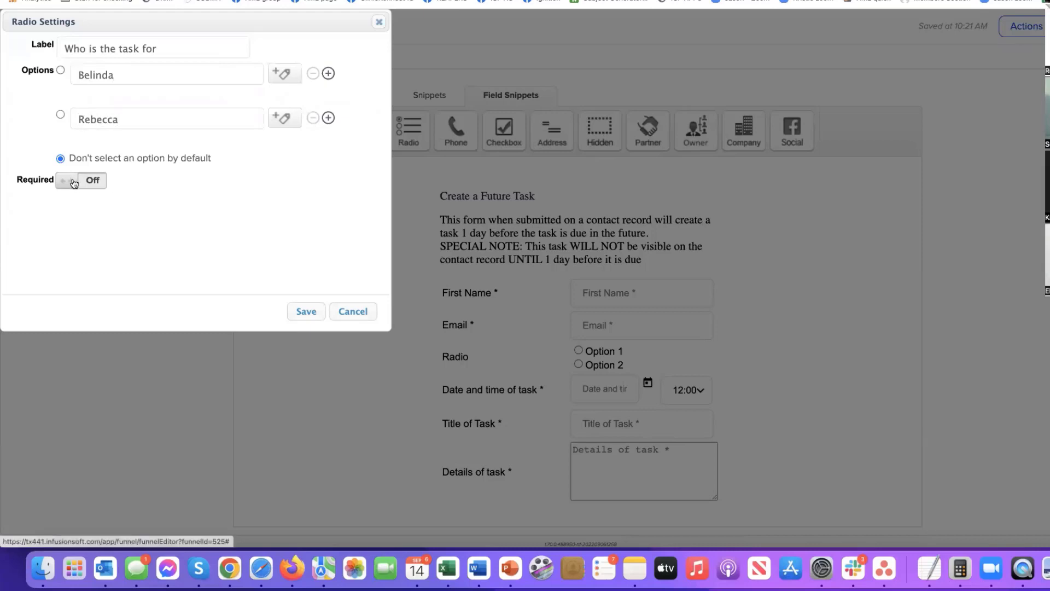
click(77, 181)
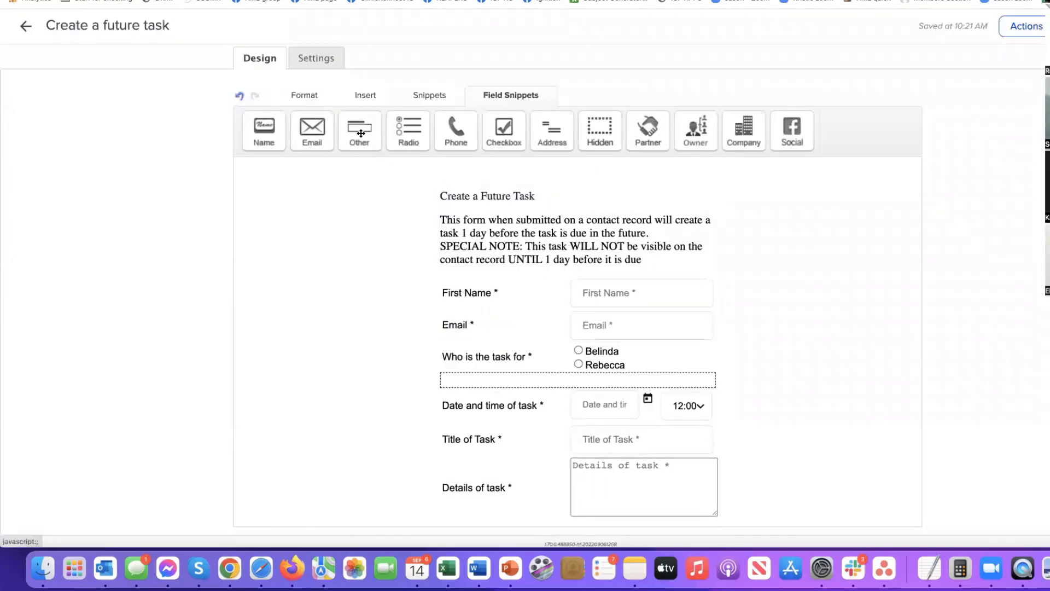
Insert 15 px spacers above and below the "Who is the task for" field and return to the campaign.
click(430, 95)
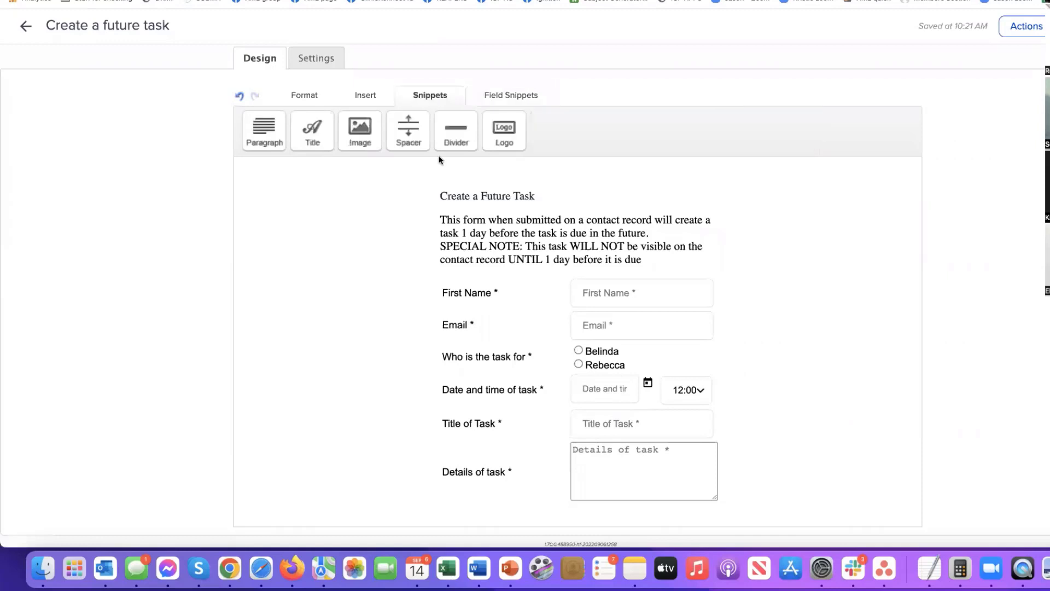
drag(400, 129, 532, 356)
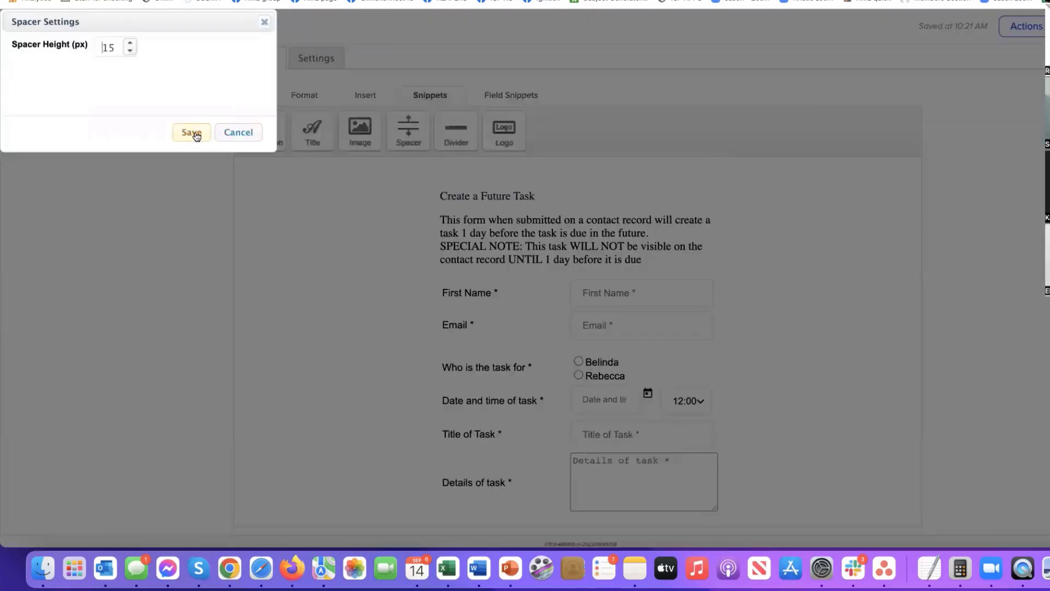
click(191, 133)
drag(405, 149, 639, 384)
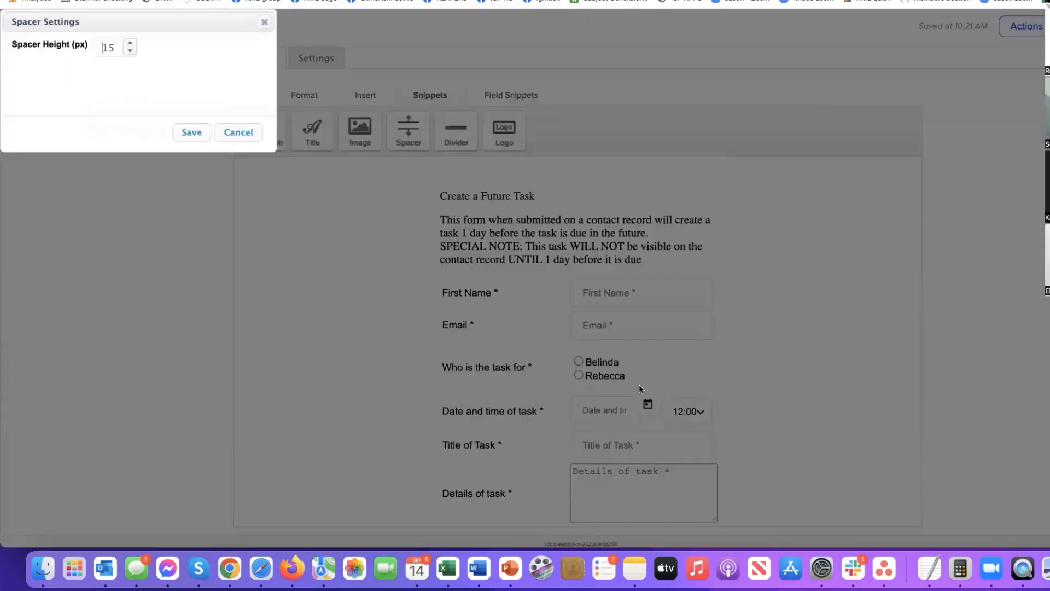
click(189, 133)
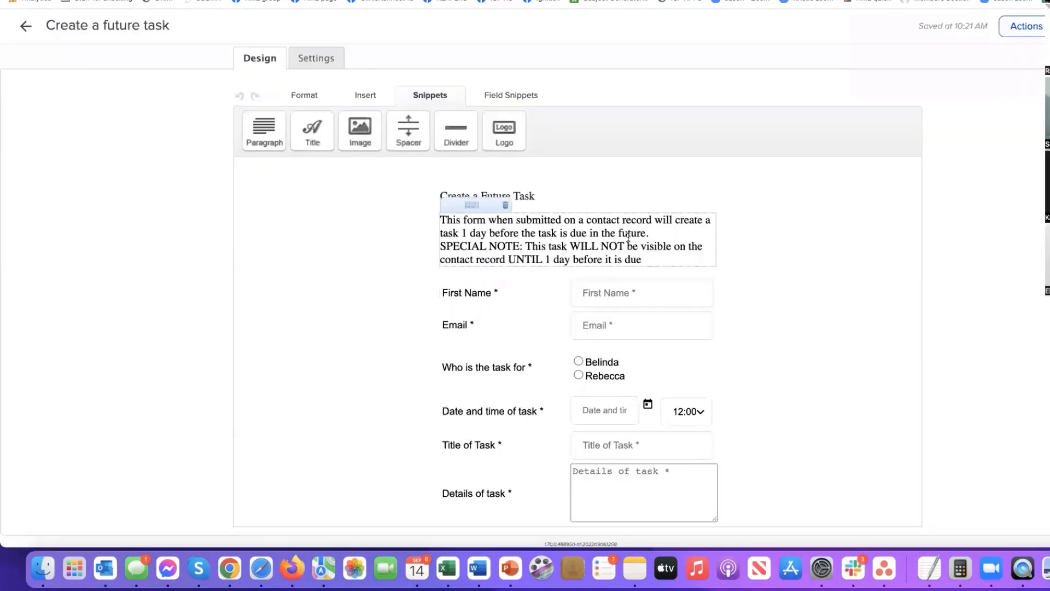
scroll(629, 237, down, 1)
click(26, 27)
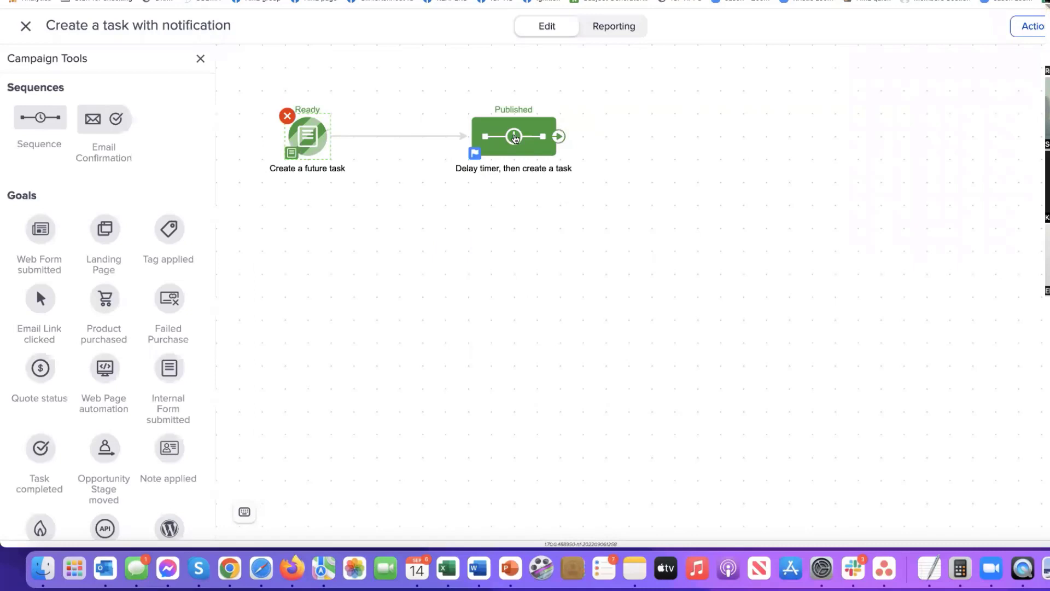
Duplicate the "Delay timer, then create a task" sequence below the original and connect the form goal to the copy.
drag(514, 138, 514, 251)
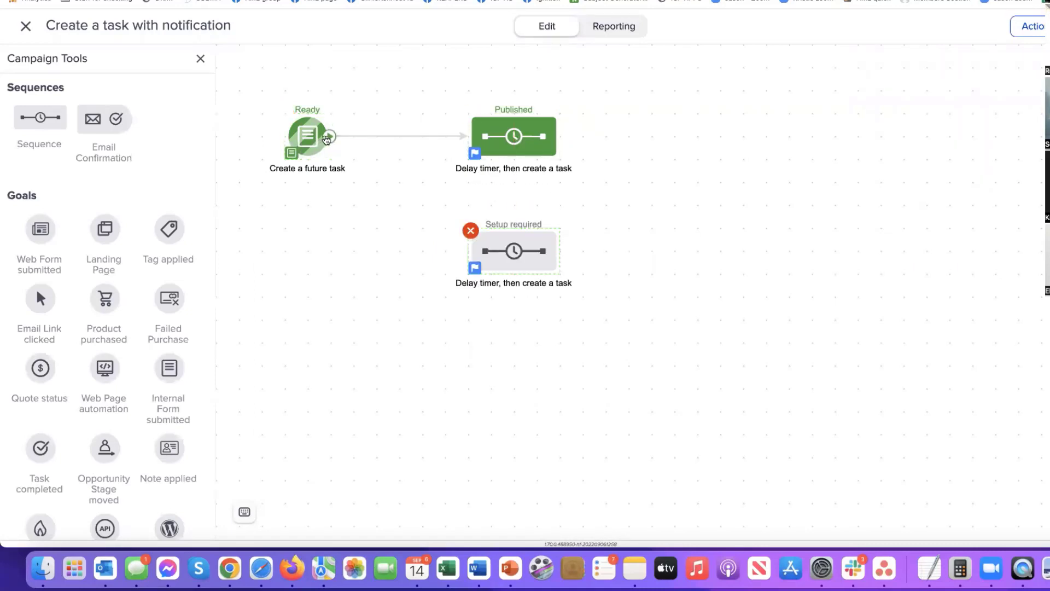
drag(327, 138, 514, 250)
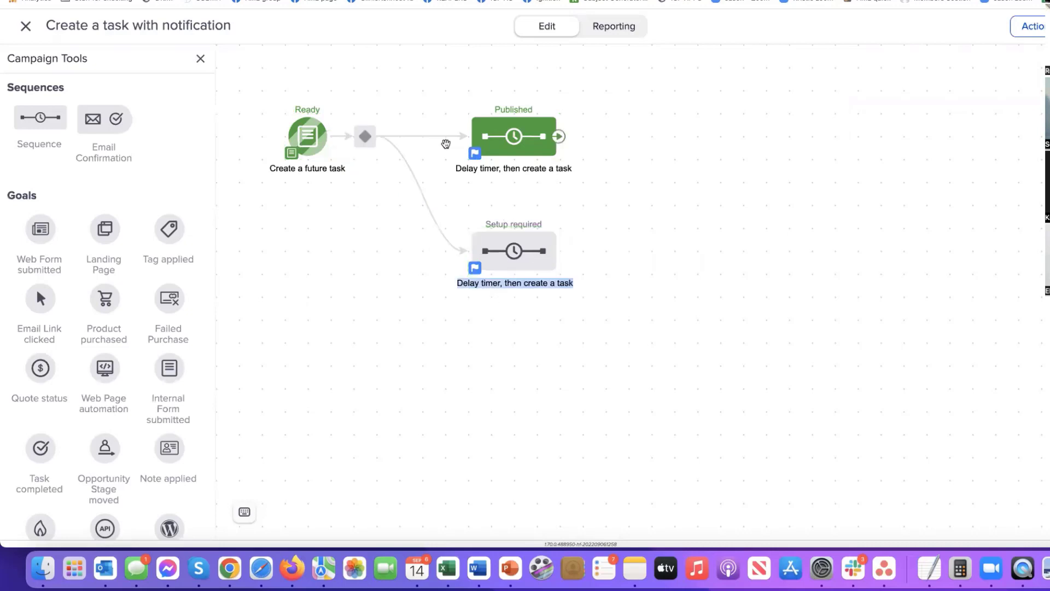
double_click(522, 251)
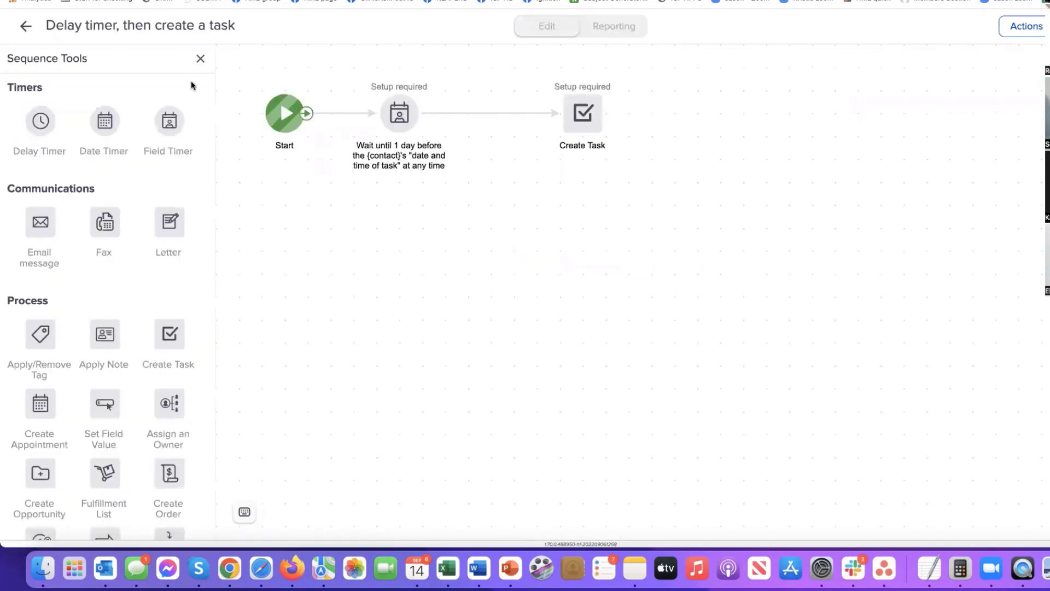
click(24, 26)
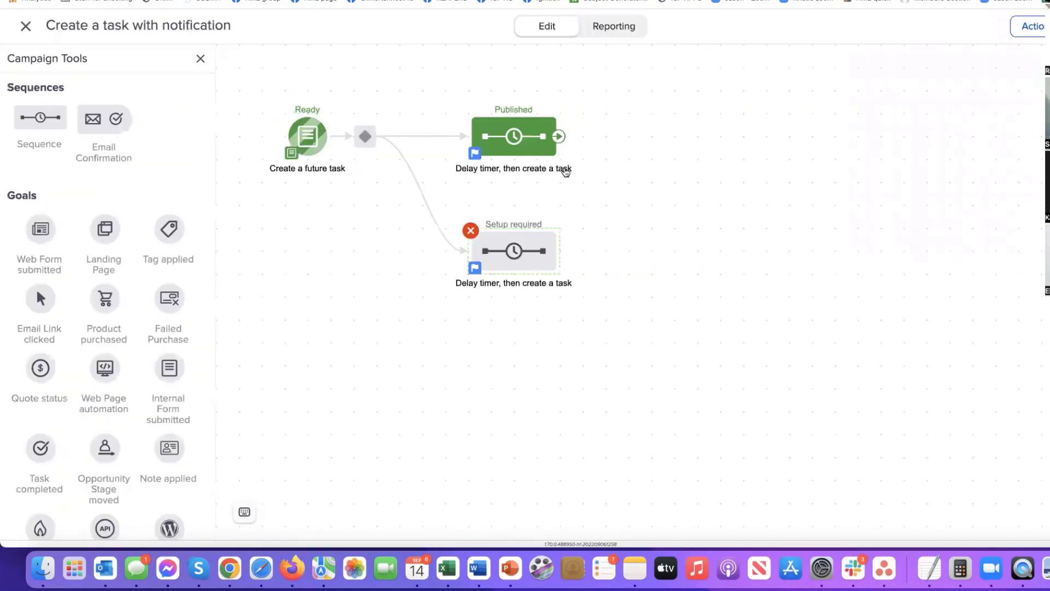
Append the second radio option's name to the upper sequence's title and the first option's name to the lower one's.
click(563, 169)
key(Right)
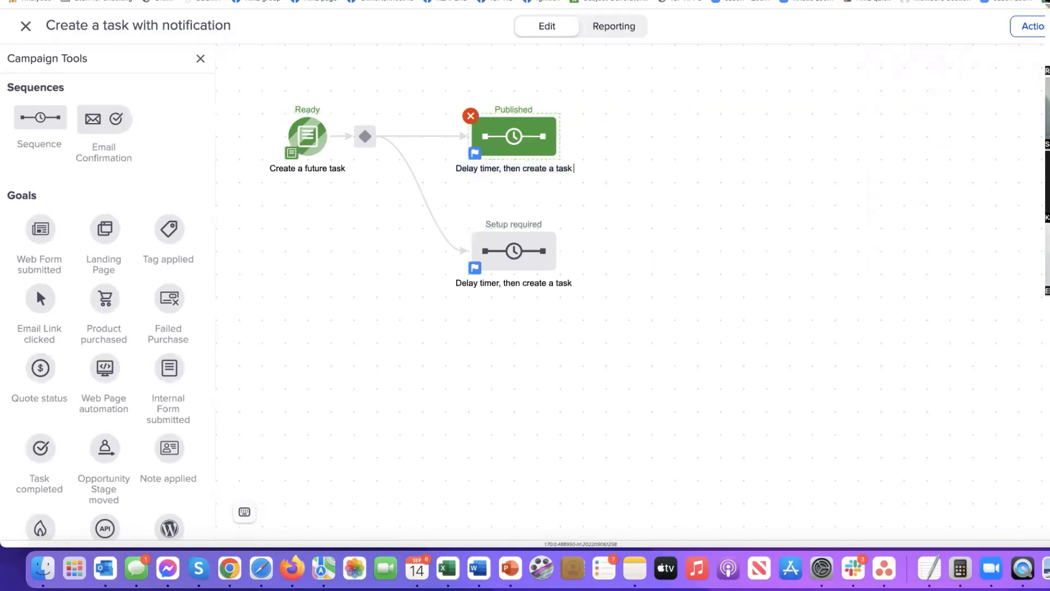
text(Rebecca)
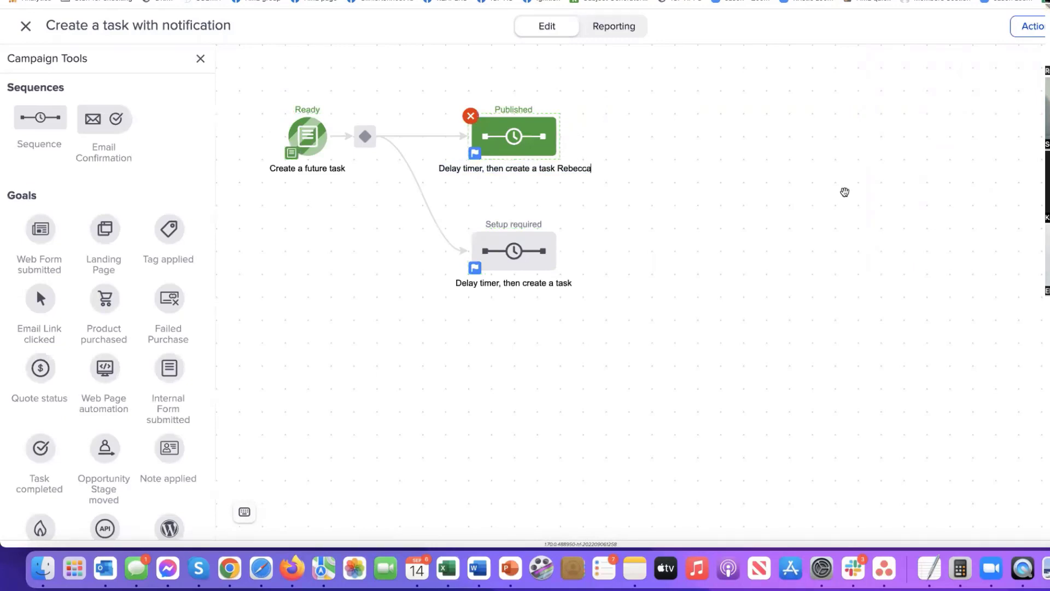
click(568, 283)
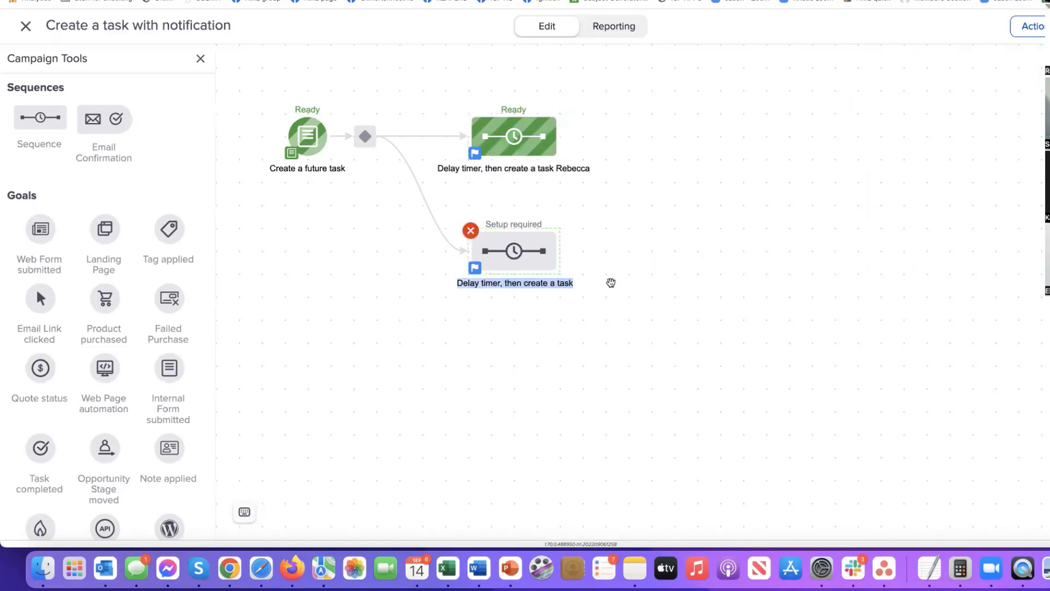
key(Right)
text(Be)
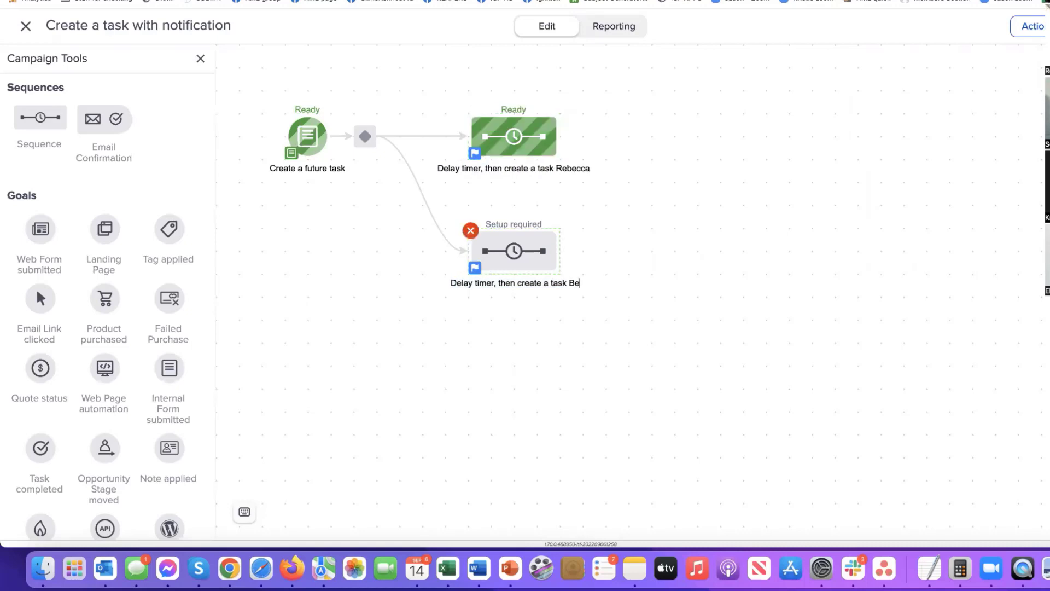
text(linda)
click(670, 295)
Save the lower sequence's field timer to wait until 1 day before "Date and time of task" at any time.
double_click(523, 261)
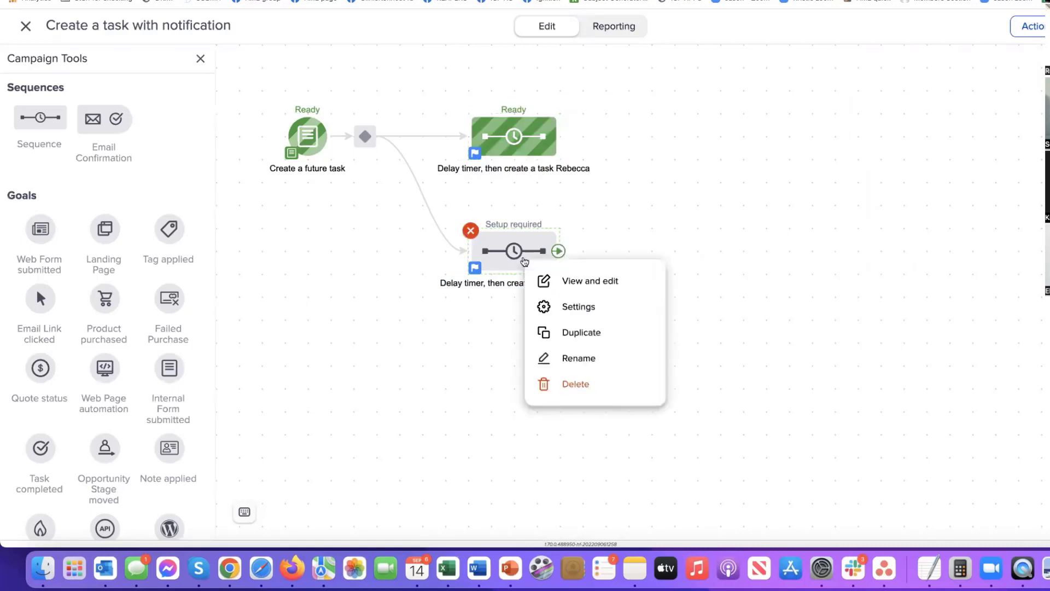
double_click(402, 116)
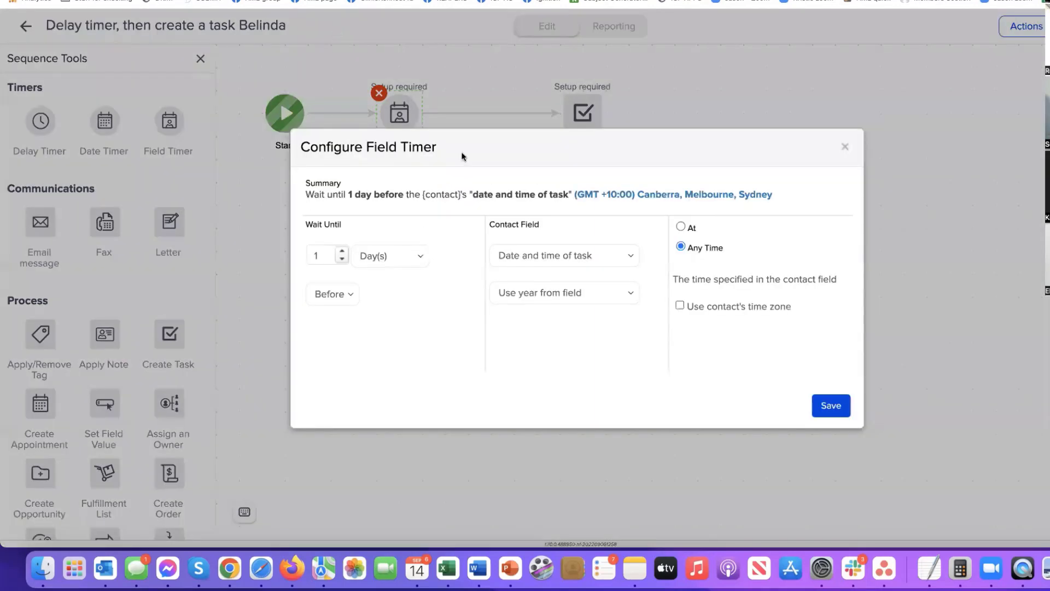
click(823, 408)
Reassign the lower sequence's Create Task item to the team member named in that sequence's title.
double_click(583, 113)
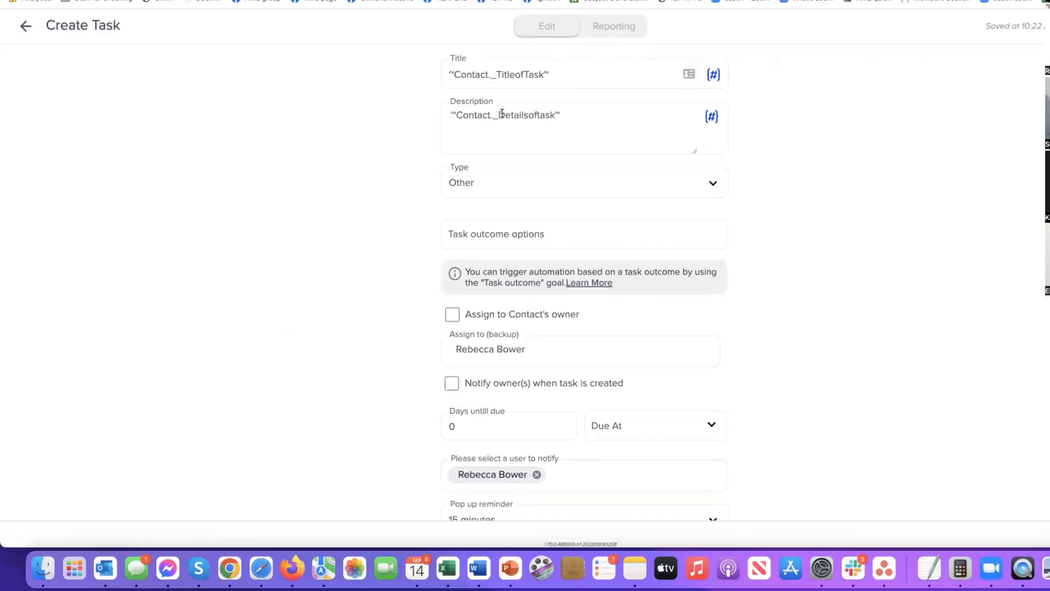
scroll(629, 190, down, 3)
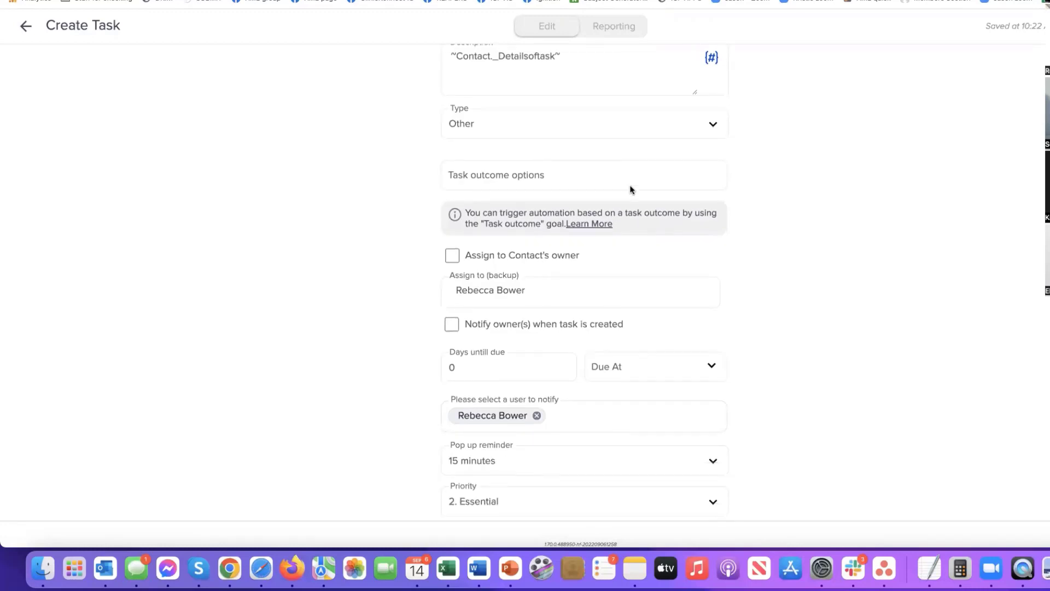
click(513, 263)
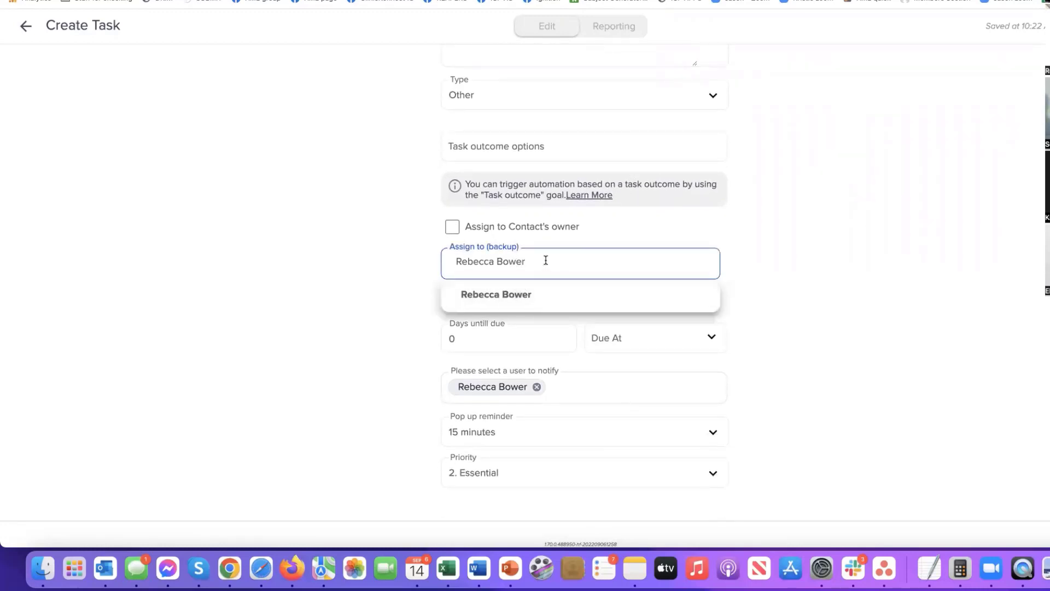
key(BackSpace)
key(BackSpace)
key(BackSpace)
key(BackSpace)
key(BackSpace)
key(BackSpace)
key(BackSpace)
key(BackSpace)
key(BackSpace)
key(BackSpace)
key(BackSpace)
click(352, 286)
click(460, 252)
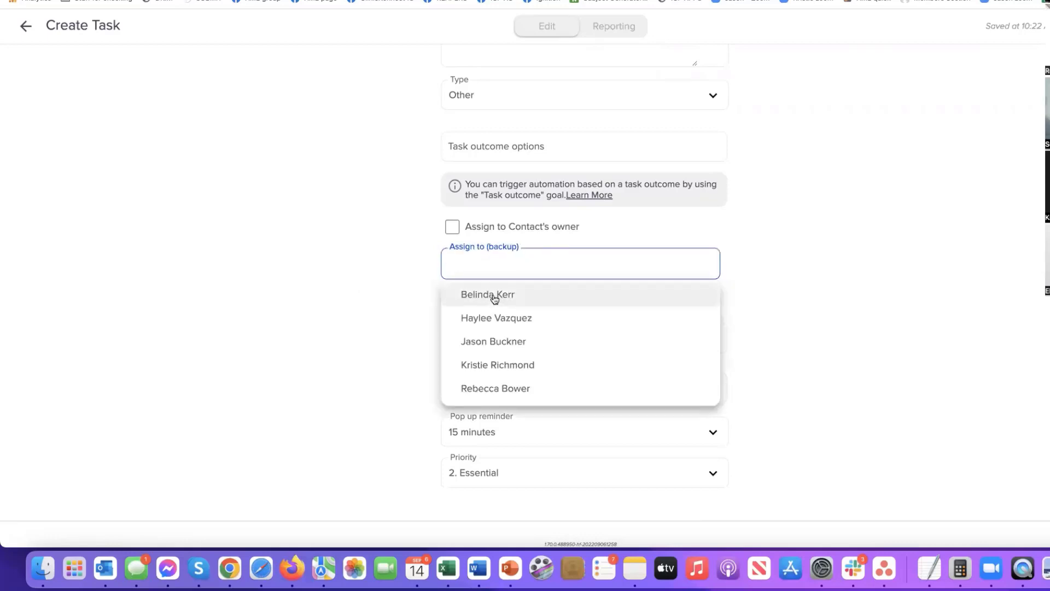
click(494, 296)
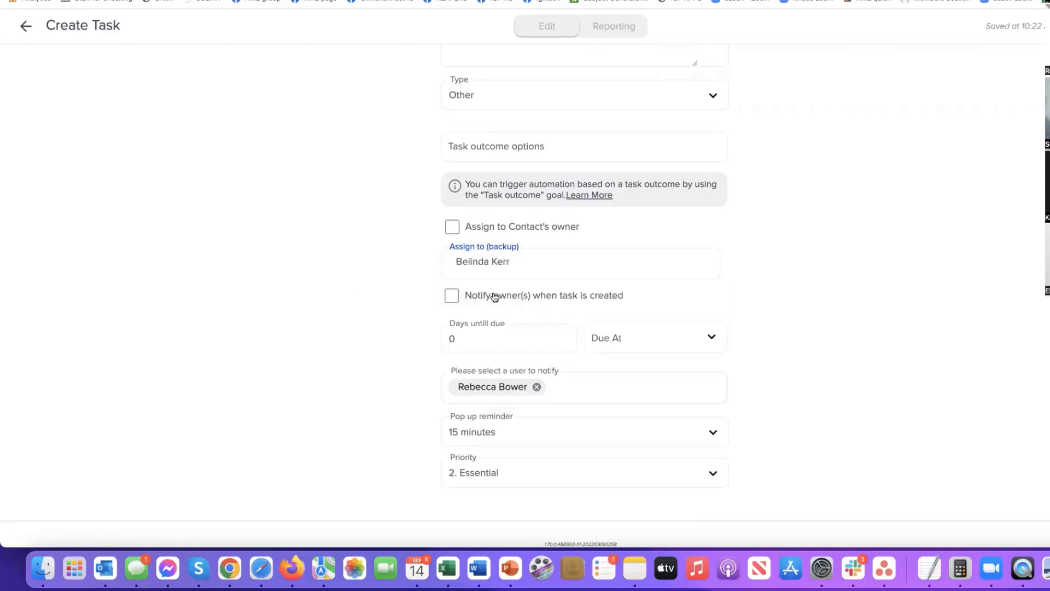
Replace the user to notify with the same team member as the task's assignee and return to the campaign.
click(536, 387)
click(480, 420)
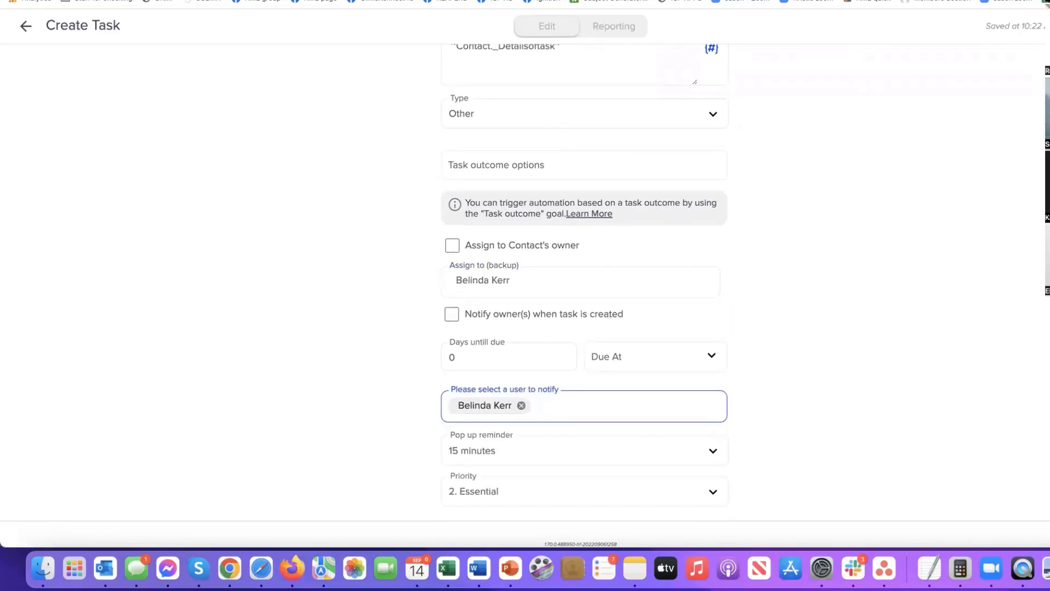
click(27, 26)
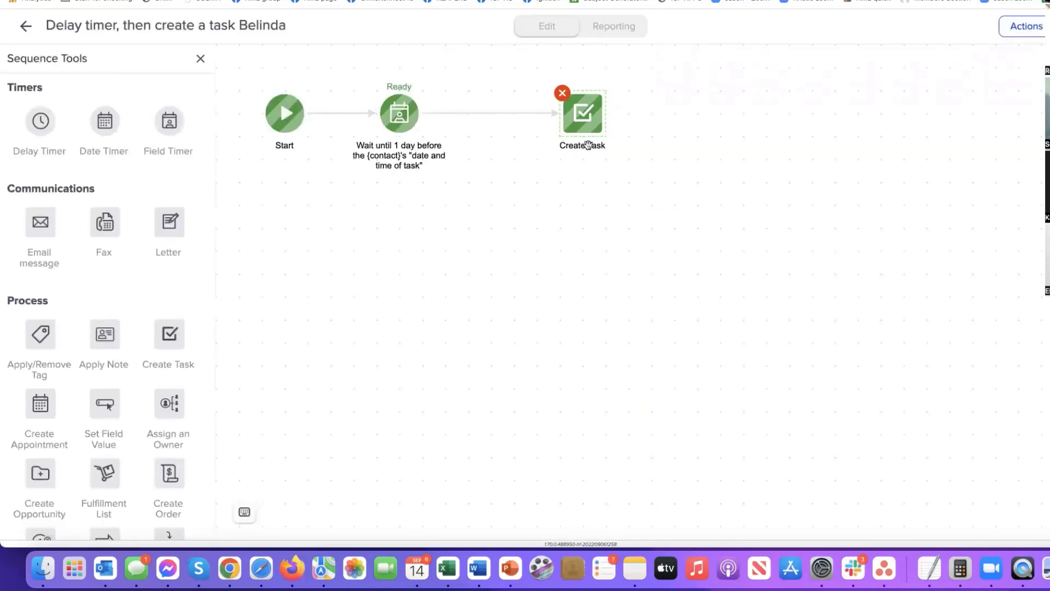
click(26, 29)
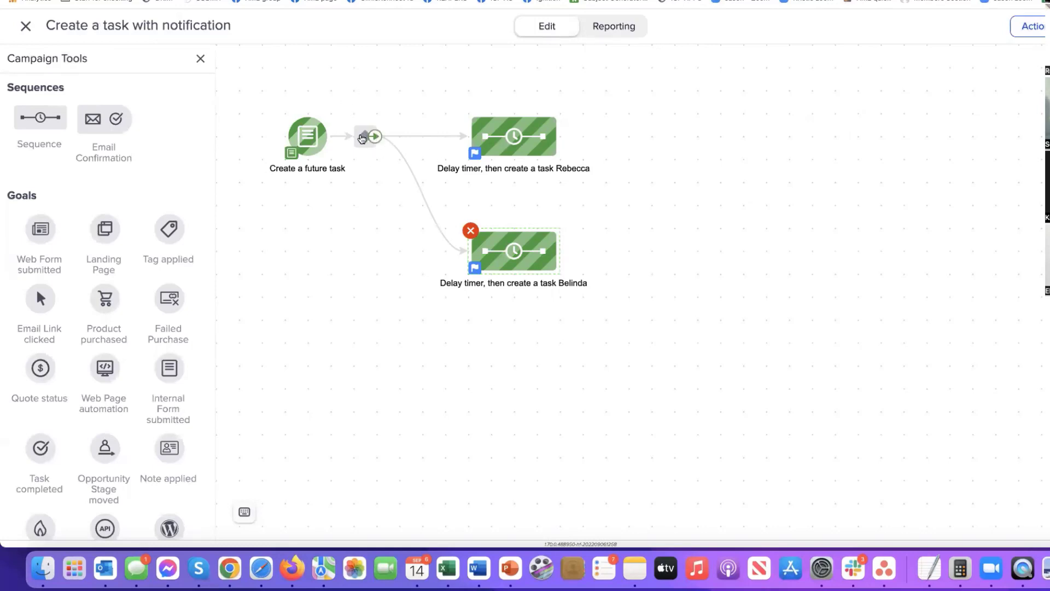
Add a decision rule for the upper sequence requiring the form submission's "Who is the task for" option matching its title to be selected.
click(362, 139)
click(421, 158)
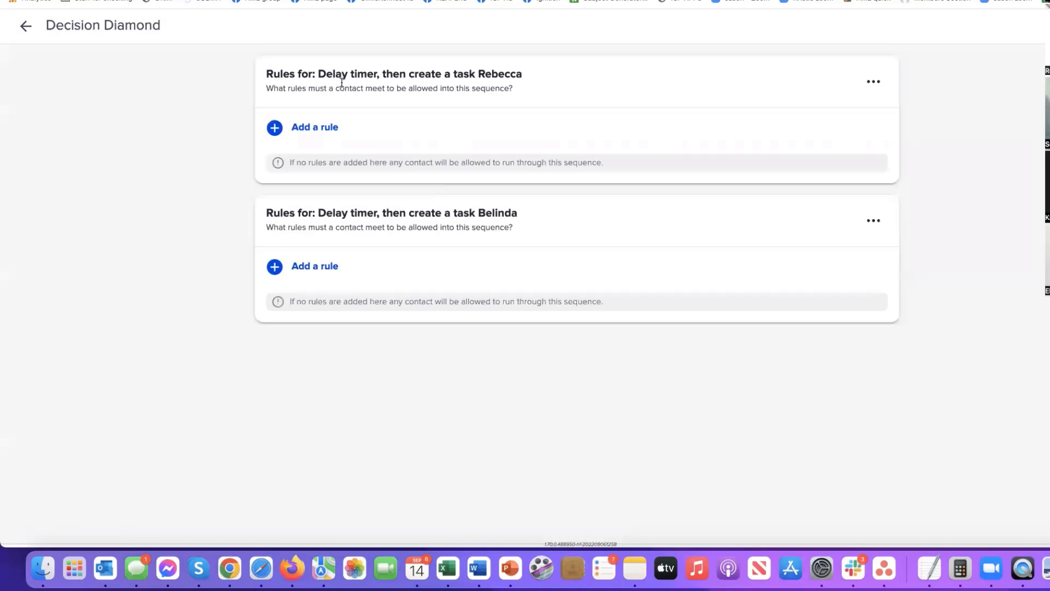
click(315, 128)
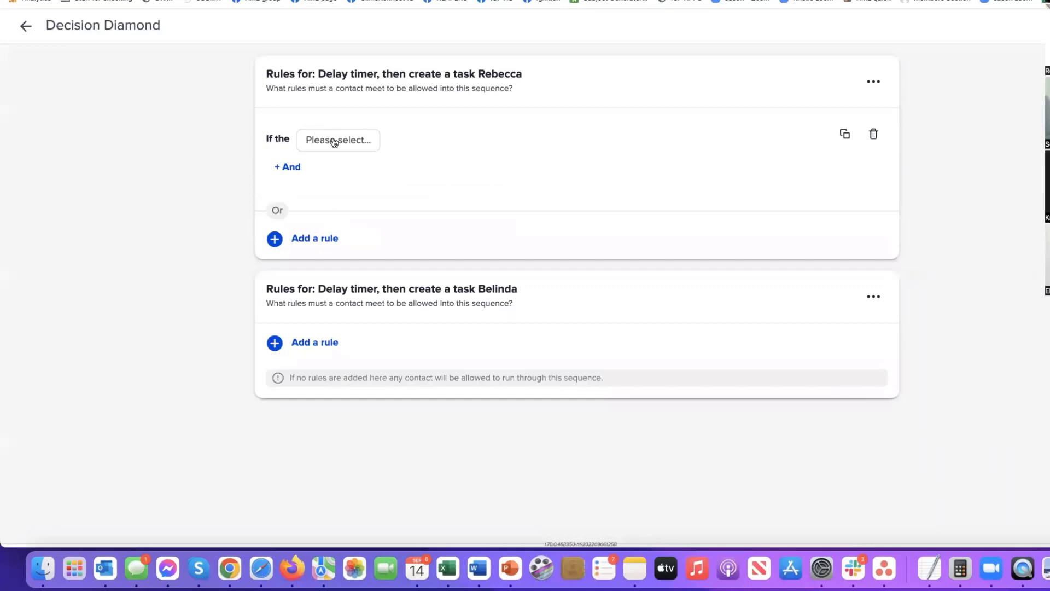
click(333, 143)
click(334, 179)
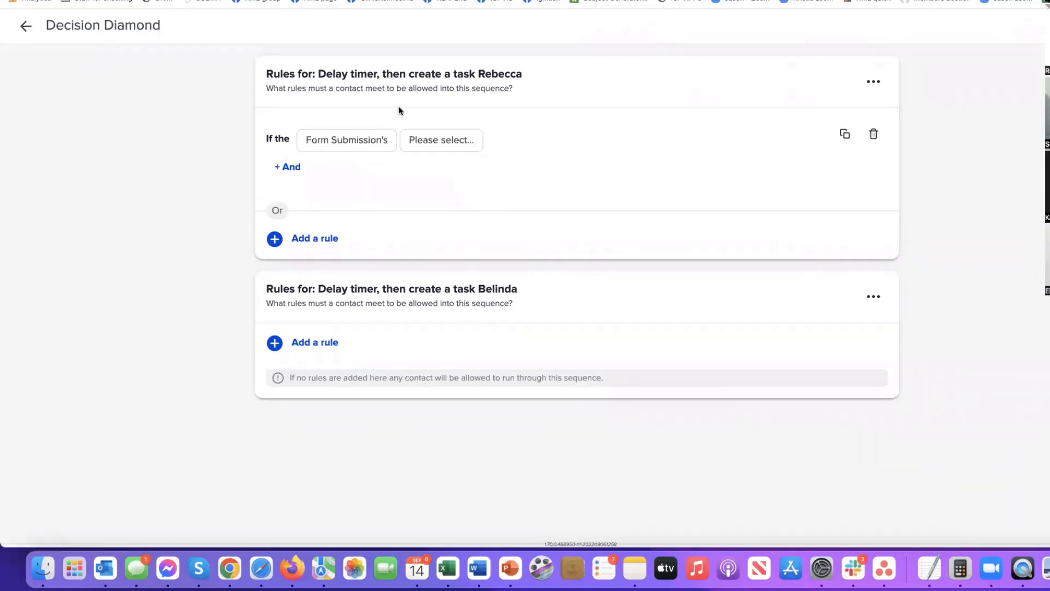
click(429, 142)
click(425, 161)
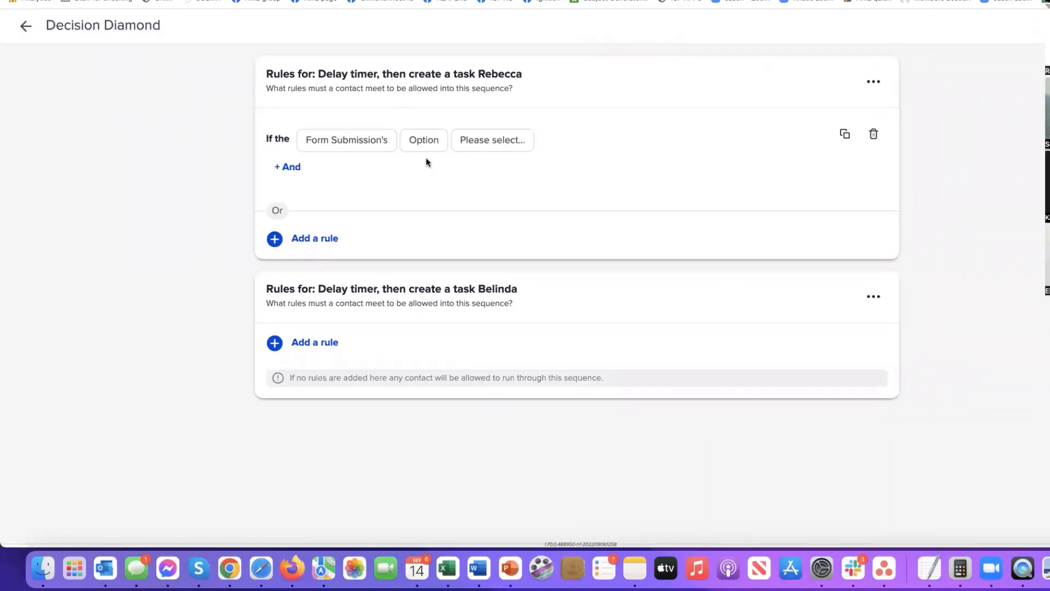
click(494, 143)
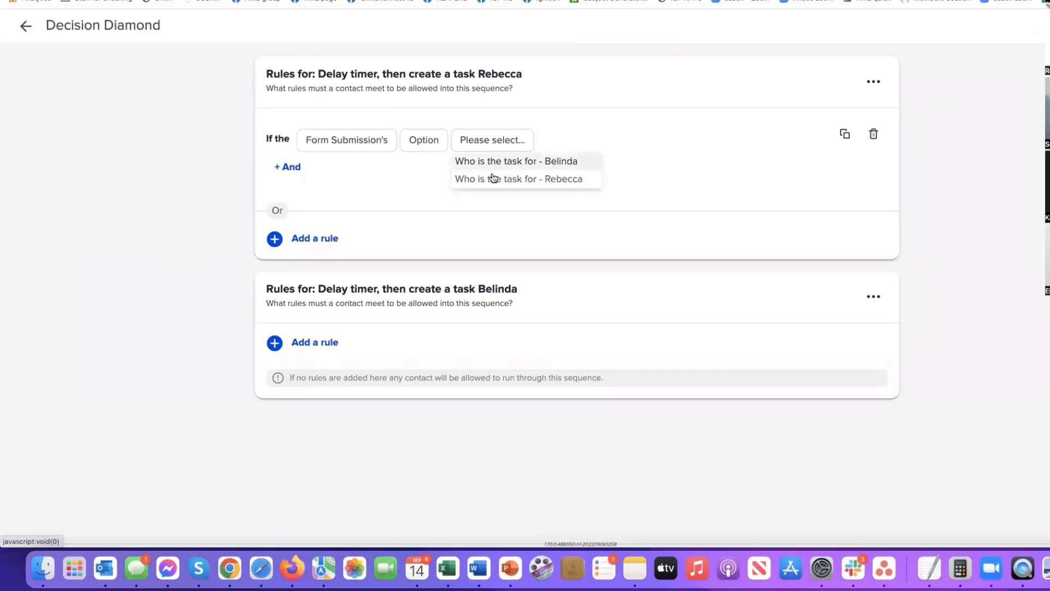
click(556, 179)
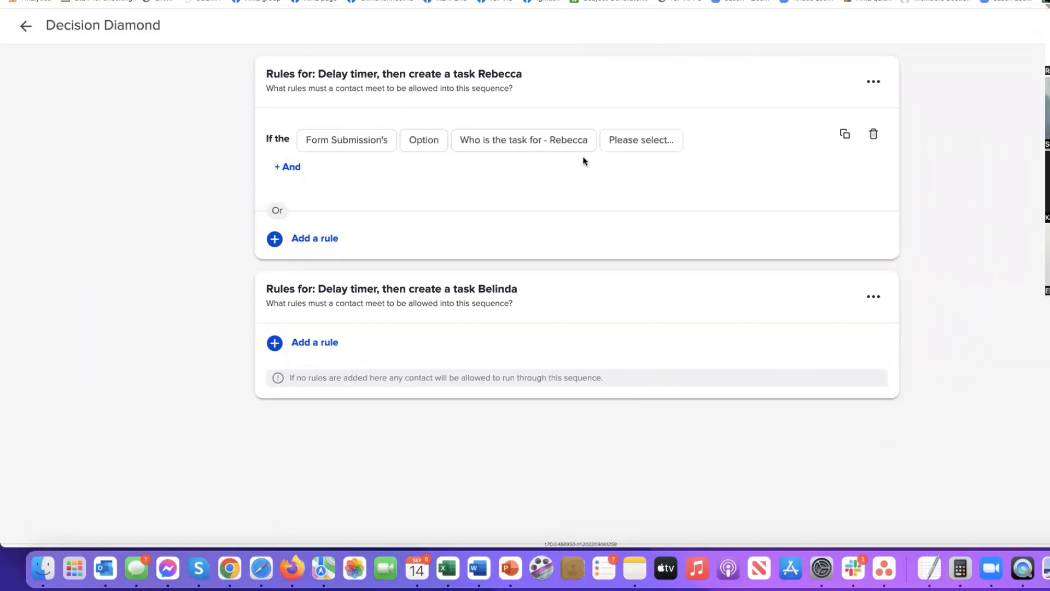
click(642, 140)
click(642, 162)
Add a rule for the lower sequence requiring the form submission's option for the team member named in its title to be selected.
click(309, 342)
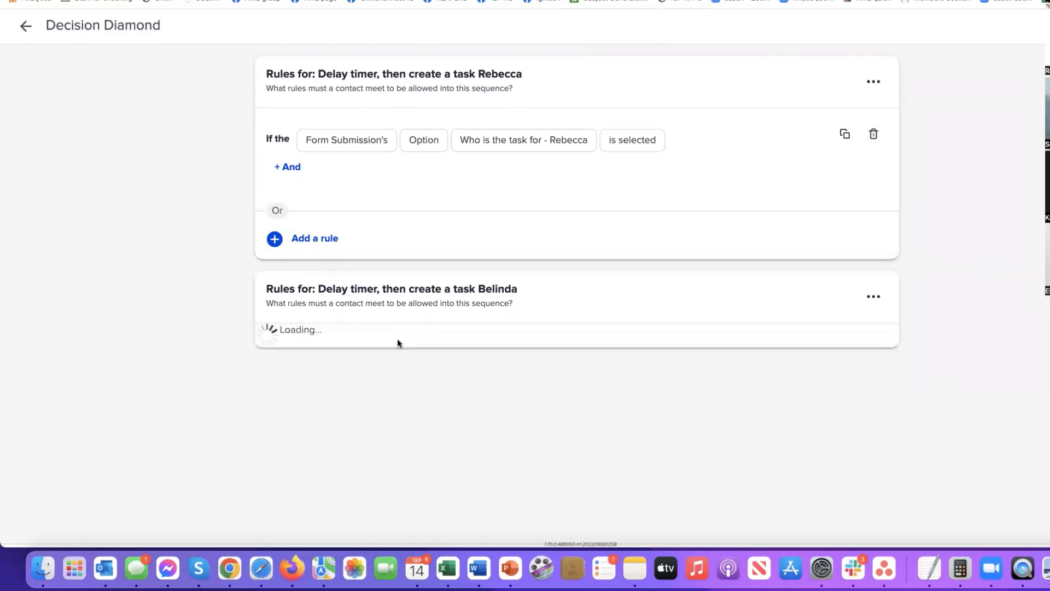
click(351, 356)
click(337, 395)
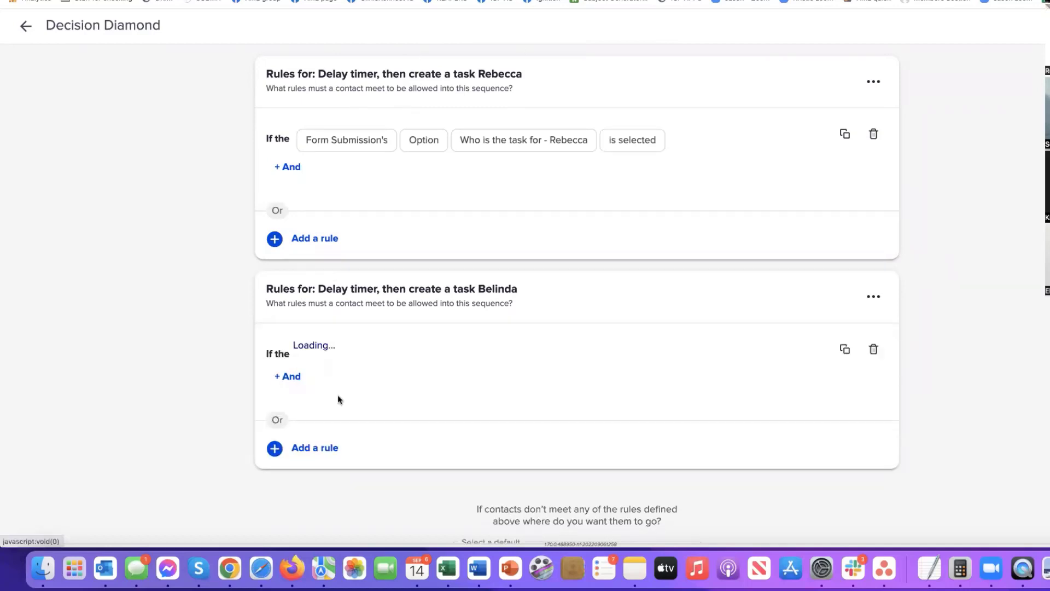
click(448, 357)
click(438, 377)
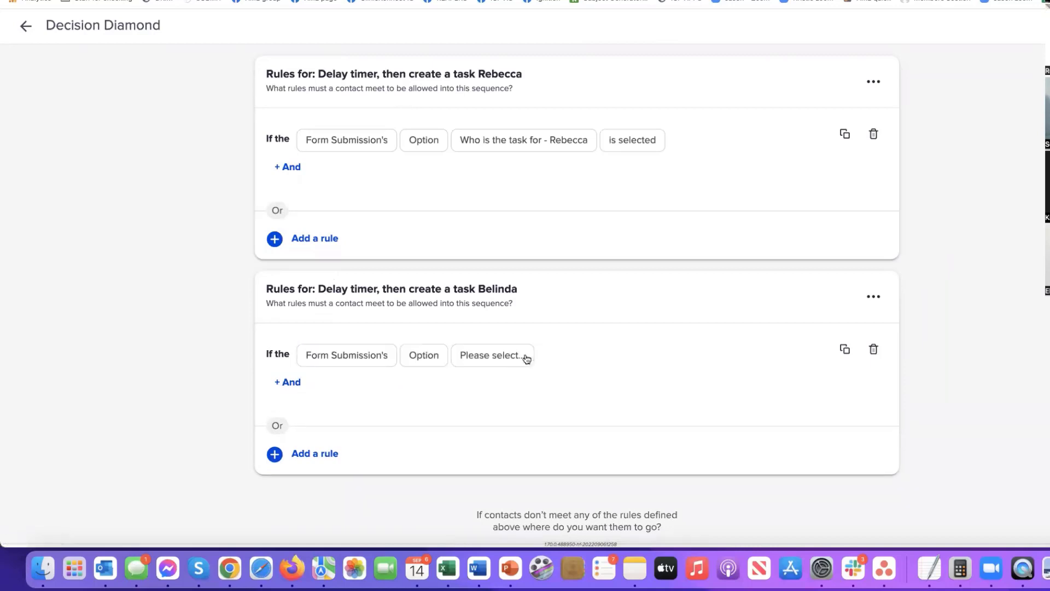
click(506, 358)
click(511, 376)
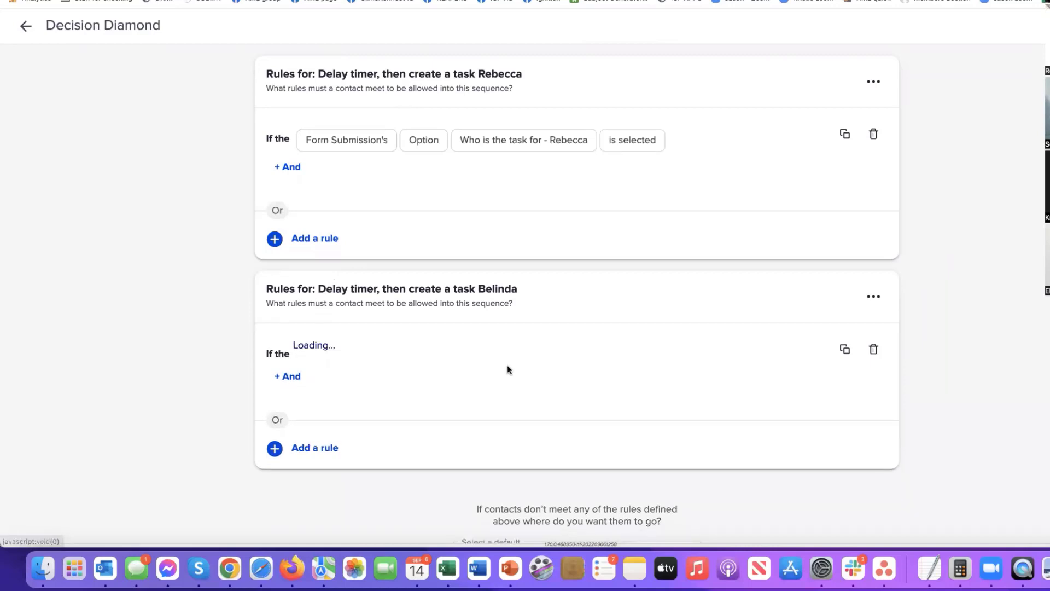
click(640, 359)
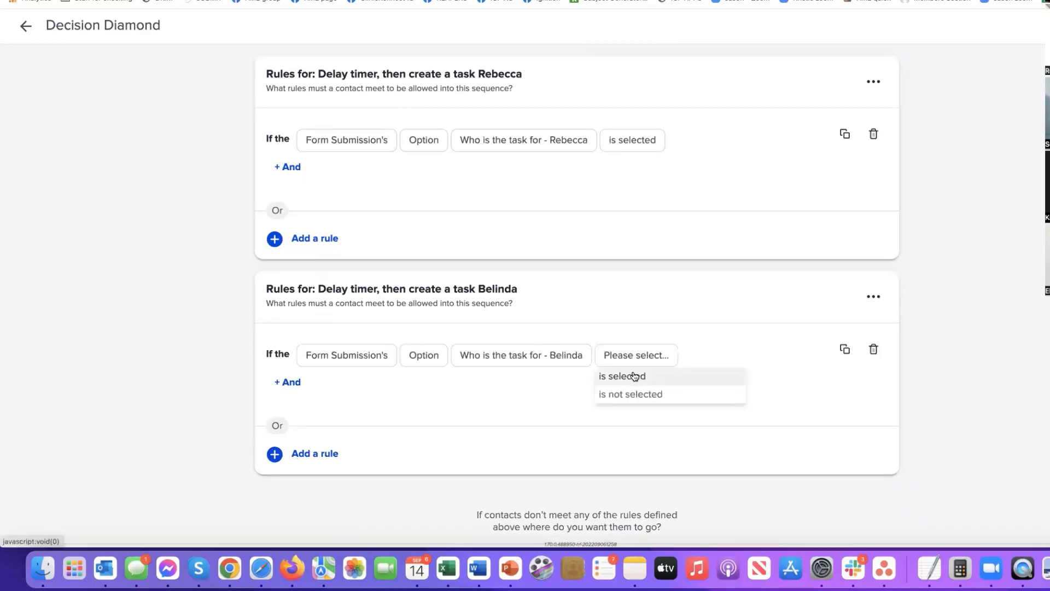
click(632, 375)
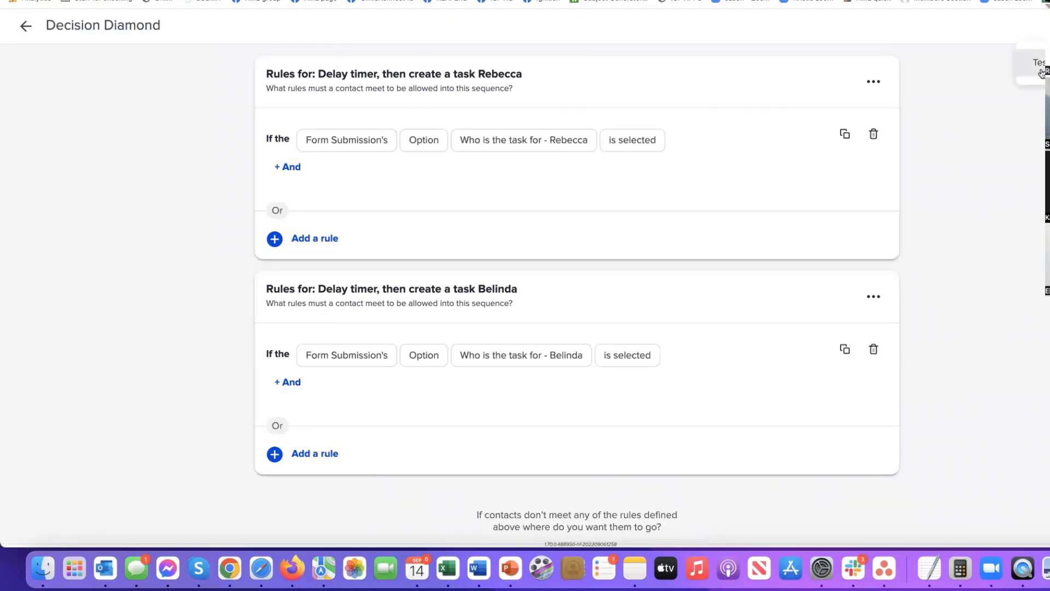
Test the decision rules by evaluating each "Who is the task for" option on its own, and return to the campaign.
click(1042, 73)
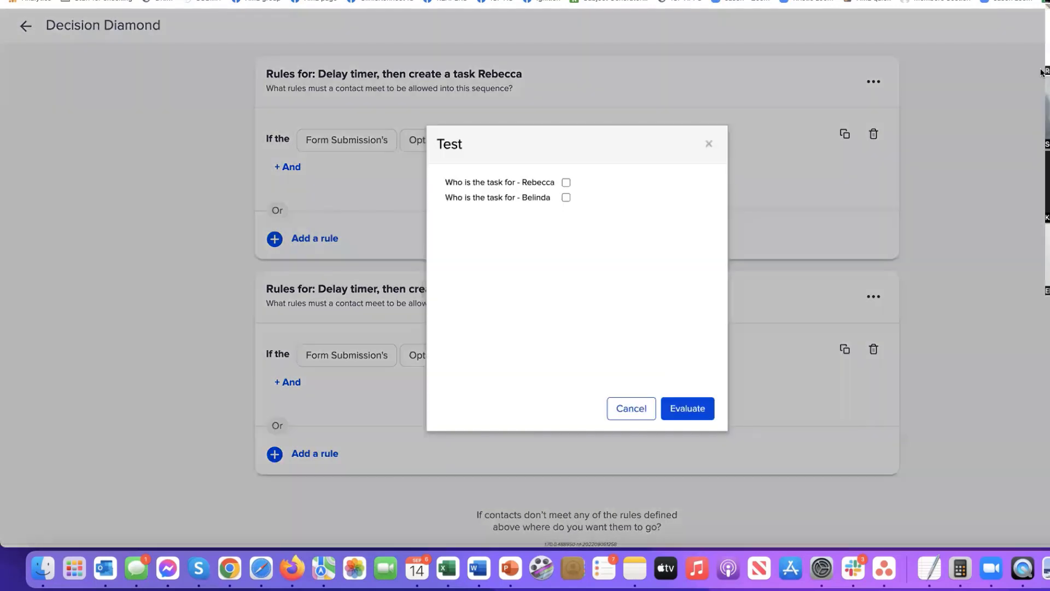
click(567, 182)
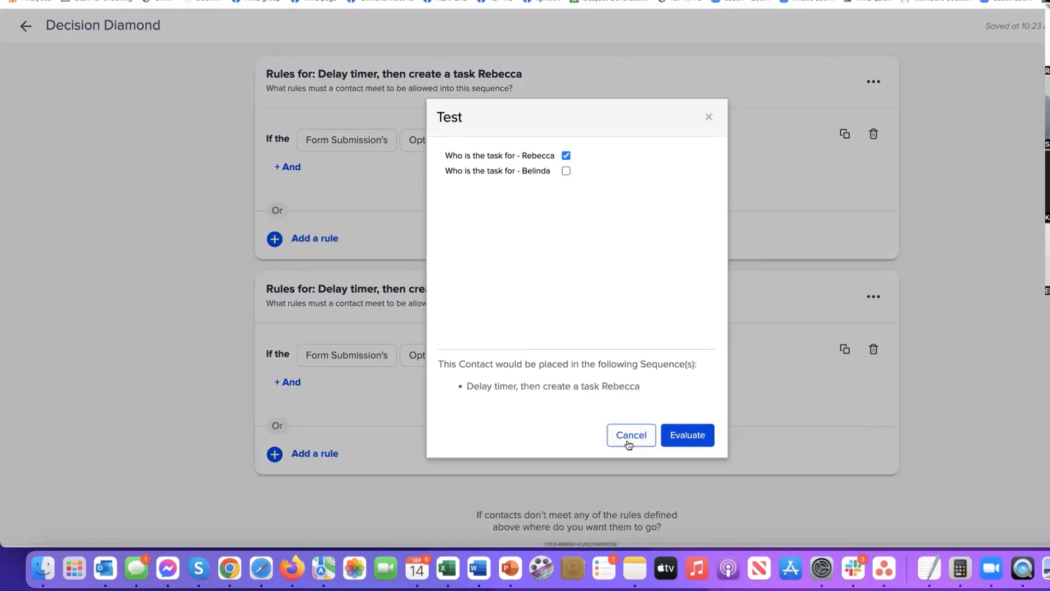
click(567, 170)
click(566, 197)
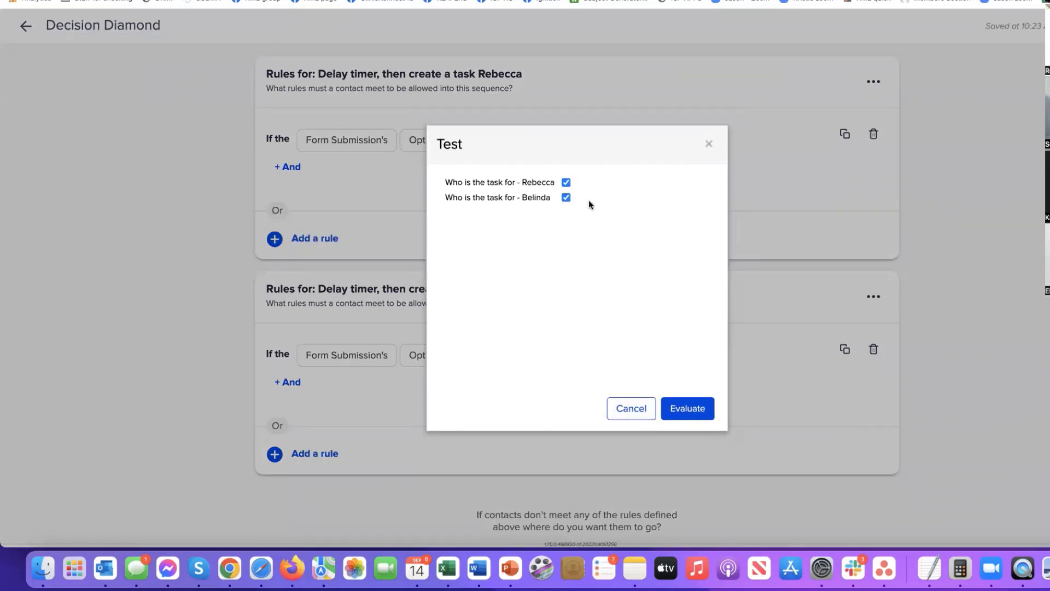
click(567, 183)
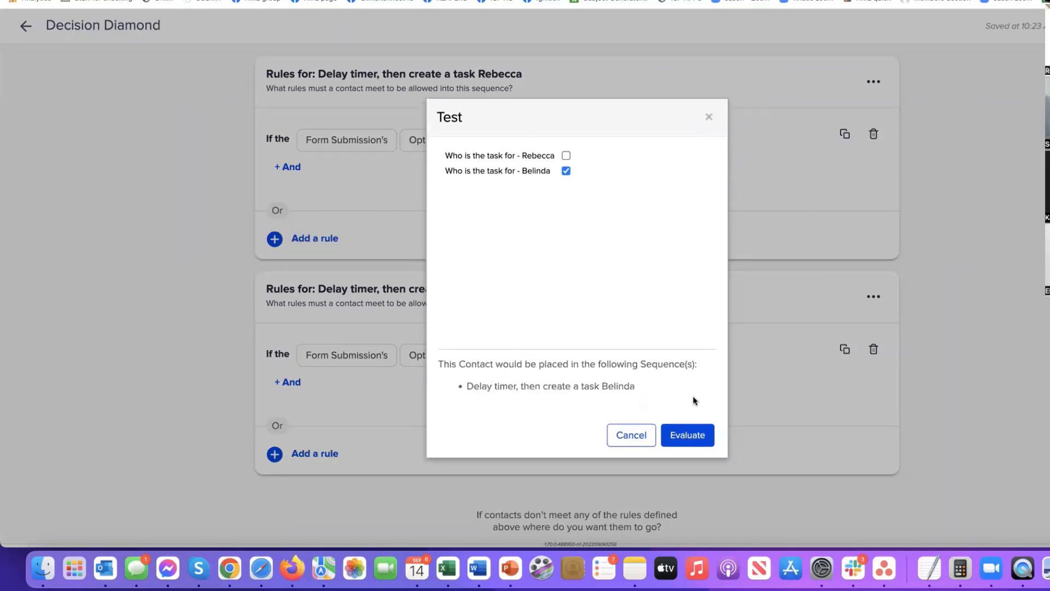
click(635, 437)
click(25, 26)
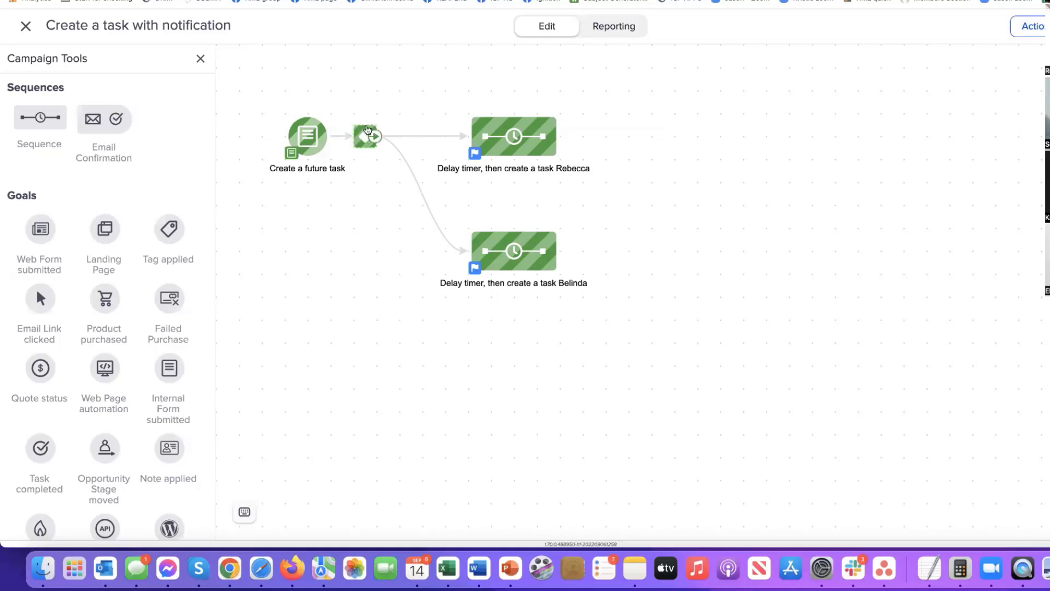
Reopen the decision diamond to review both sequences' rules, and exit the campaign to the campaigns list.
click(366, 139)
click(432, 159)
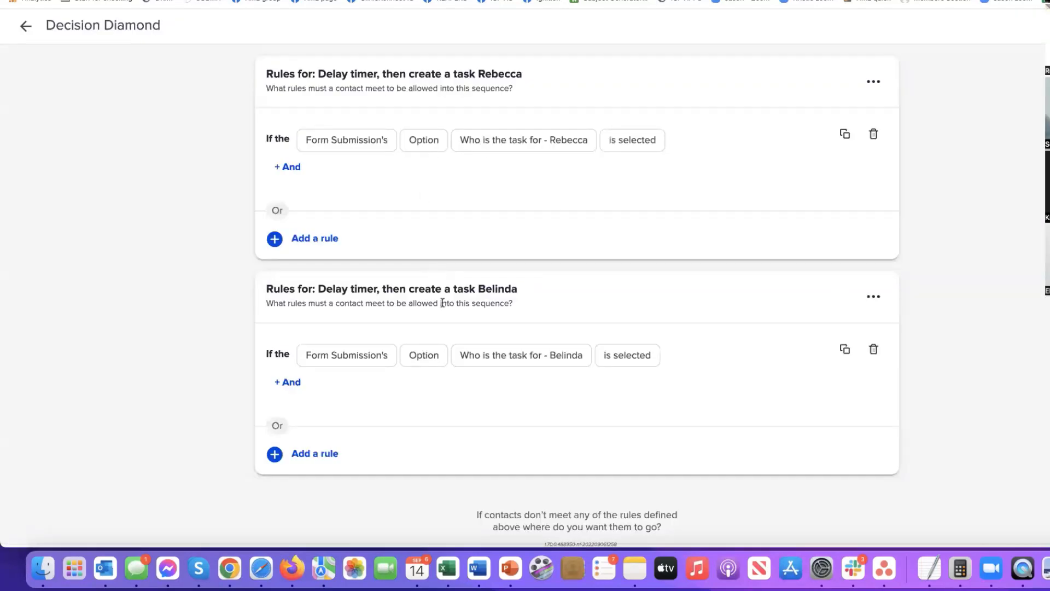
click(26, 26)
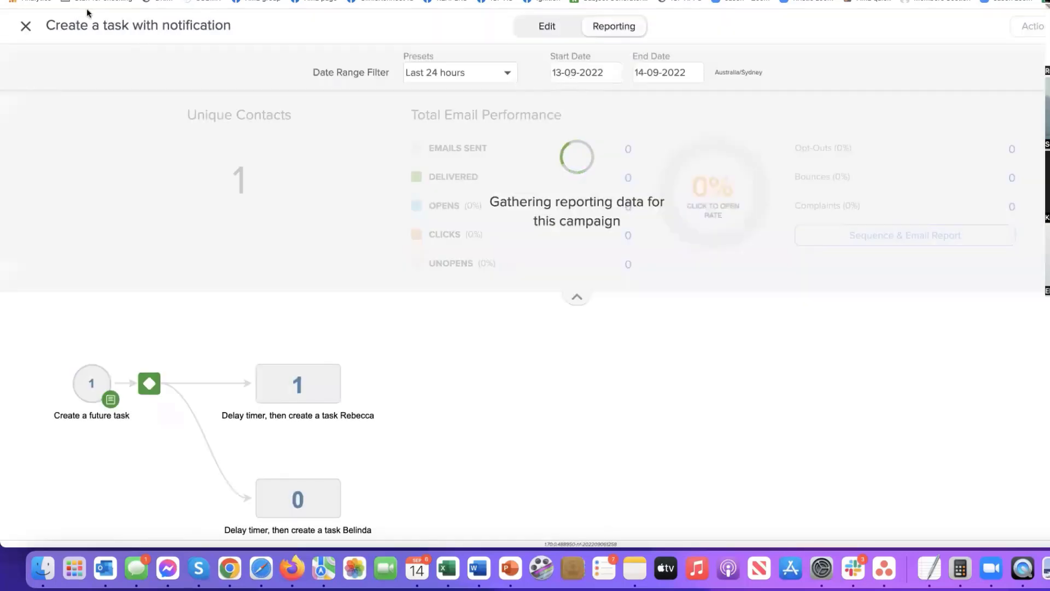
click(25, 30)
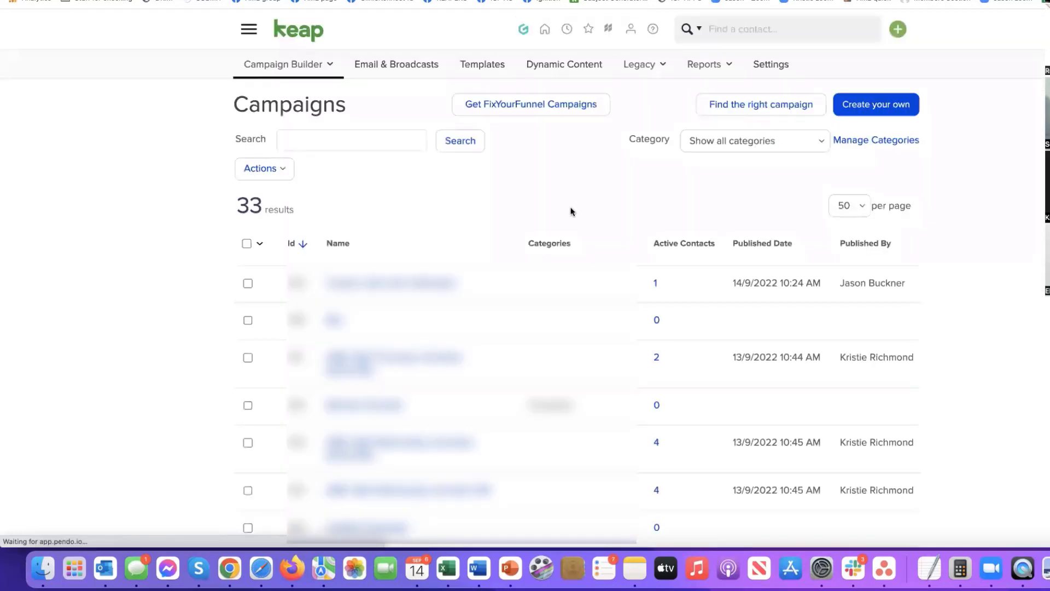
Search for the test contact by name and open the "Create a future task" internal form on that record.
click(745, 28)
text(jason bu)
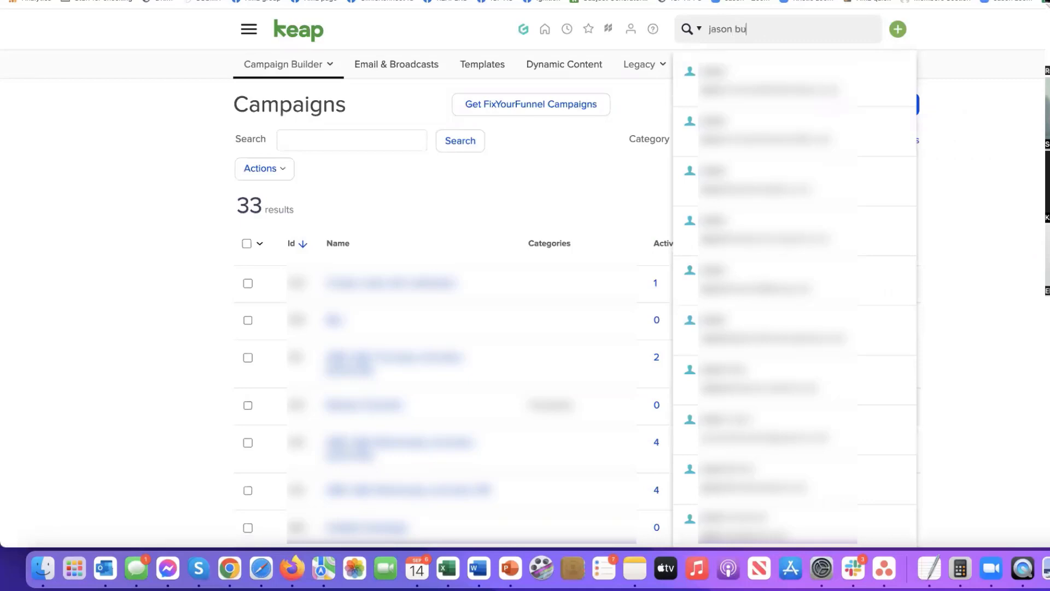
click(757, 142)
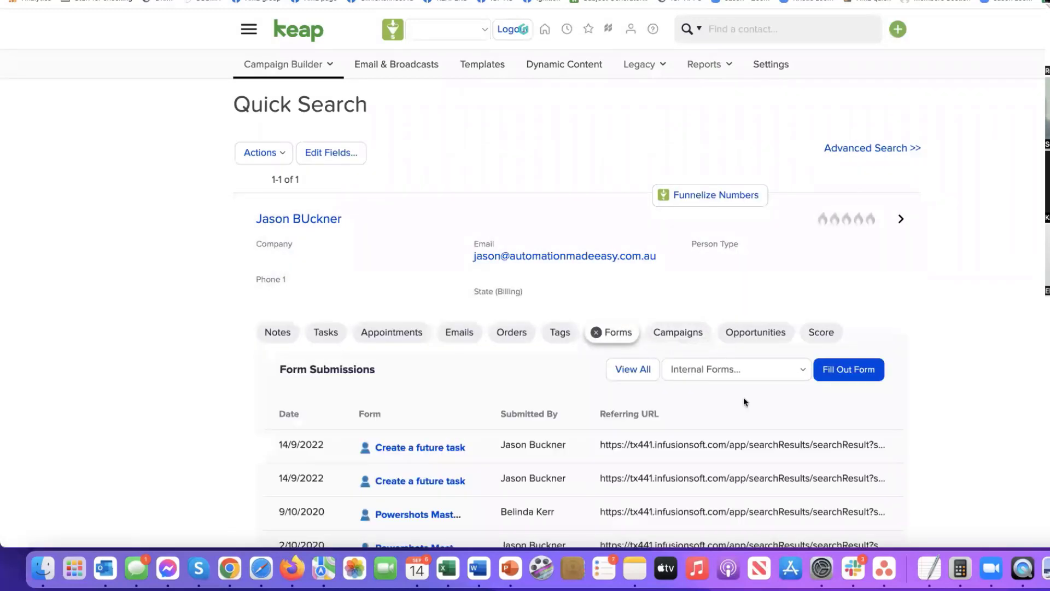
click(755, 371)
click(741, 398)
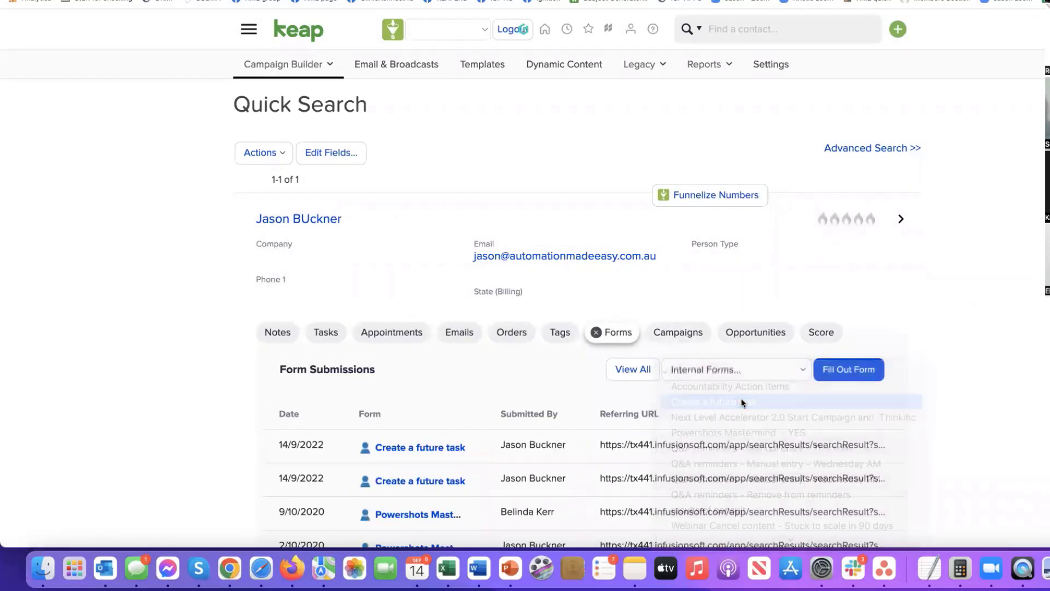
click(882, 369)
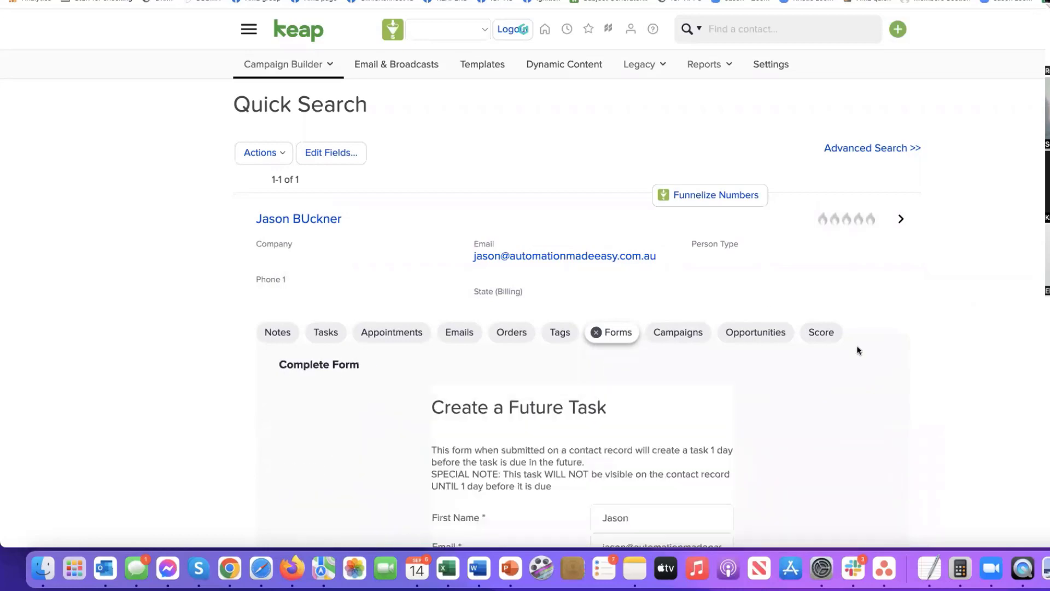
scroll(773, 308, down, 6)
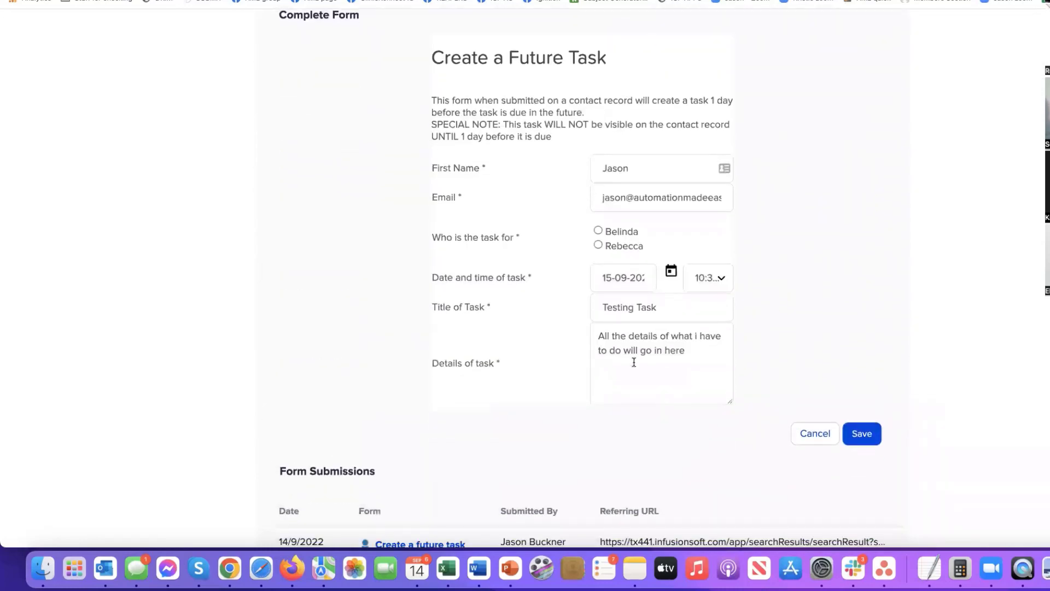
Try both "Who is the task for" options, highlight the form's description note, and cancel the form without saving.
click(597, 231)
click(598, 245)
click(598, 231)
drag(556, 136, 435, 109)
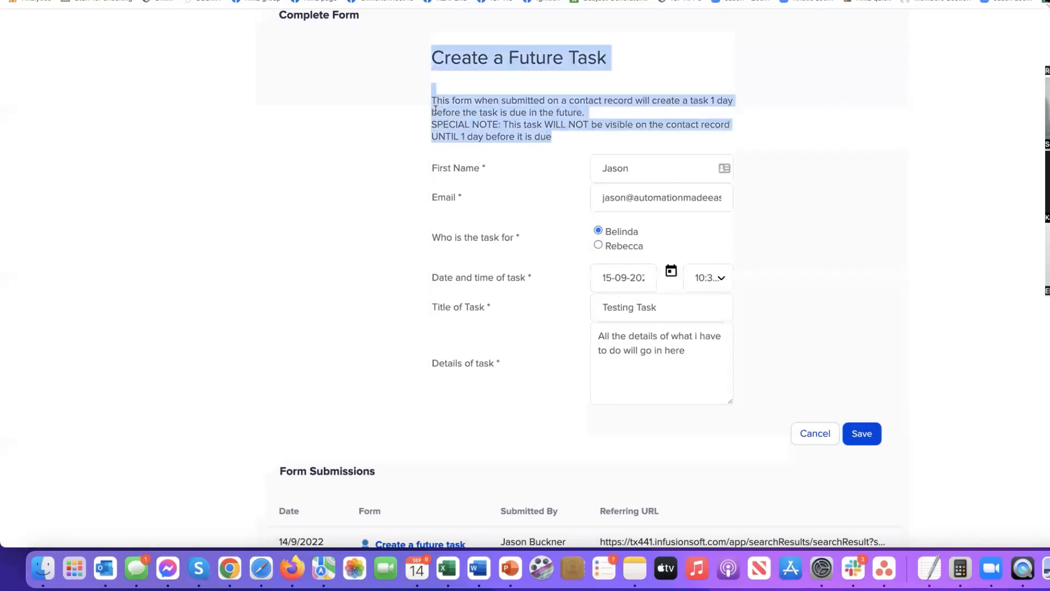
drag(558, 137, 431, 104)
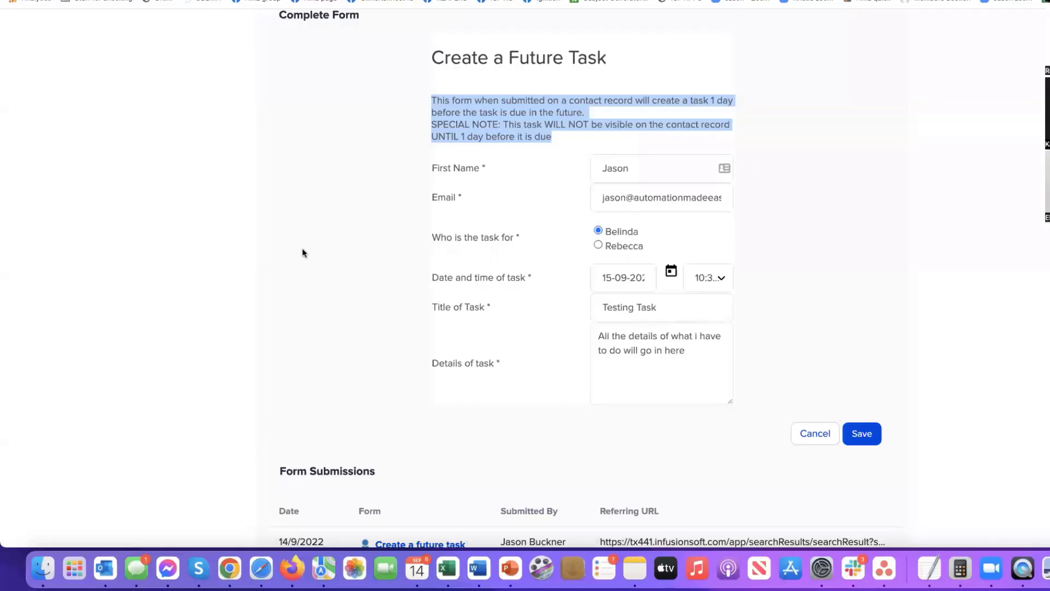
click(815, 433)
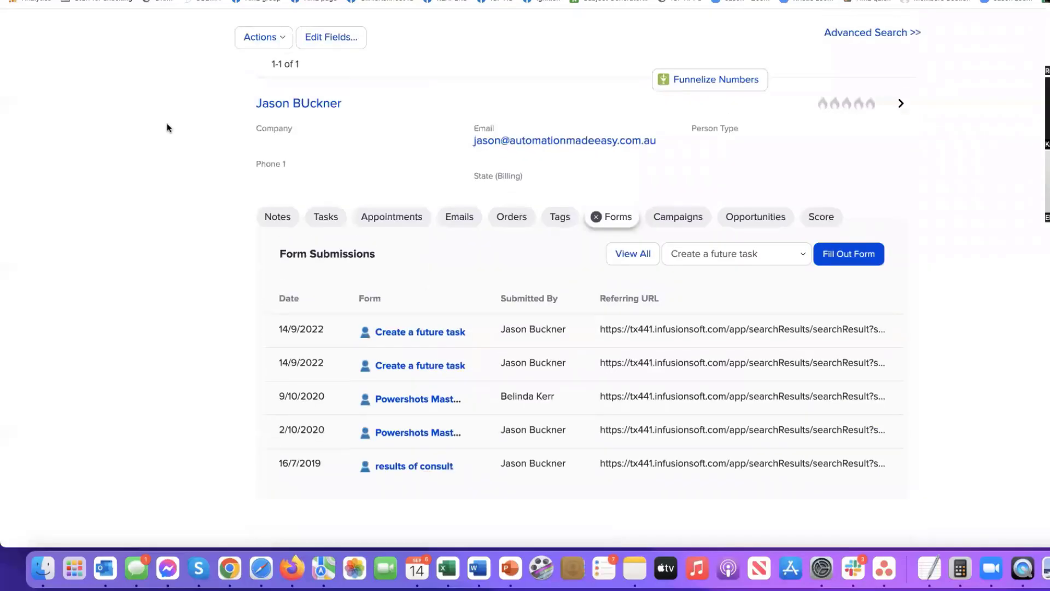
Reload the contact record twice and check its incomplete and completed tasks each time.
scroll(169, 129, up, 5)
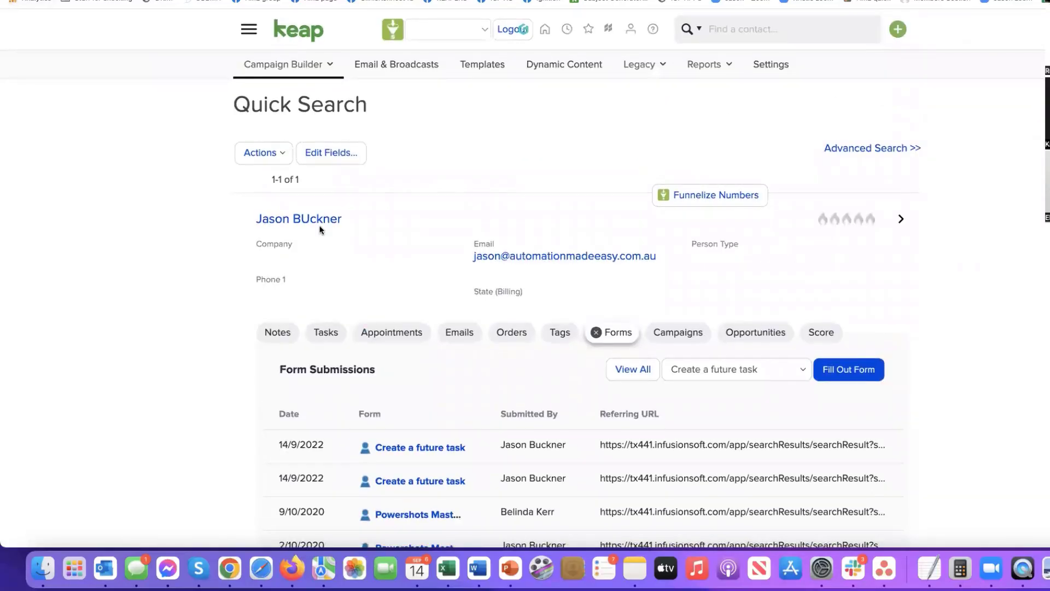
key(super+r)
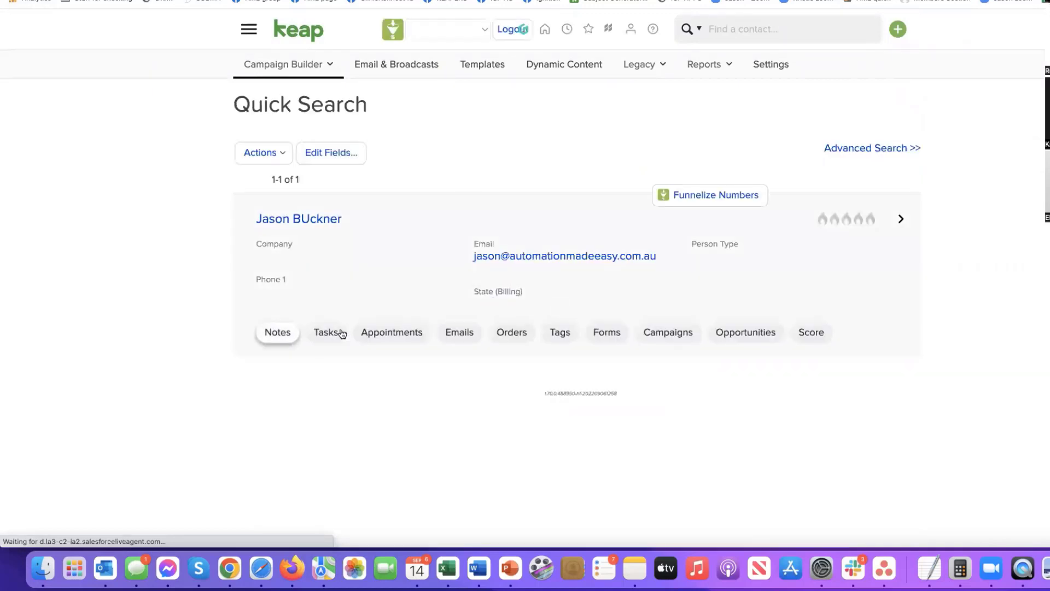
click(328, 332)
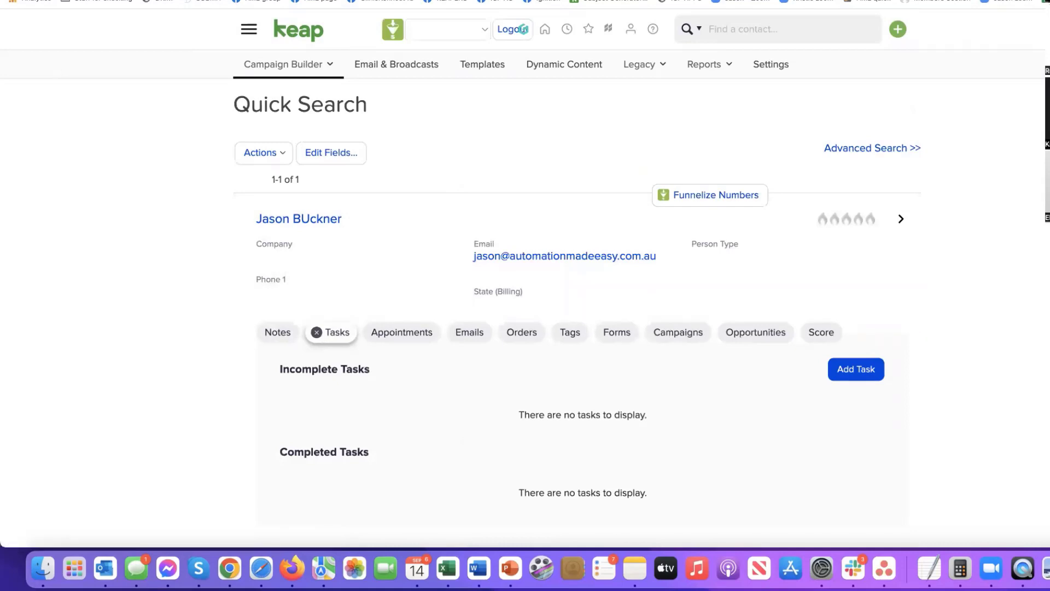
key(super+r)
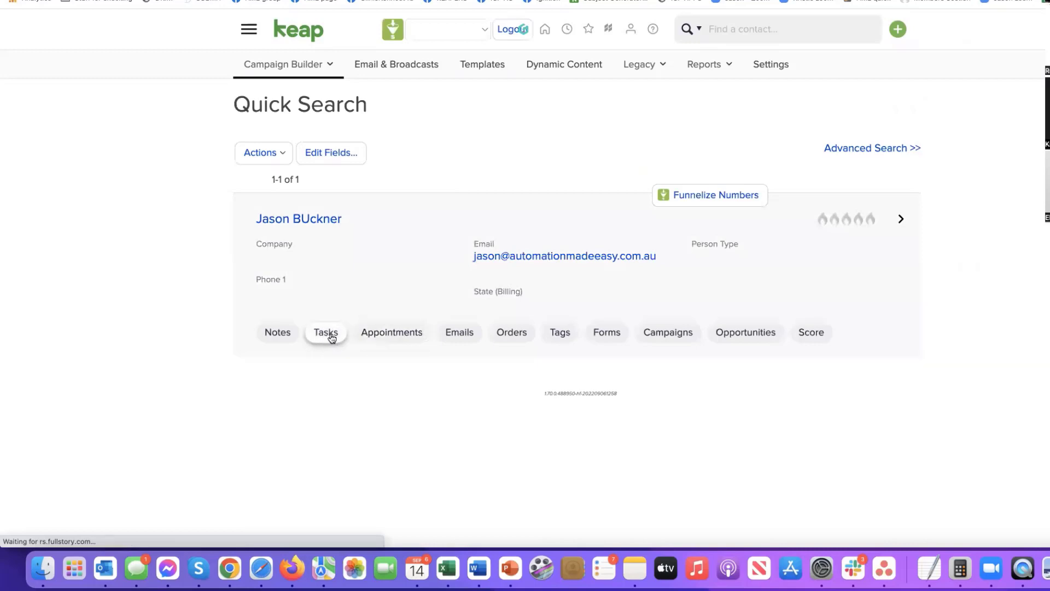
click(331, 336)
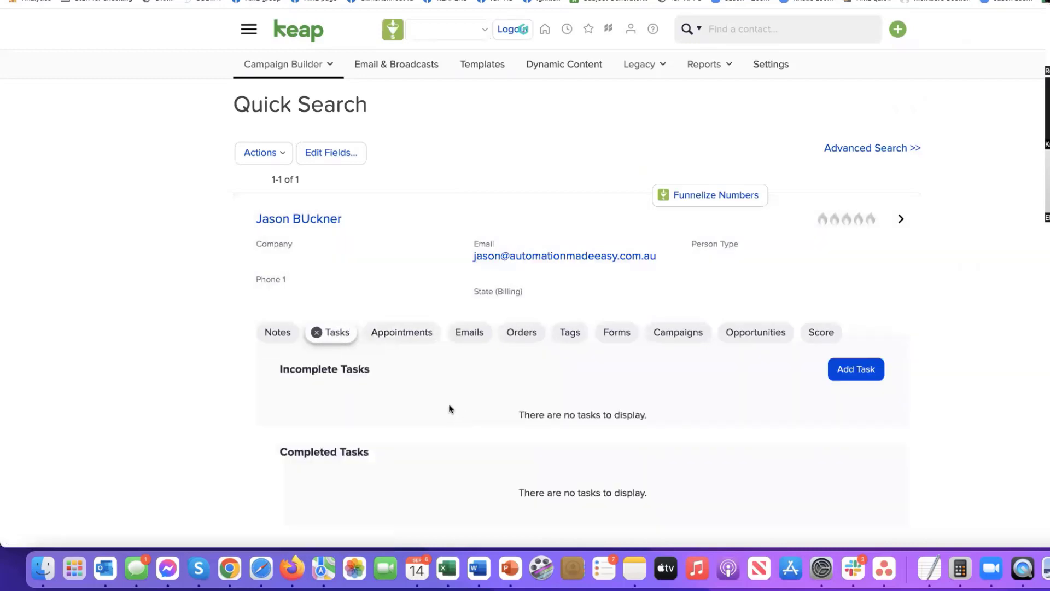
Review the contact's active sequences and recent campaign history for the Create Task item.
click(679, 334)
scroll(345, 361, down, 3)
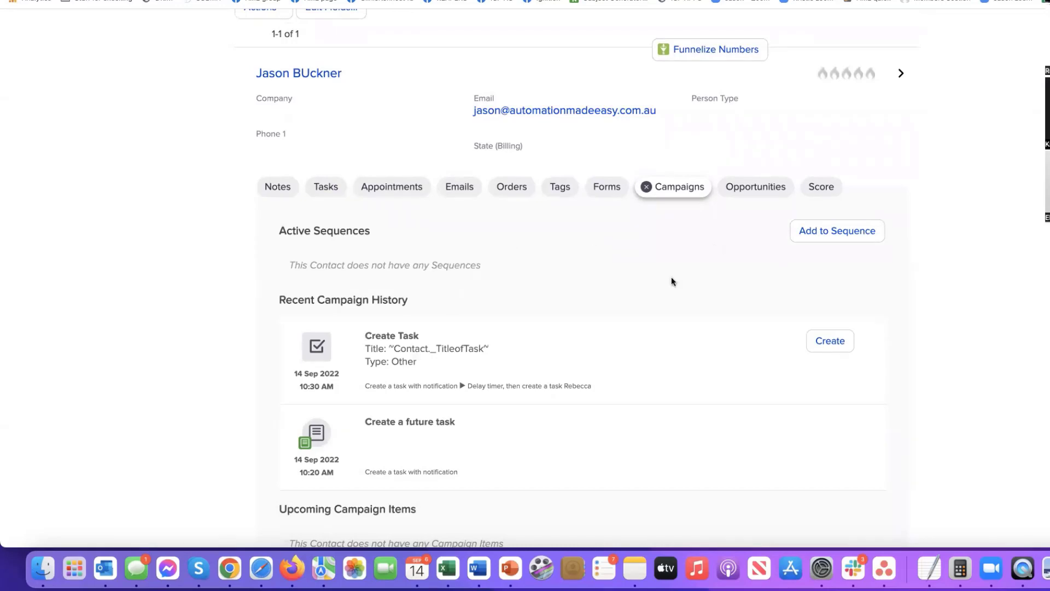
scroll(630, 320, up, 3)
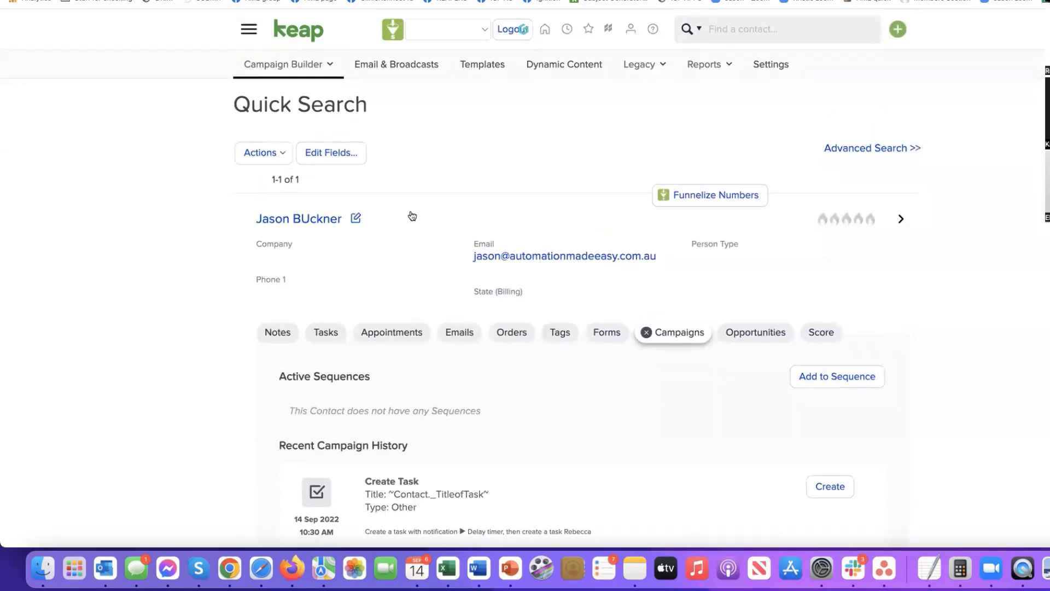
Open the test contact's record and check its tasks, completed tasks and notes for the new task.
click(315, 220)
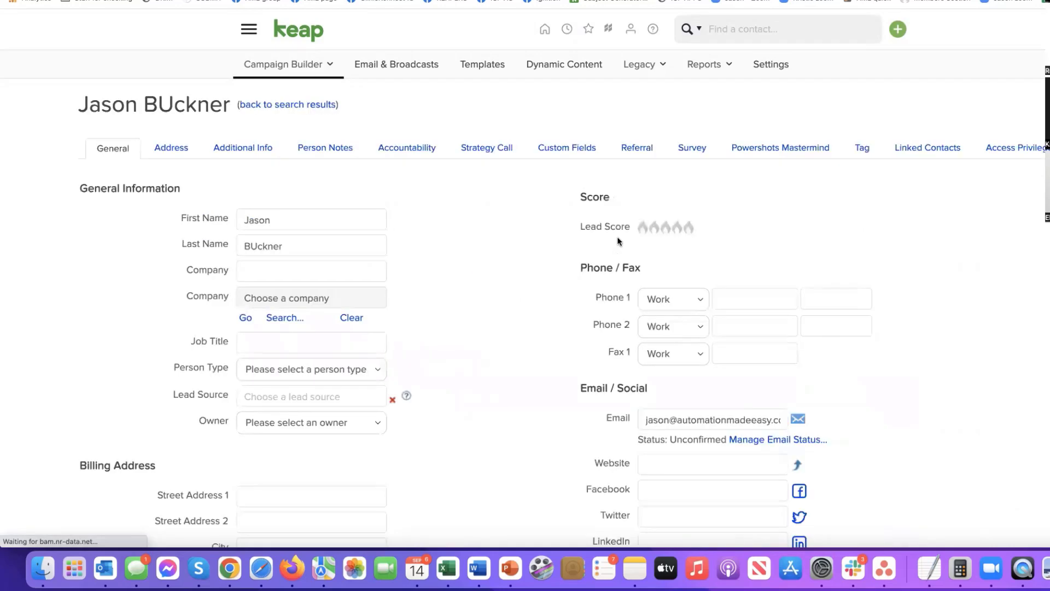
scroll(553, 353, down, 5)
scroll(533, 328, down, 10)
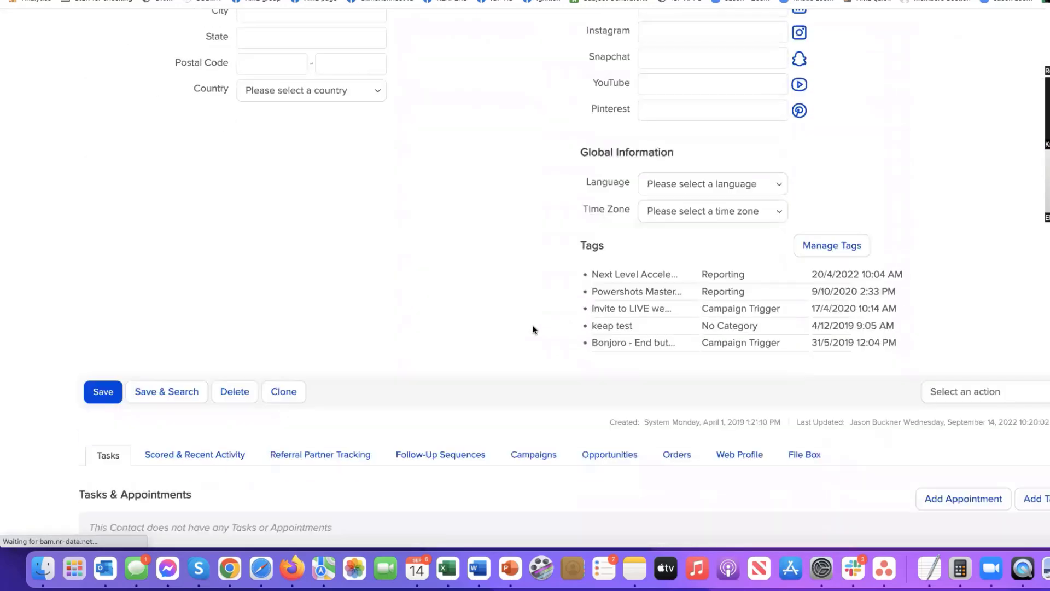
scroll(532, 329, down, 3)
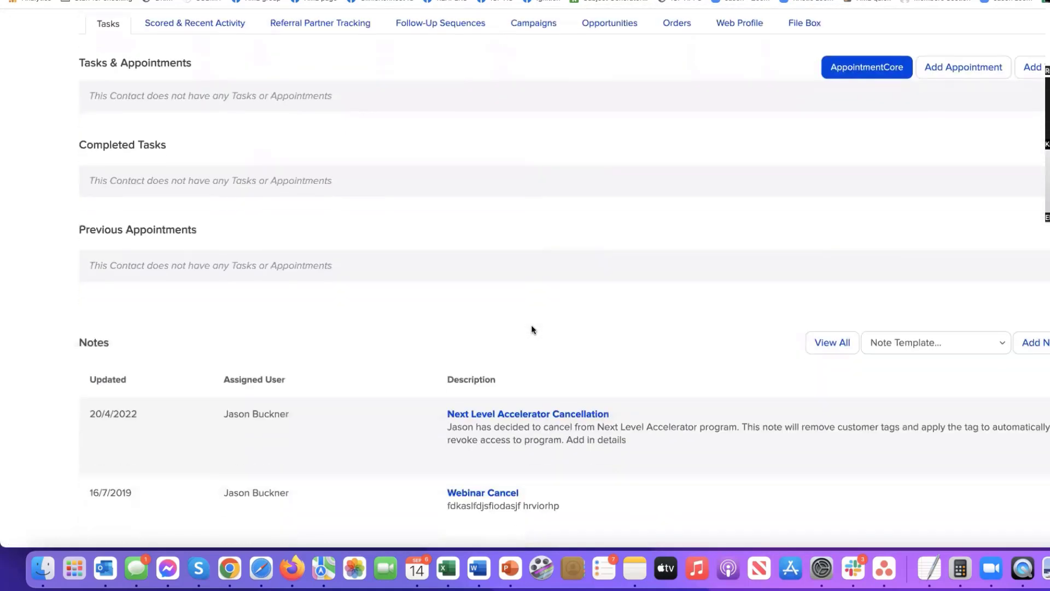
scroll(199, 274, up, 2)
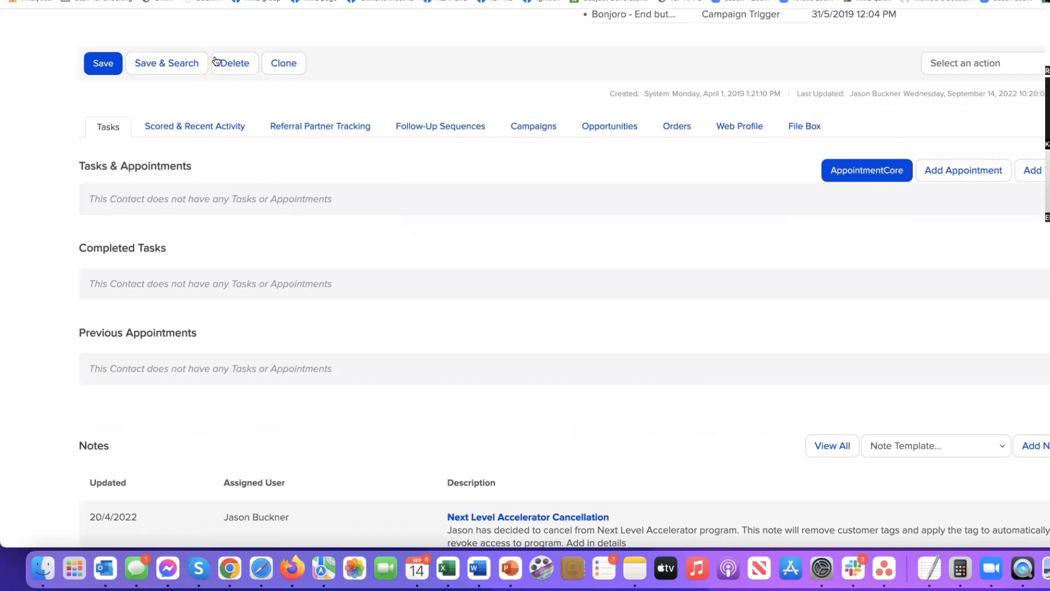
scroll(264, 137, up, 12)
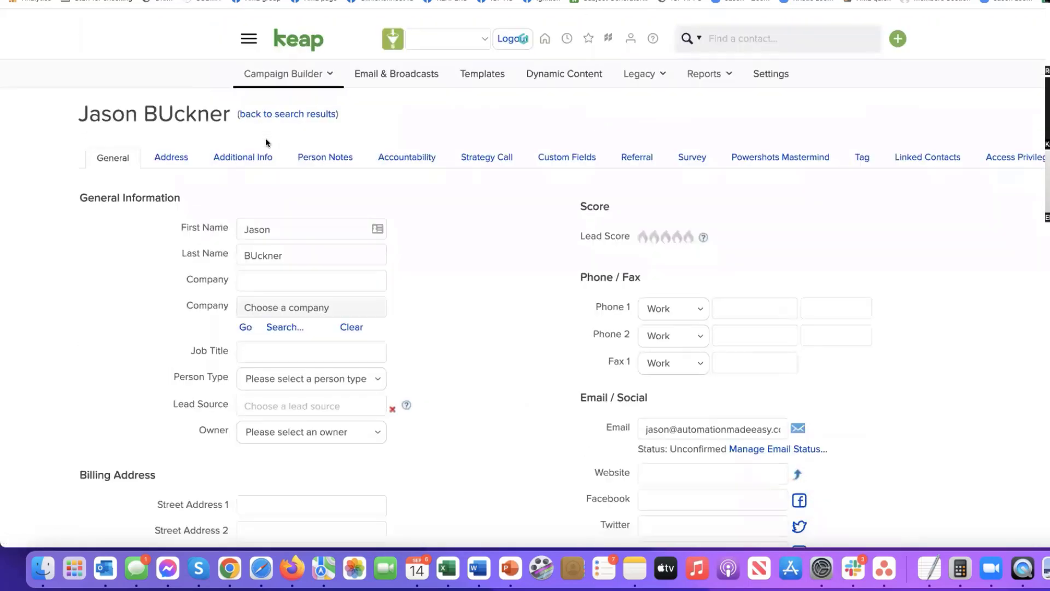
Open the "Create a task with notification" campaign for editing and go into its upper delay-timer sequence.
click(249, 30)
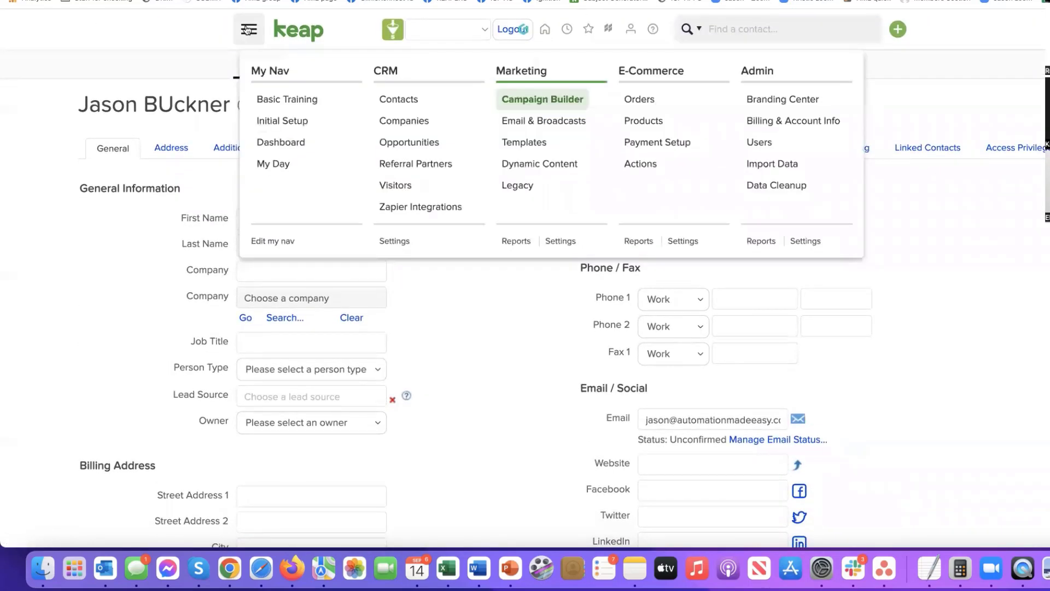
click(569, 100)
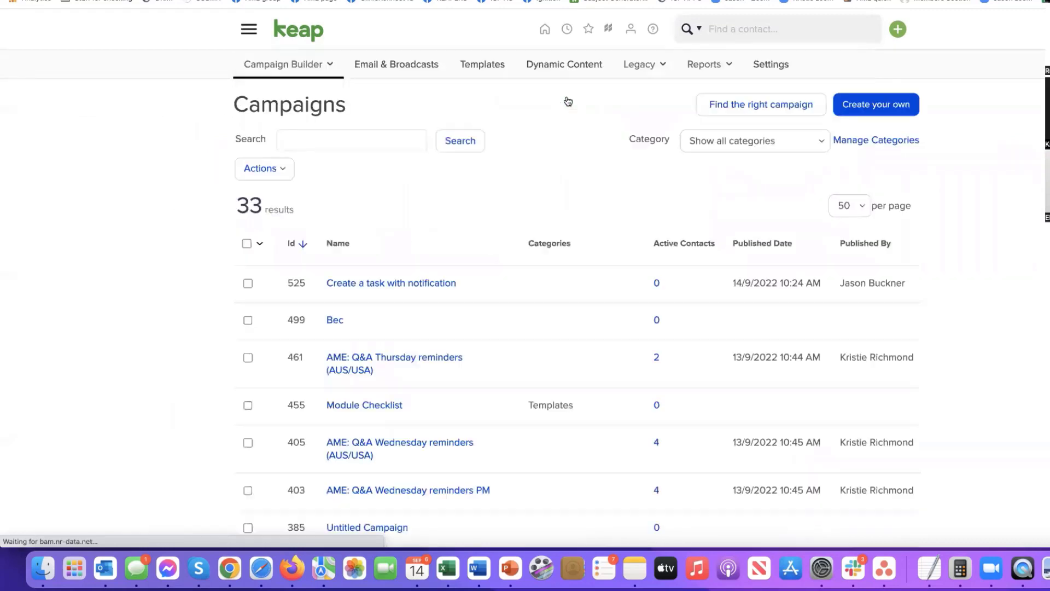
click(403, 283)
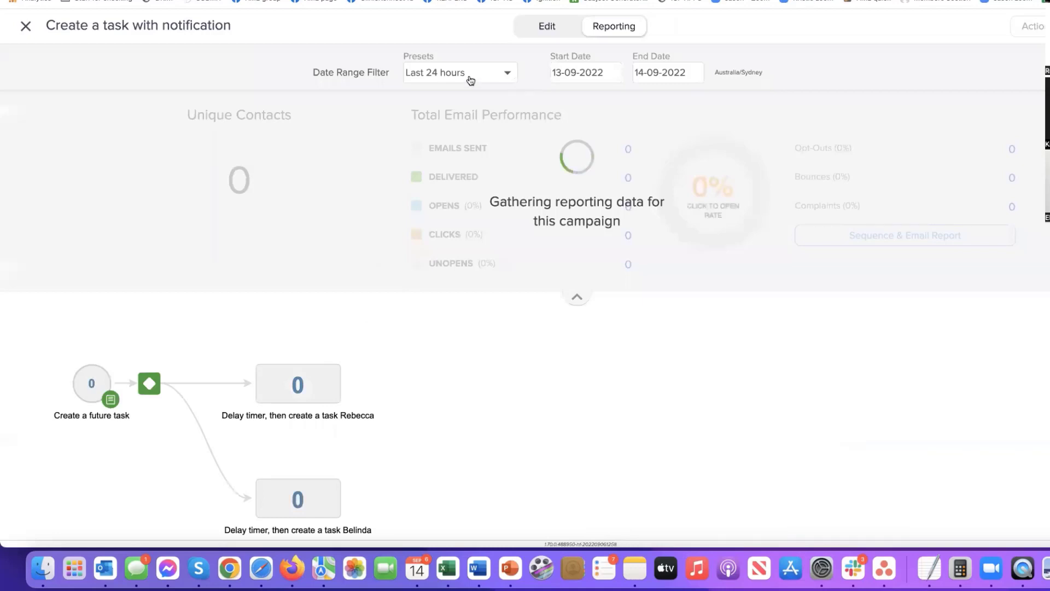
click(539, 38)
double_click(511, 137)
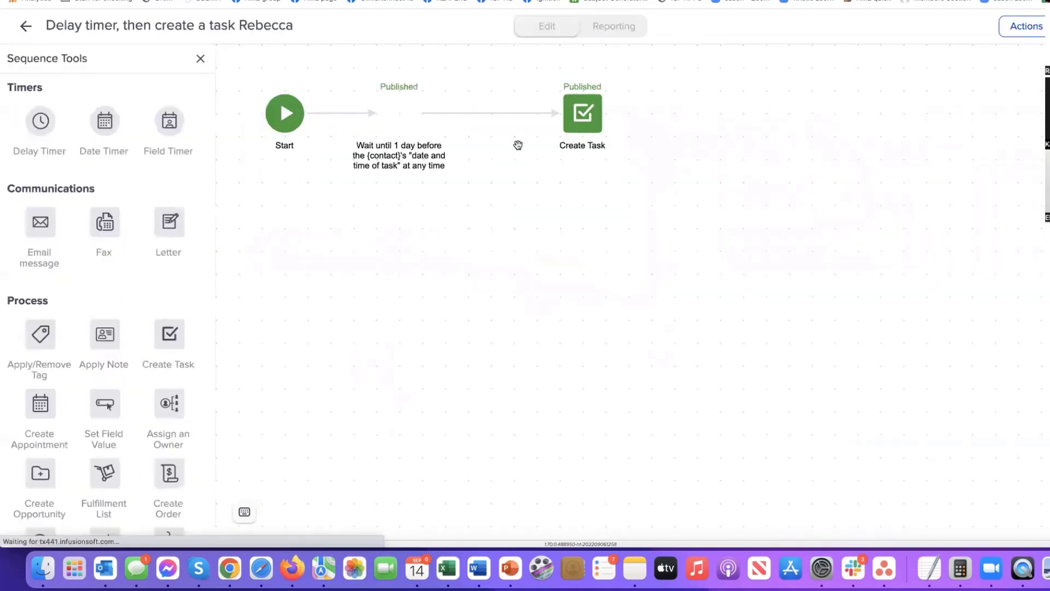
Set the days until due to 1 in the upper sequence's Create Task step and return to the campaign canvas.
click(583, 125)
click(627, 138)
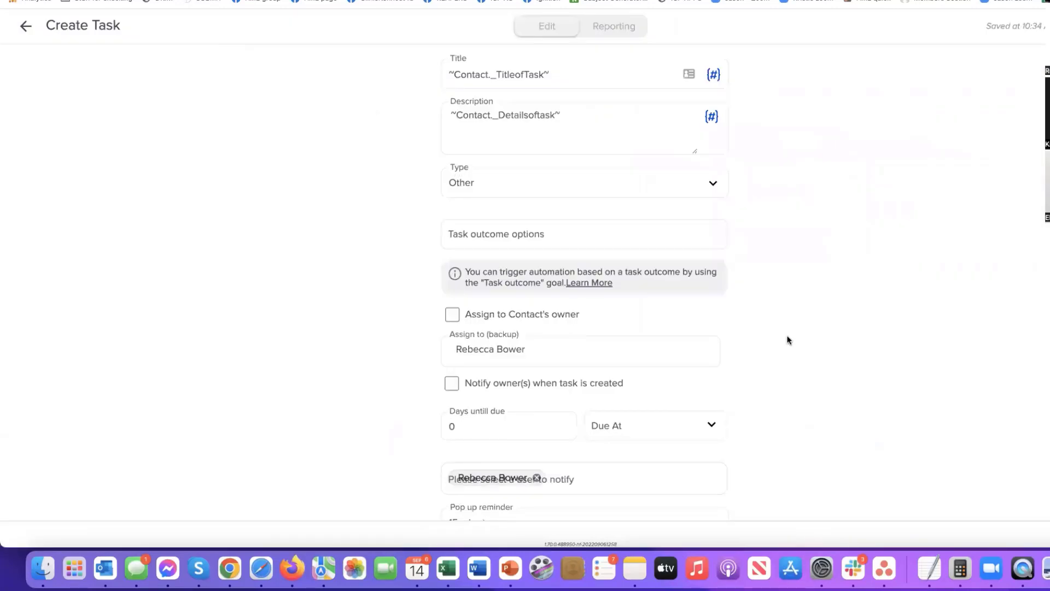
scroll(788, 340, down, 3)
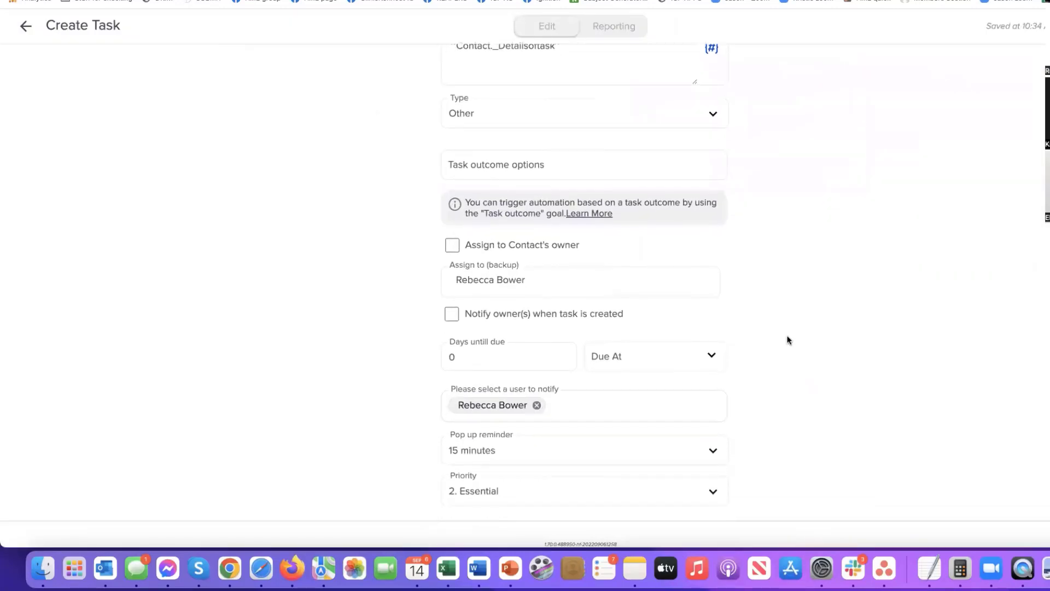
click(657, 354)
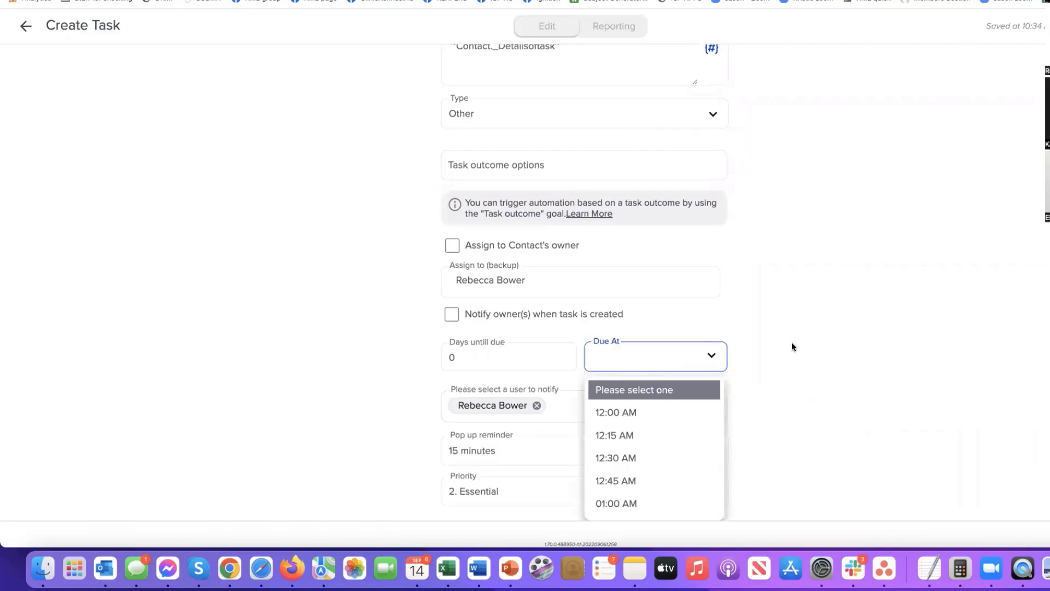
click(849, 357)
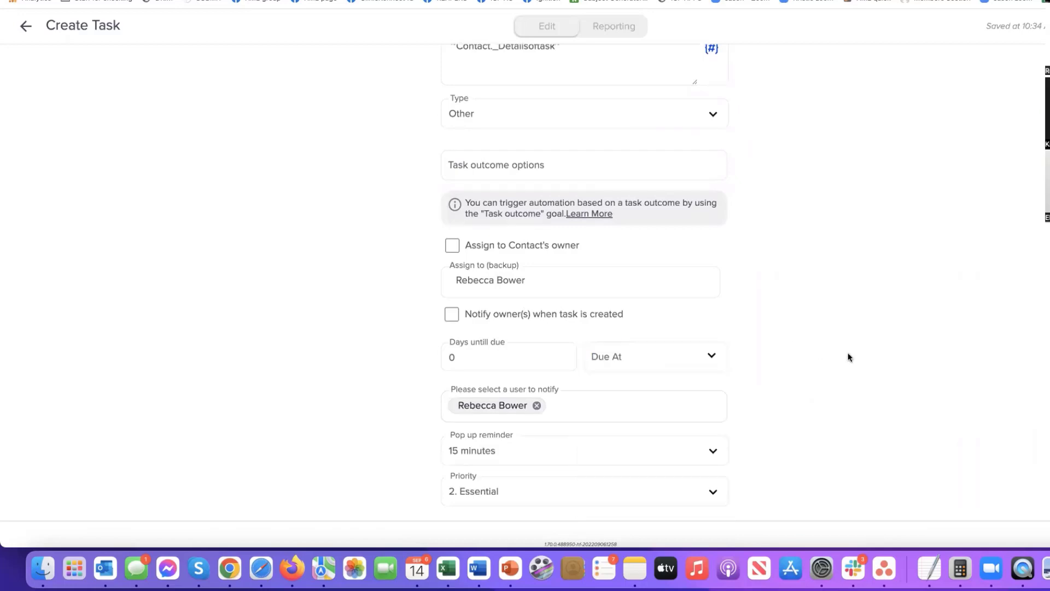
click(564, 354)
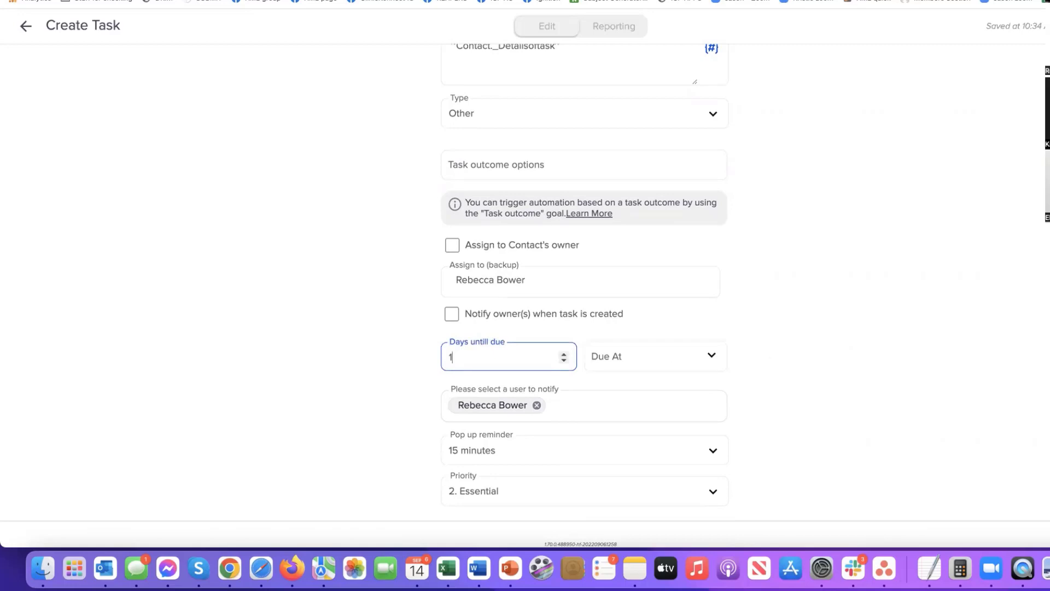
click(26, 27)
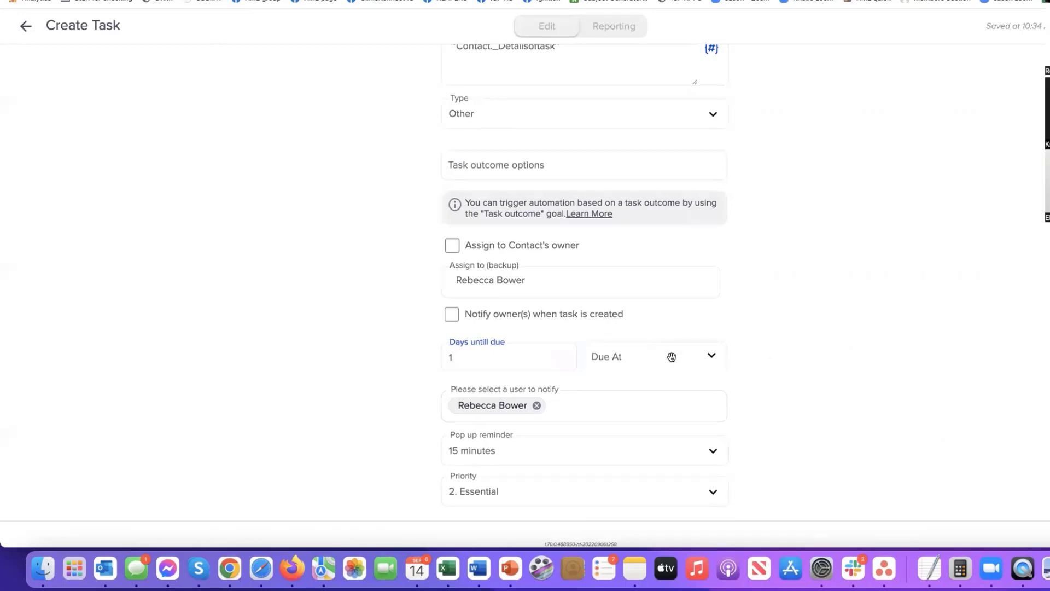
click(29, 28)
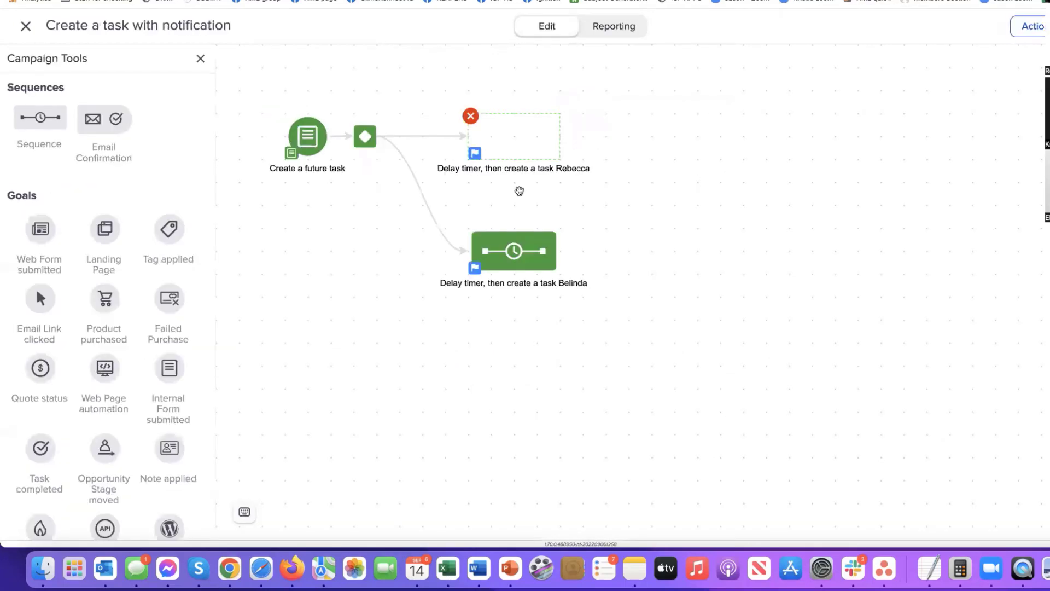
Set the days until due to 1 in the Create Task step of the lower delay-timer sequence.
double_click(508, 251)
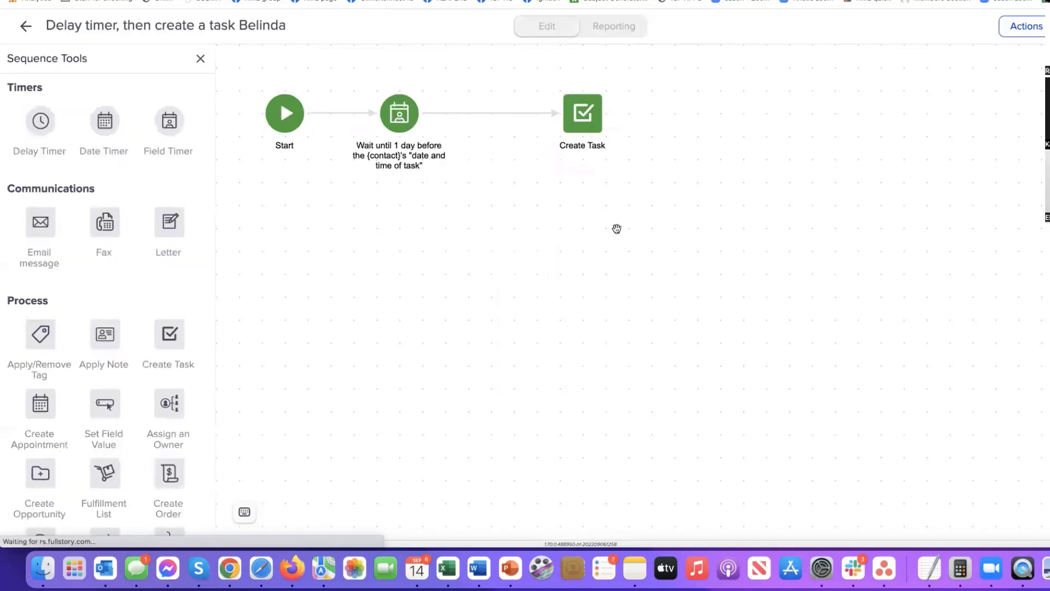
click(602, 111)
click(629, 183)
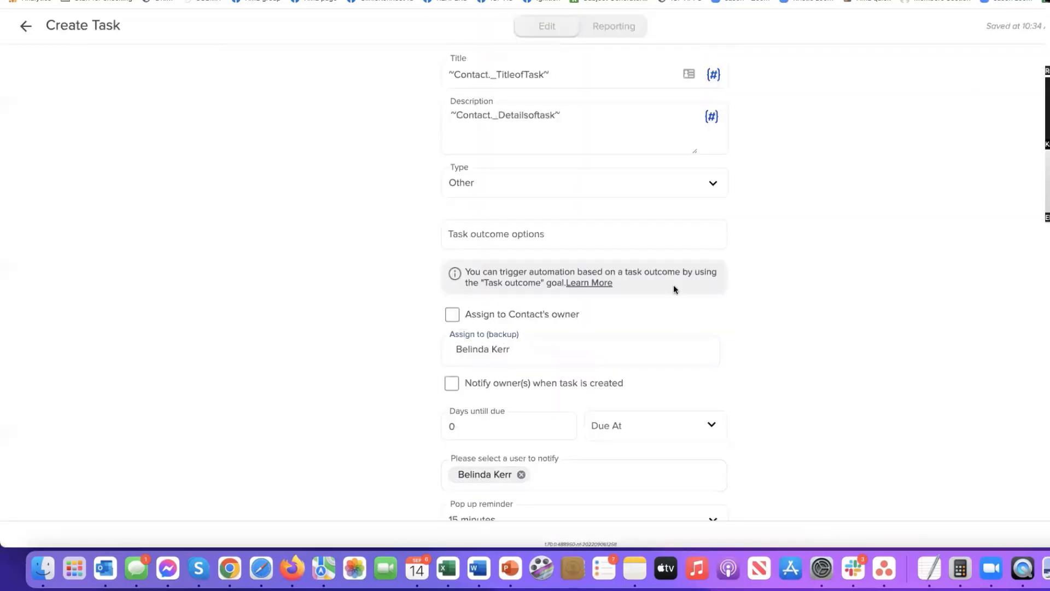
click(565, 424)
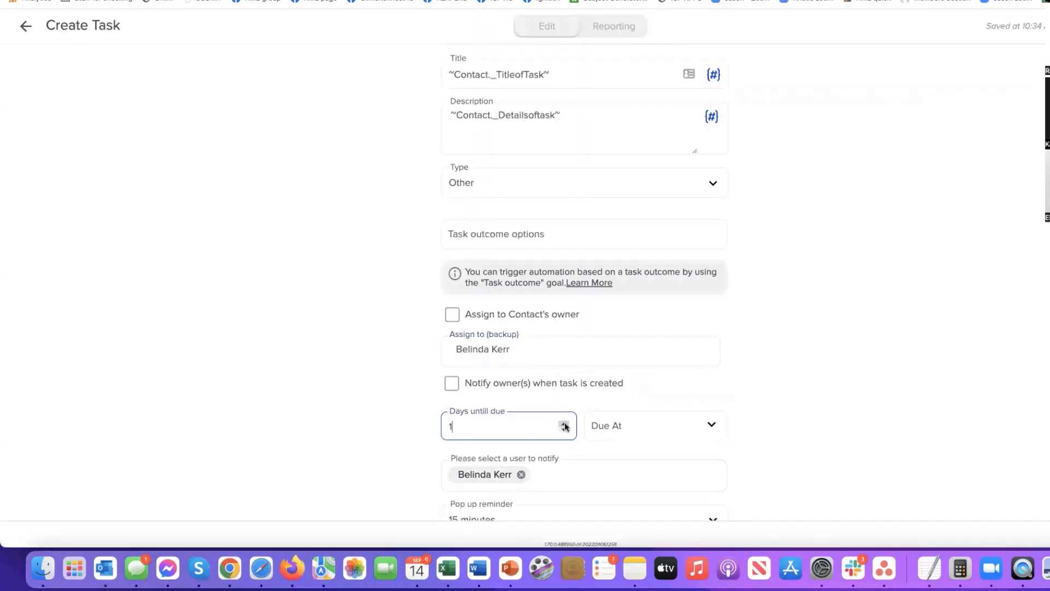
click(26, 26)
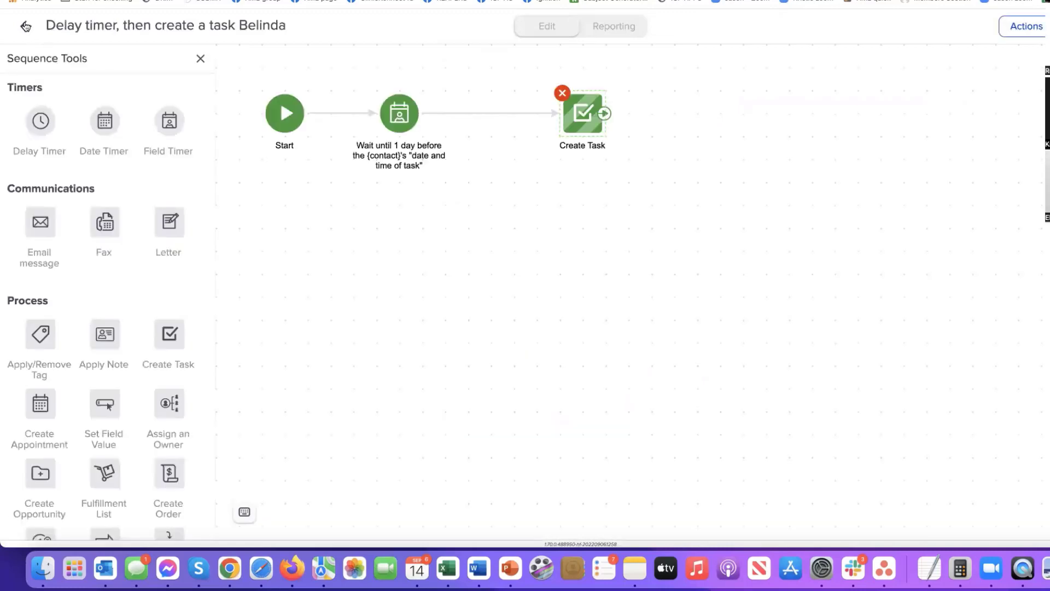
Return to the campaign canvas and publish the updated "Create a task with notification" campaign.
click(26, 26)
click(1048, 27)
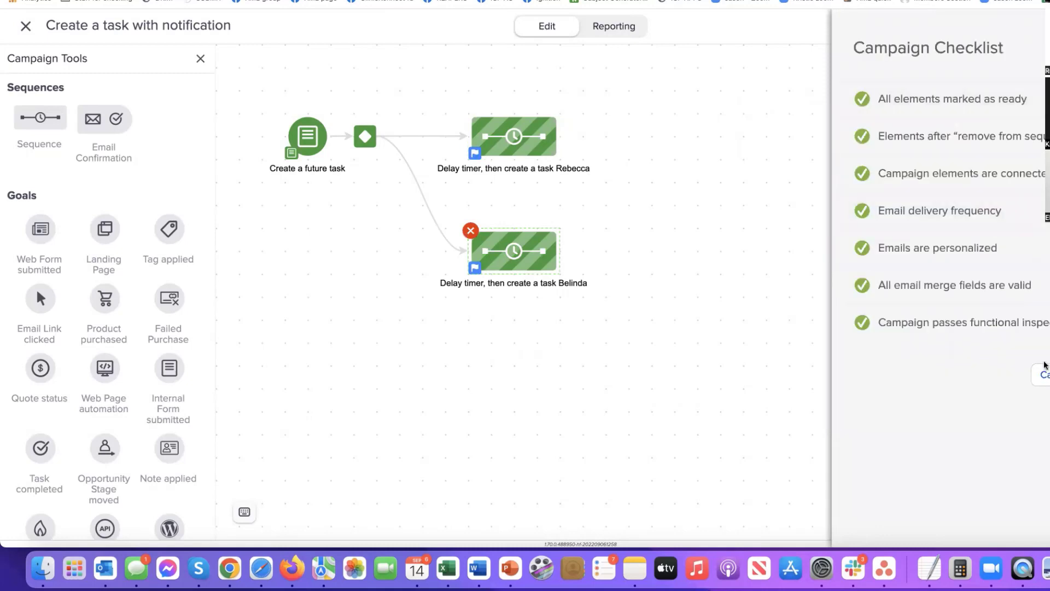
click(1042, 374)
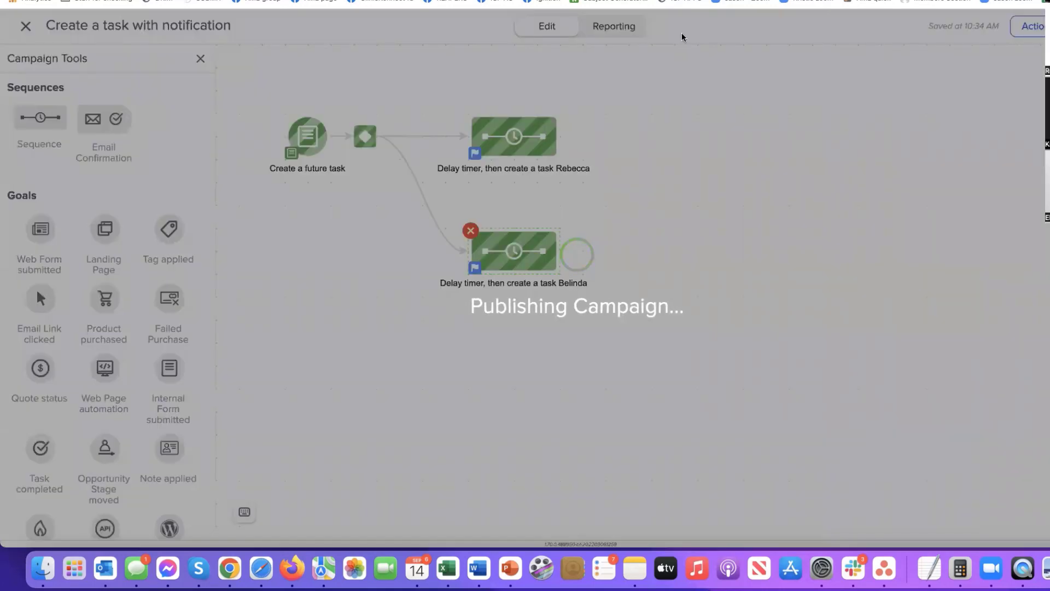